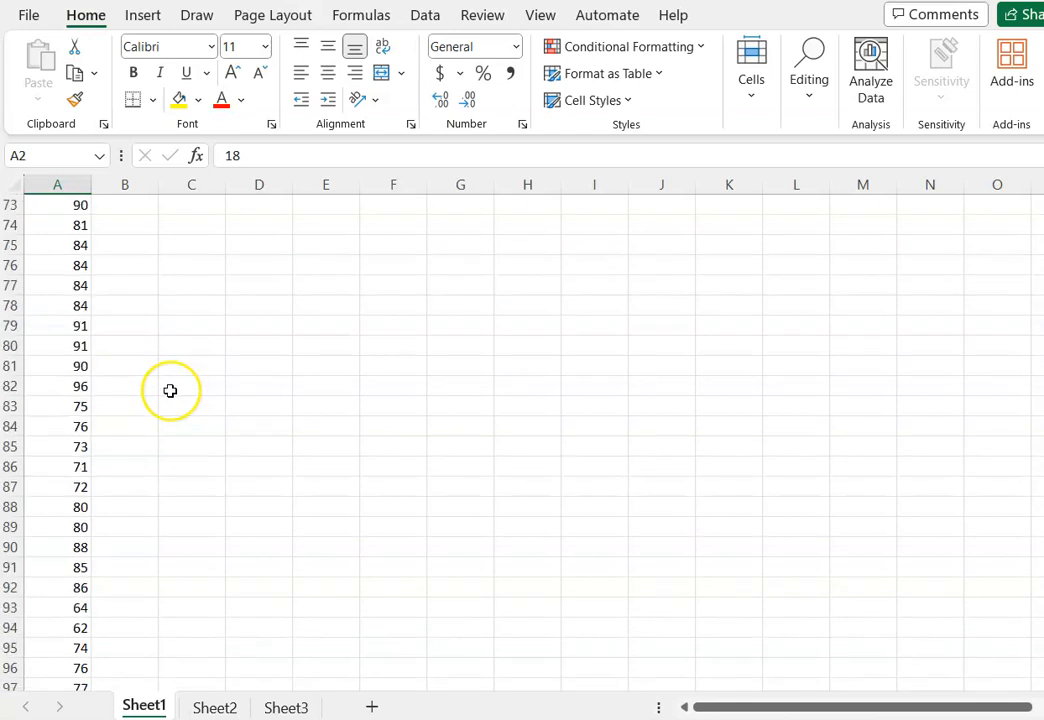
pyautogui.scroll(-8, 170, 390)
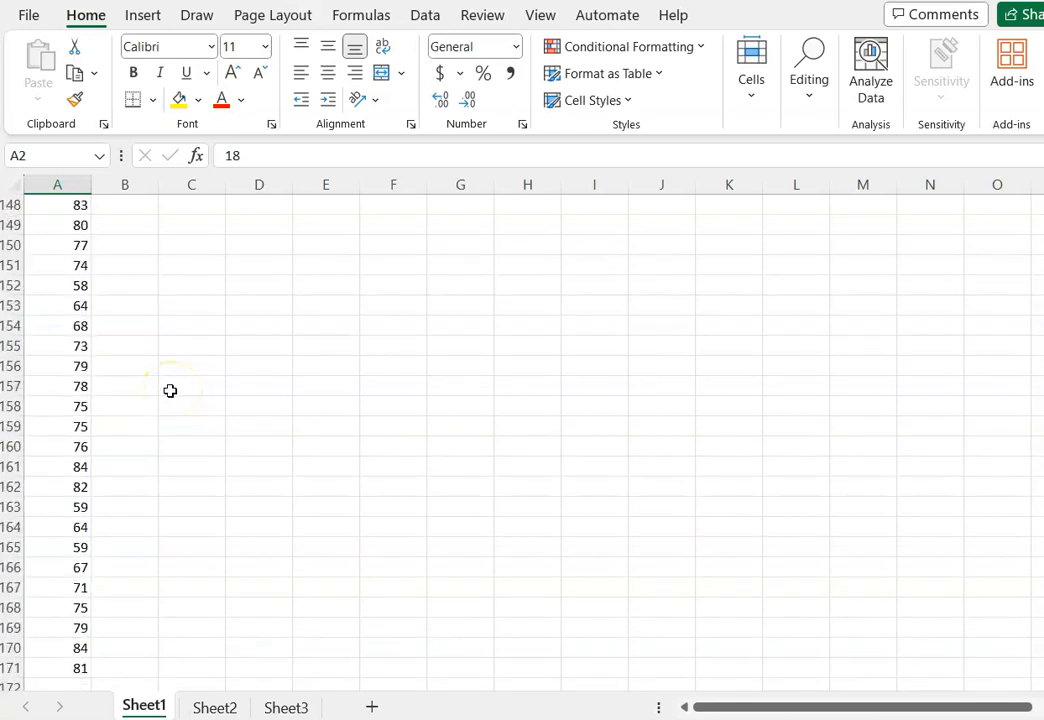
# Locate the last row of the test scores in column A.
pyautogui.click(84, 553)
pyautogui.scroll(20, 266, 522)
pyautogui.scroll(20, 266, 522)
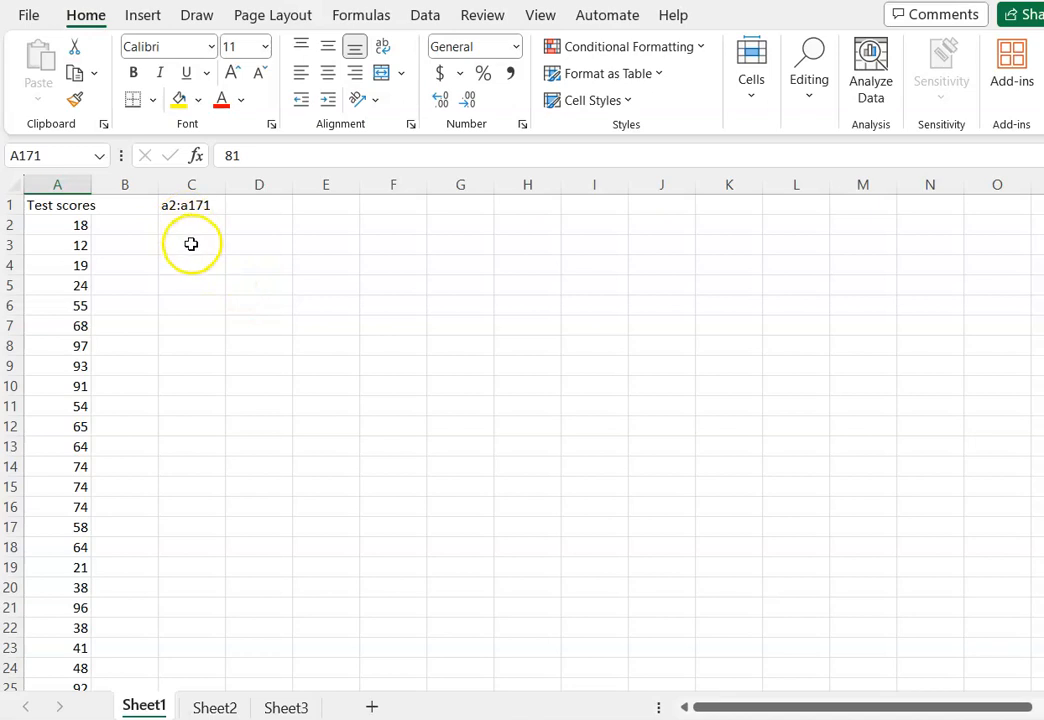
# Enter the labels mean, median and mode in cells C3 to C5.
pyautogui.click(191, 244)
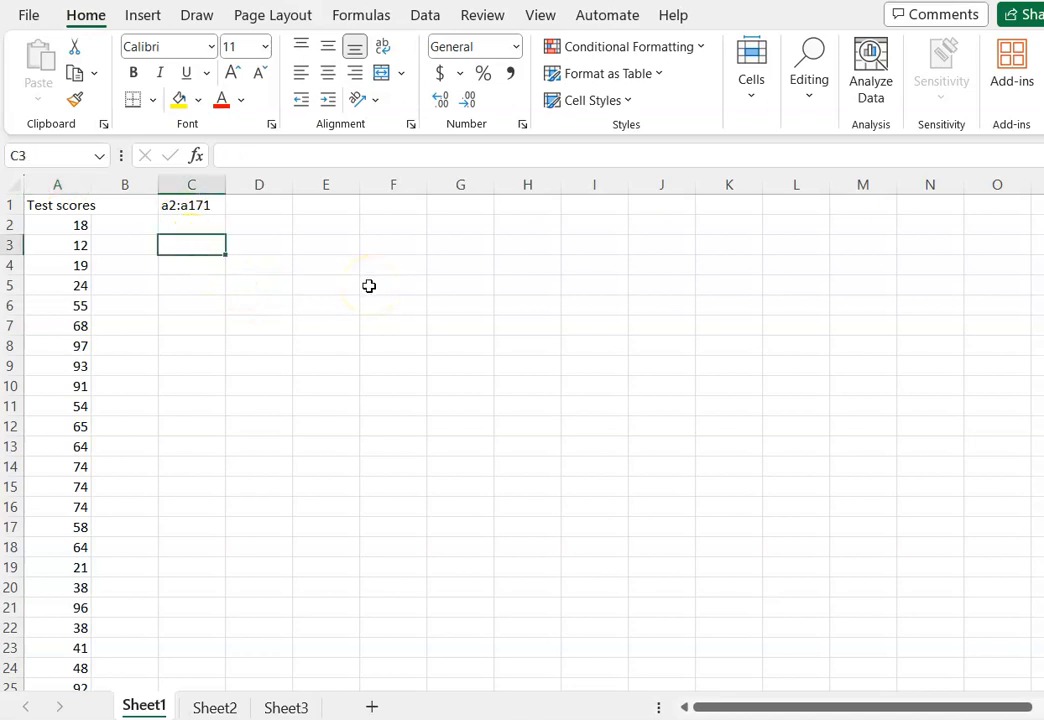
pyautogui.write('mean')
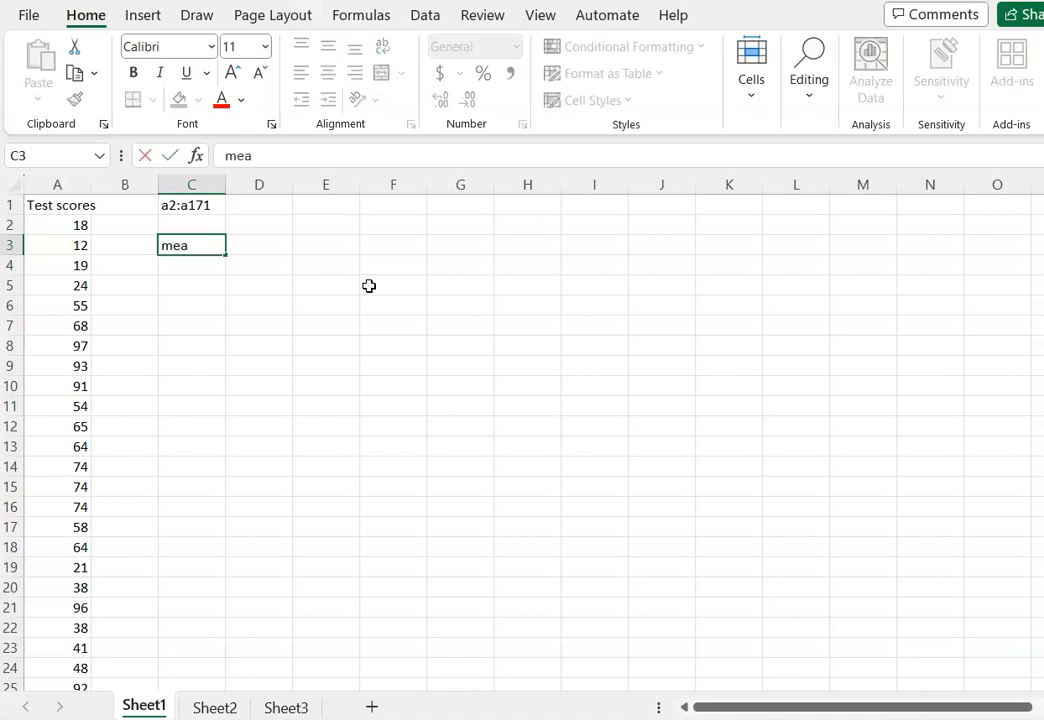
pyautogui.press('Return')
pyautogui.write('median')
pyautogui.press('Return')
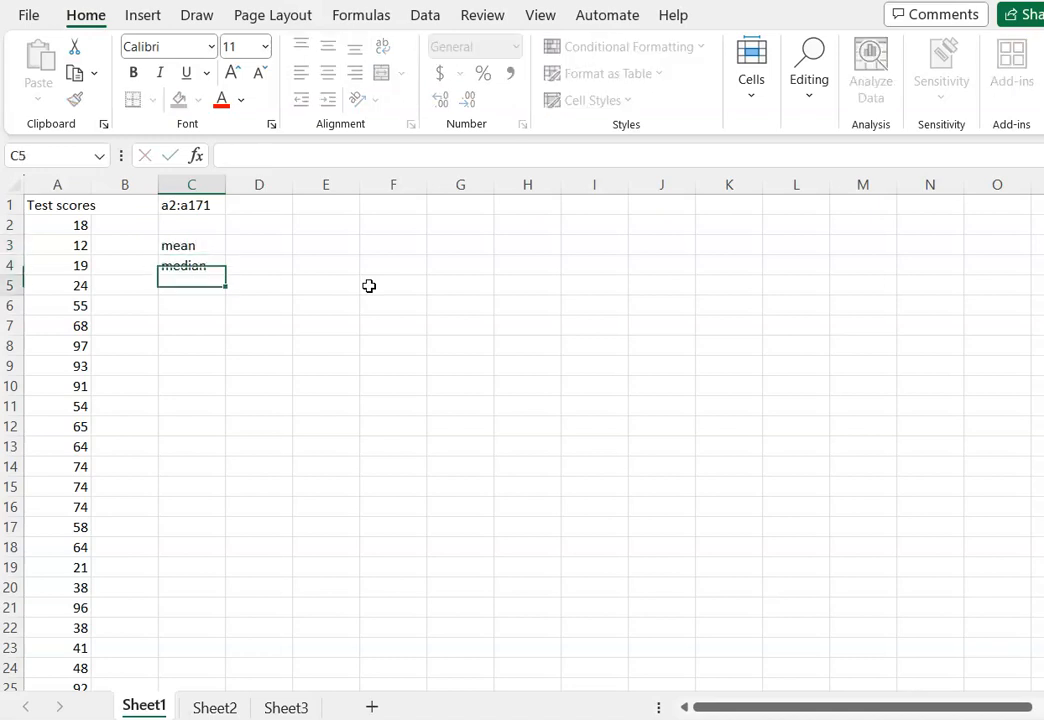
pyautogui.write('mode')
pyautogui.press('Return')
pyautogui.press('Return')
pyautogui.press('Return')
pyautogui.press('Return')
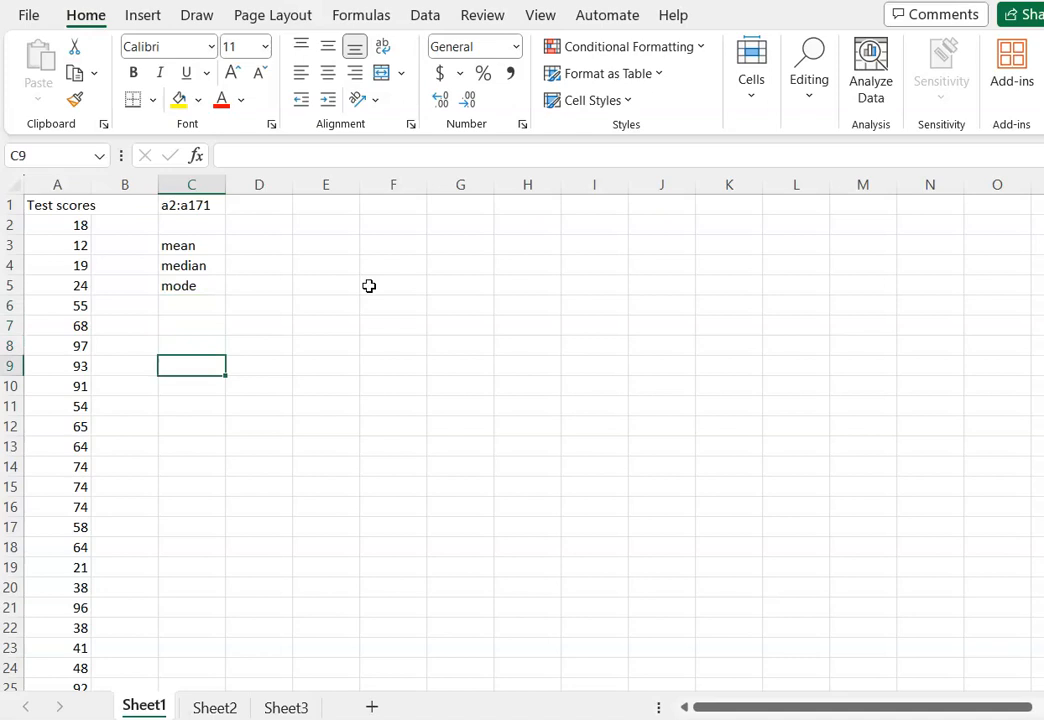
# Enter the heading "5 # summary:" in cell C9.
pyautogui.write('5')
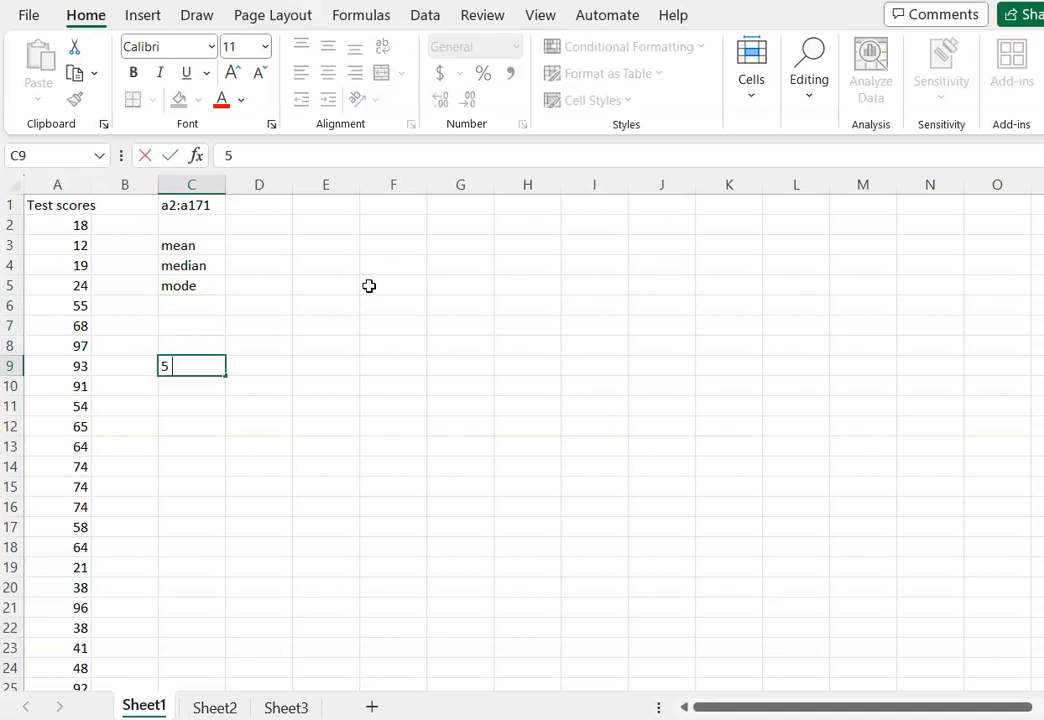
pyautogui.write(' # summary:')
pyautogui.press('Return')
# List the labels min, q1, q2, q3 and max in cells C10 to C14 under the summary heading.
pyautogui.write('mini')
pyautogui.press('BackSpace')
pyautogui.press('Return')
pyautogui.write('q1')
pyautogui.press('Return')
pyautogui.write('1')
pyautogui.press('BackSpace')
pyautogui.write('q2')
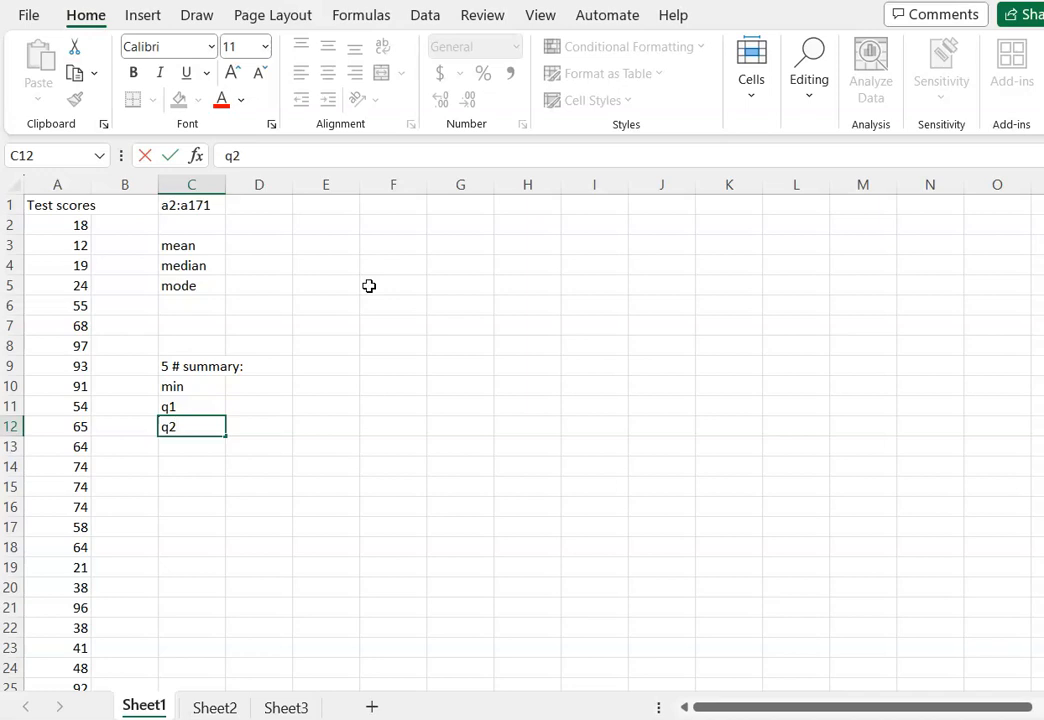
pyautogui.press('Return')
pyautogui.write('q3')
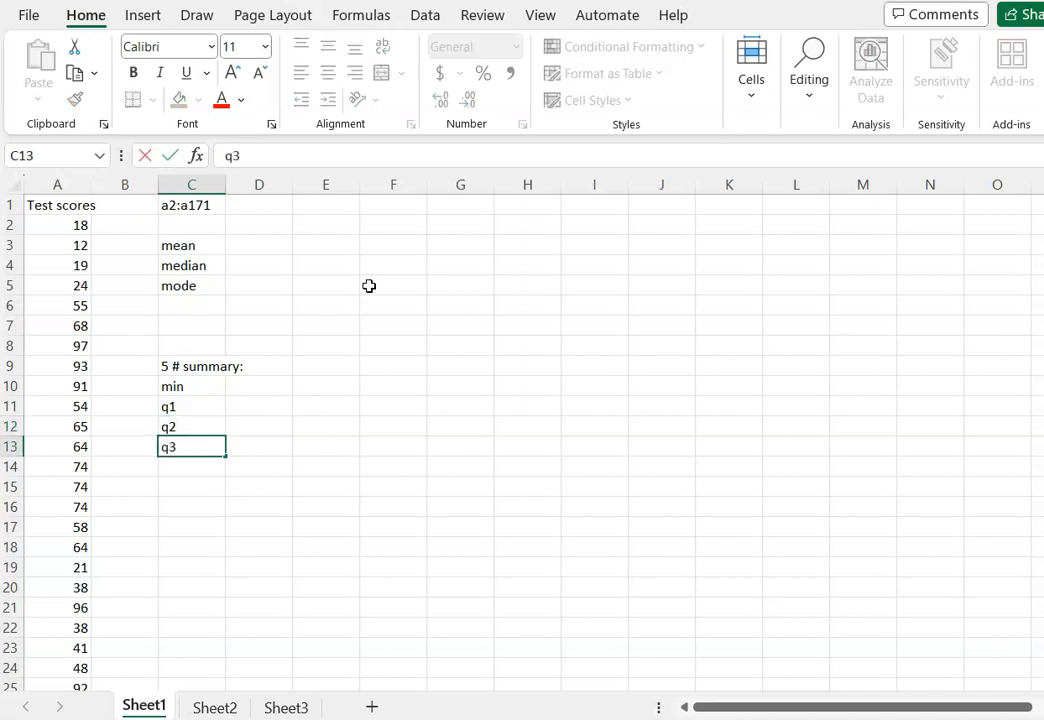
pyautogui.press('Return')
pyautogui.write('max')
pyautogui.press('Return')
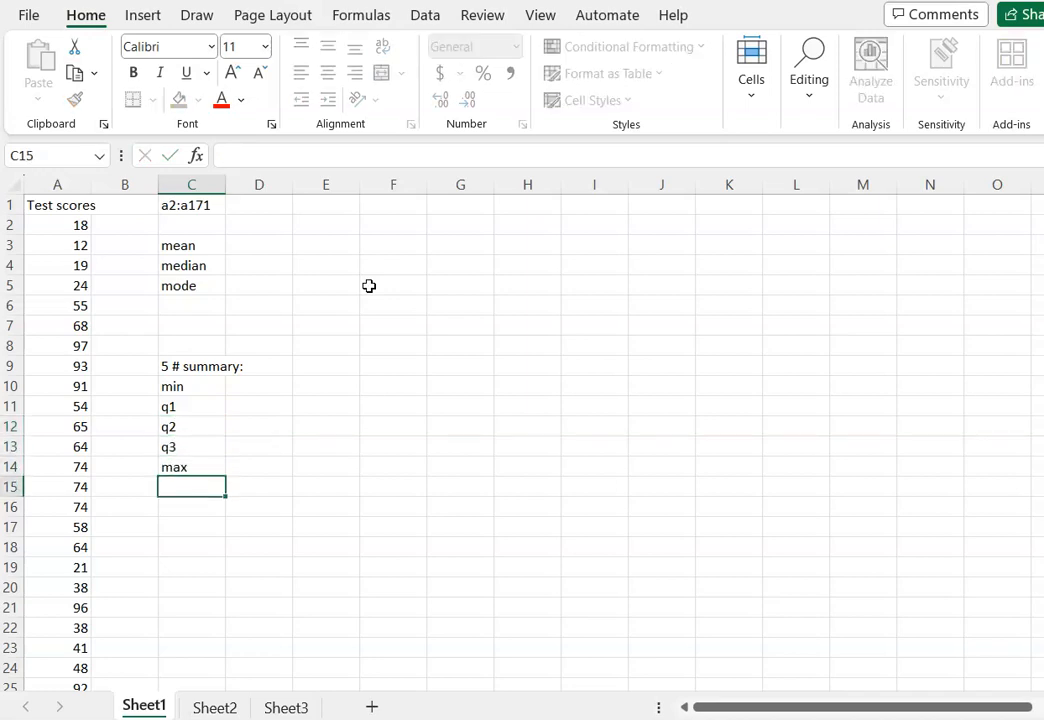
# Enter the label "st. dev." in cell C16, leaving one blank row below max.
pyautogui.press('Return')
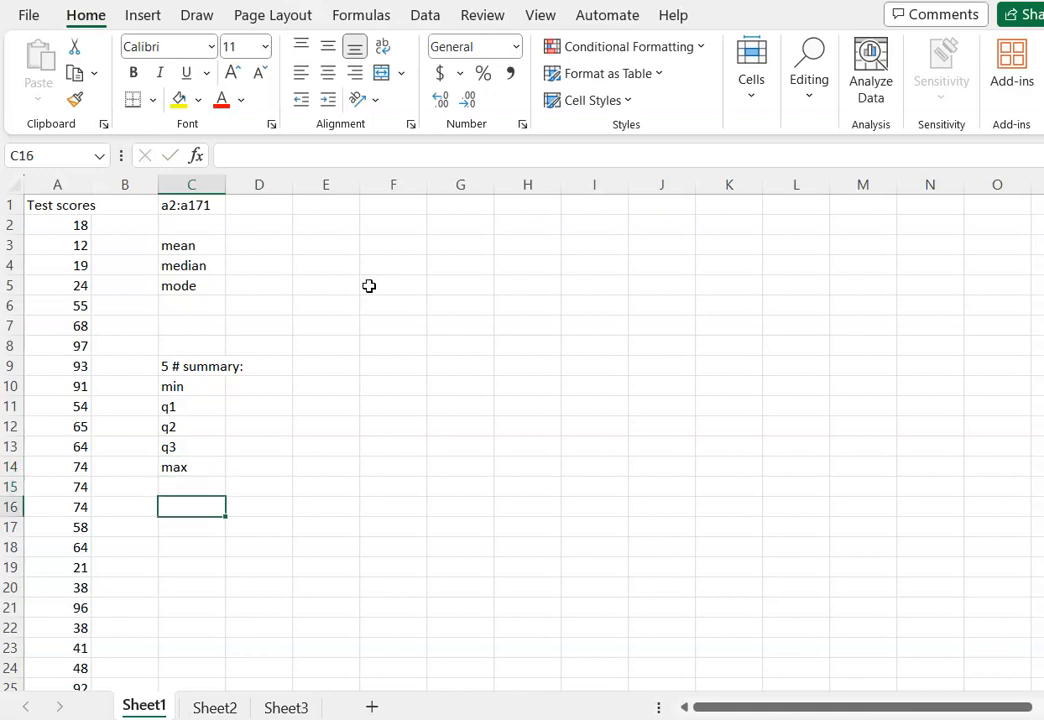
pyautogui.write('sta')
pyautogui.press('BackSpace')
pyautogui.write('. dev.')
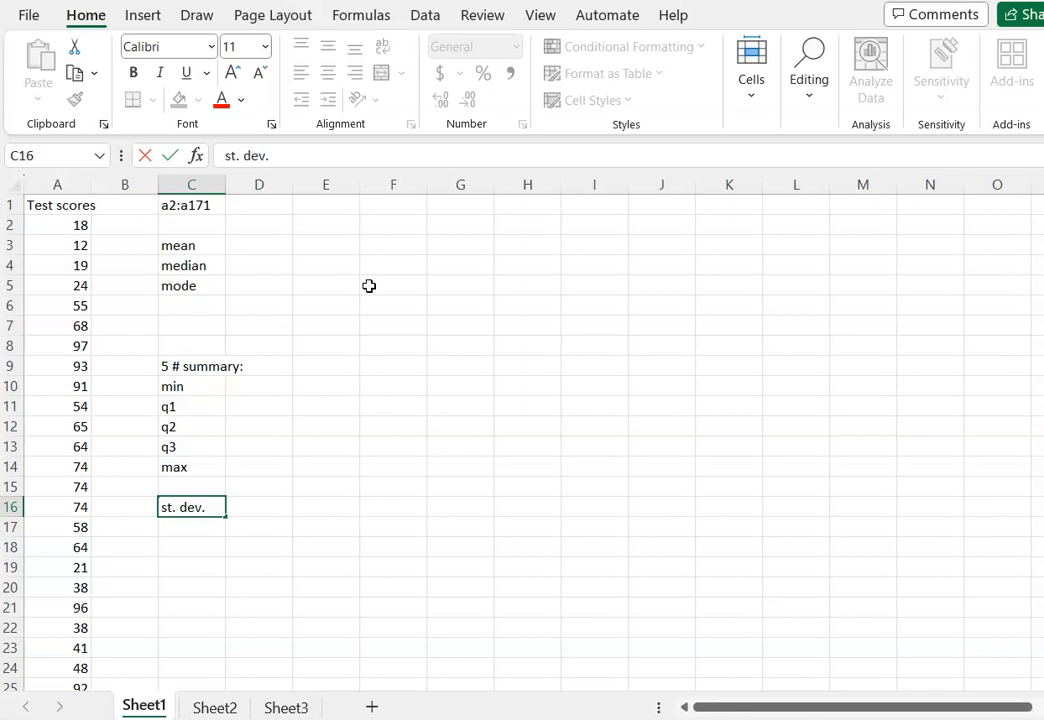
pyautogui.press('Up')
pyautogui.press('Up')
pyautogui.press('Up')
pyautogui.press('Up')
pyautogui.press('Up')
pyautogui.press('Up')
pyautogui.press('Up')
pyautogui.press('Up')
pyautogui.press('Up')
pyautogui.press('Up')
pyautogui.press('Up')
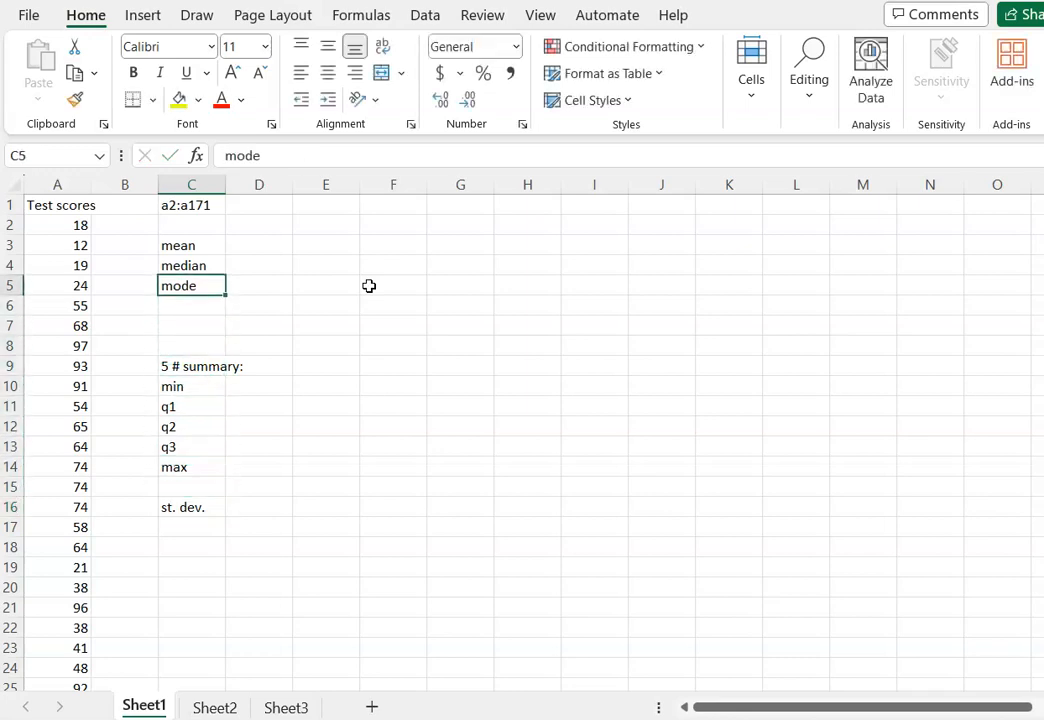
# Calculate the mean of the test scores in D3 with =average(a2:a171), checking that the highlighted range covers every score.
pyautogui.press('Up')
pyautogui.press('Up')
pyautogui.press('Right')
pyautogui.write('=')
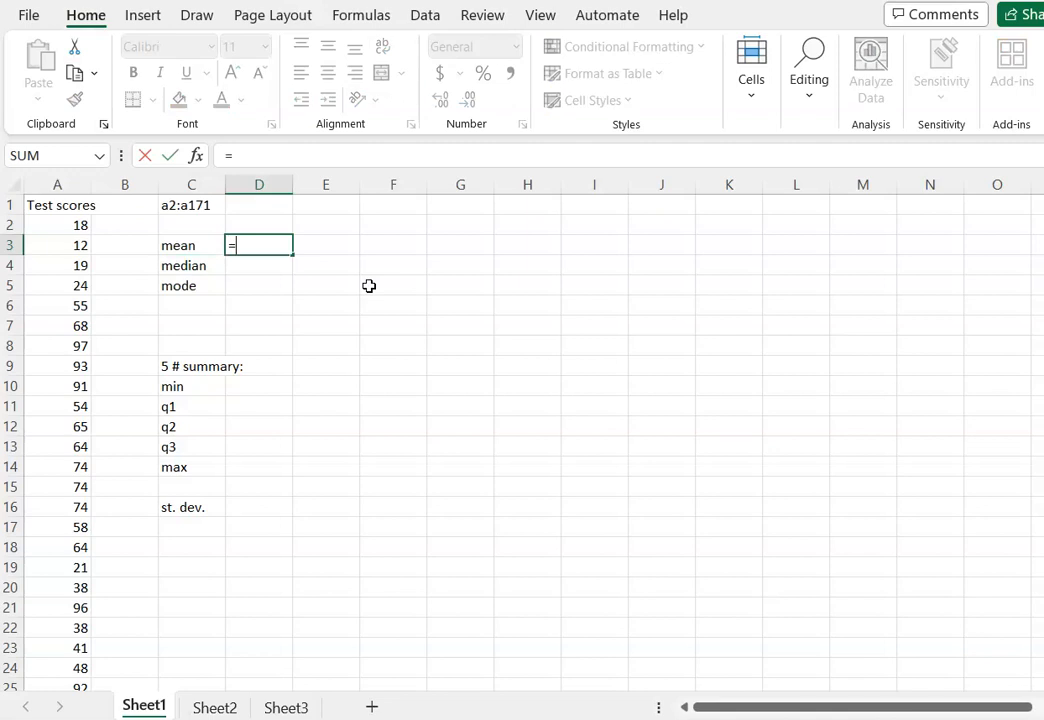
pyautogui.write('average')
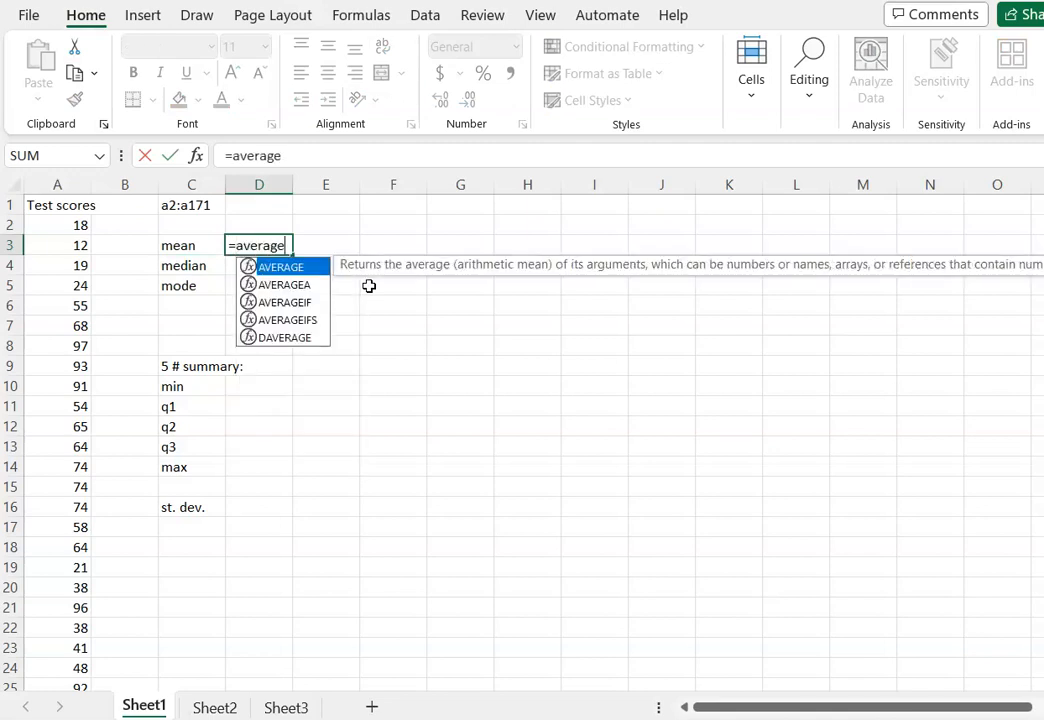
pyautogui.write('(a2:')
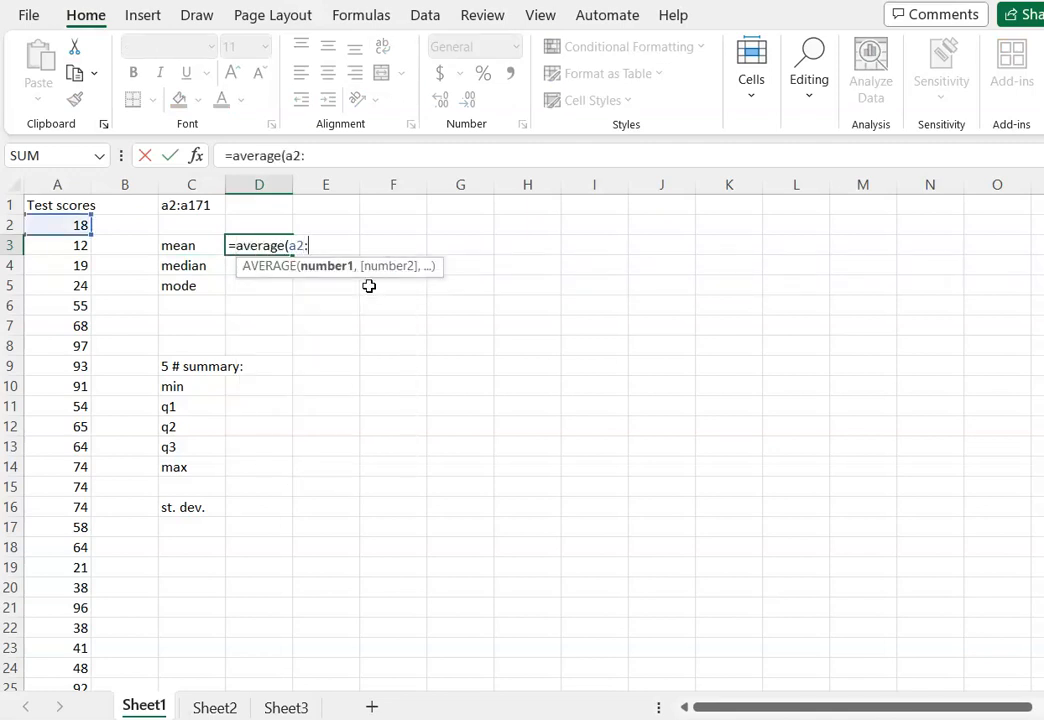
pyautogui.write('a11')
pyautogui.press('BackSpace')
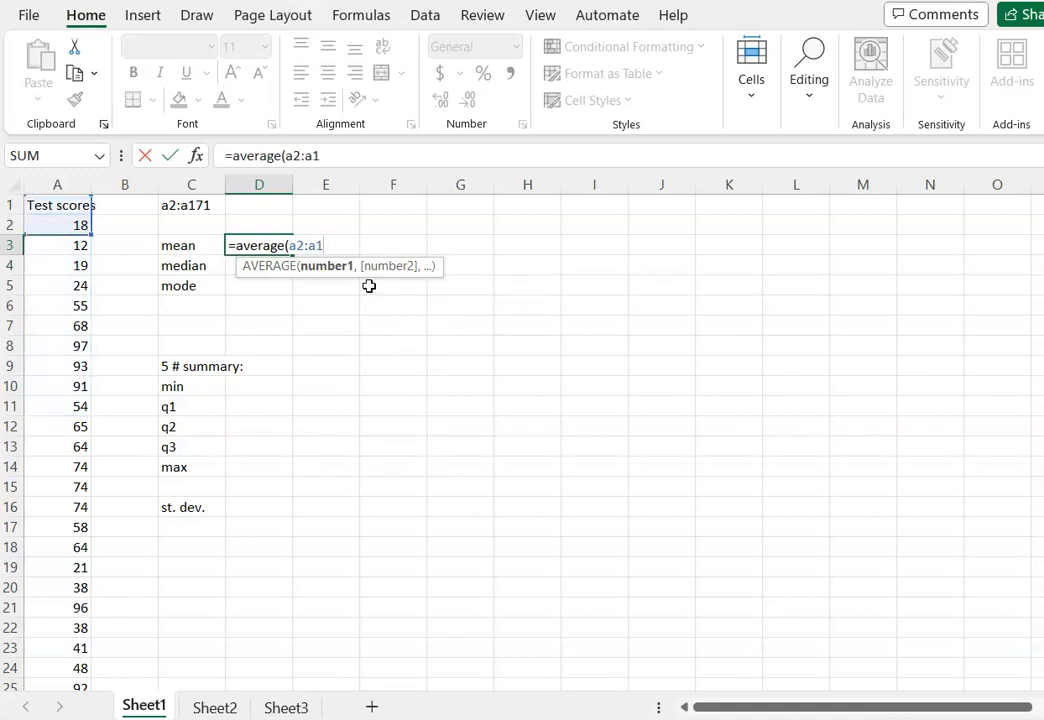
pyautogui.write('71)')
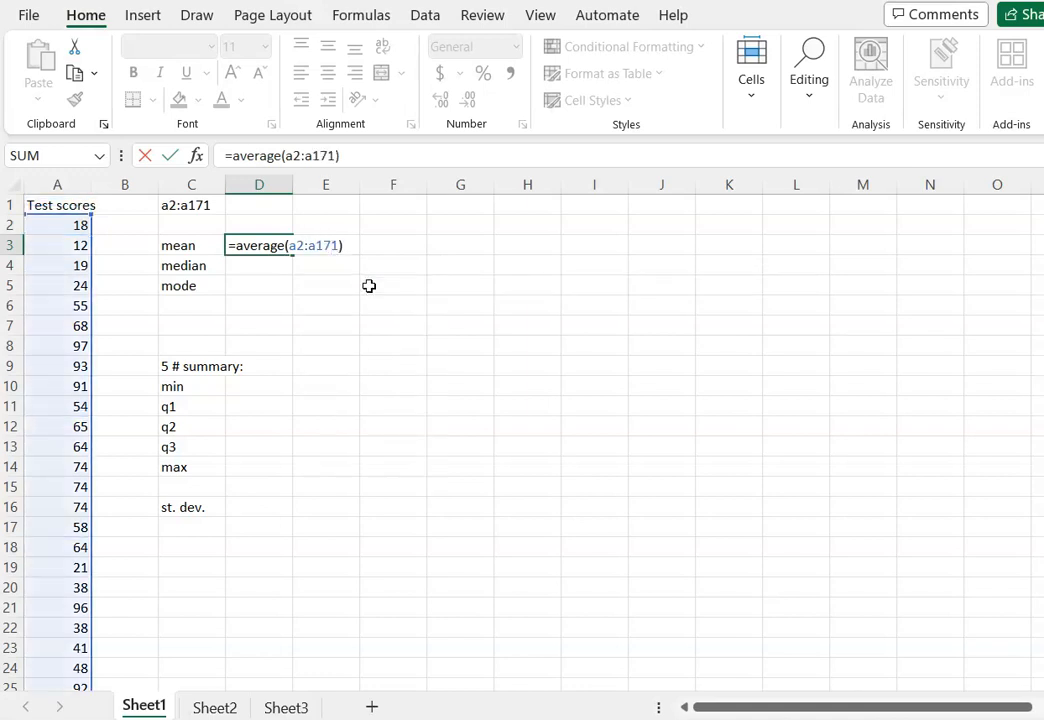
pyautogui.scroll(-12, 231, 347)
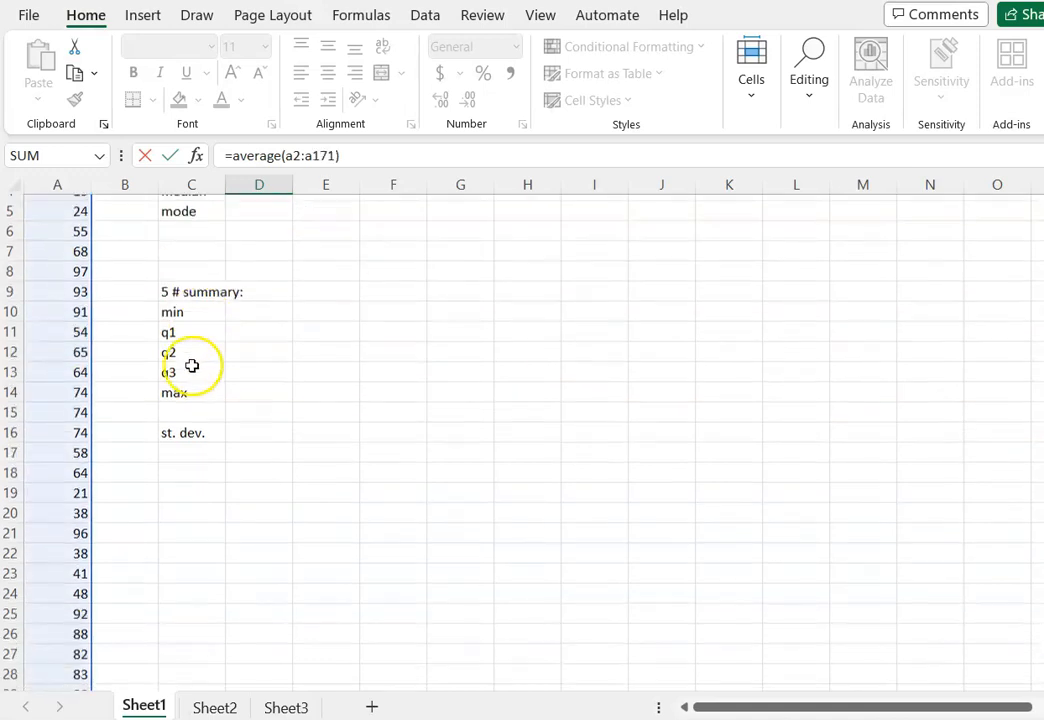
pyautogui.scroll(-15, 164, 405)
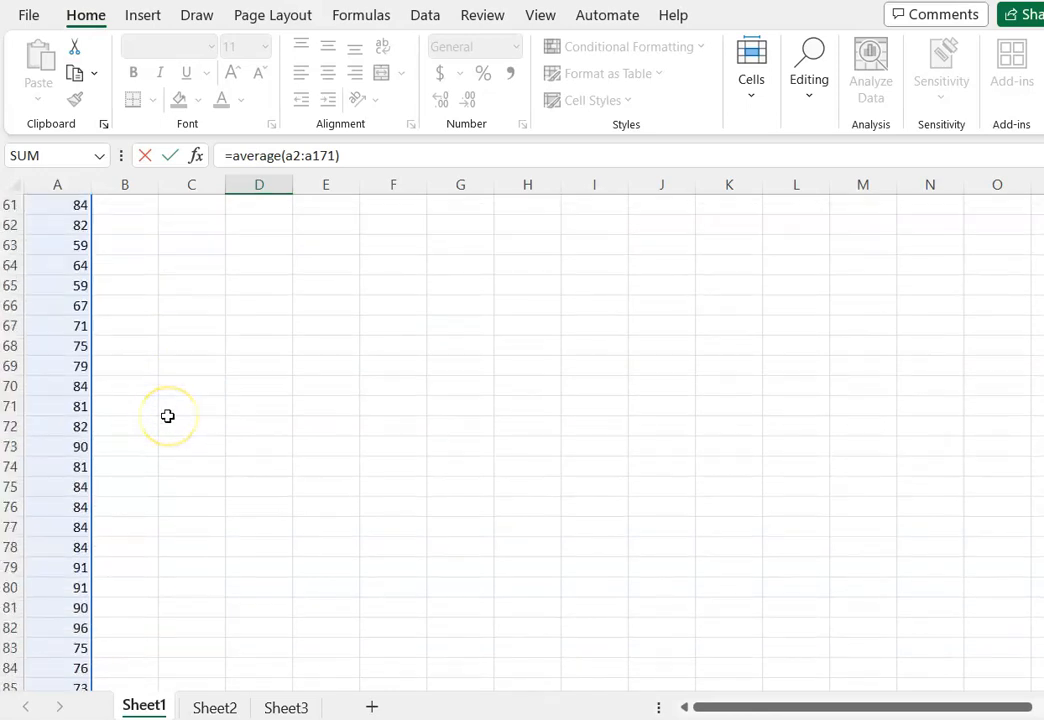
pyautogui.scroll(-14, 167, 416)
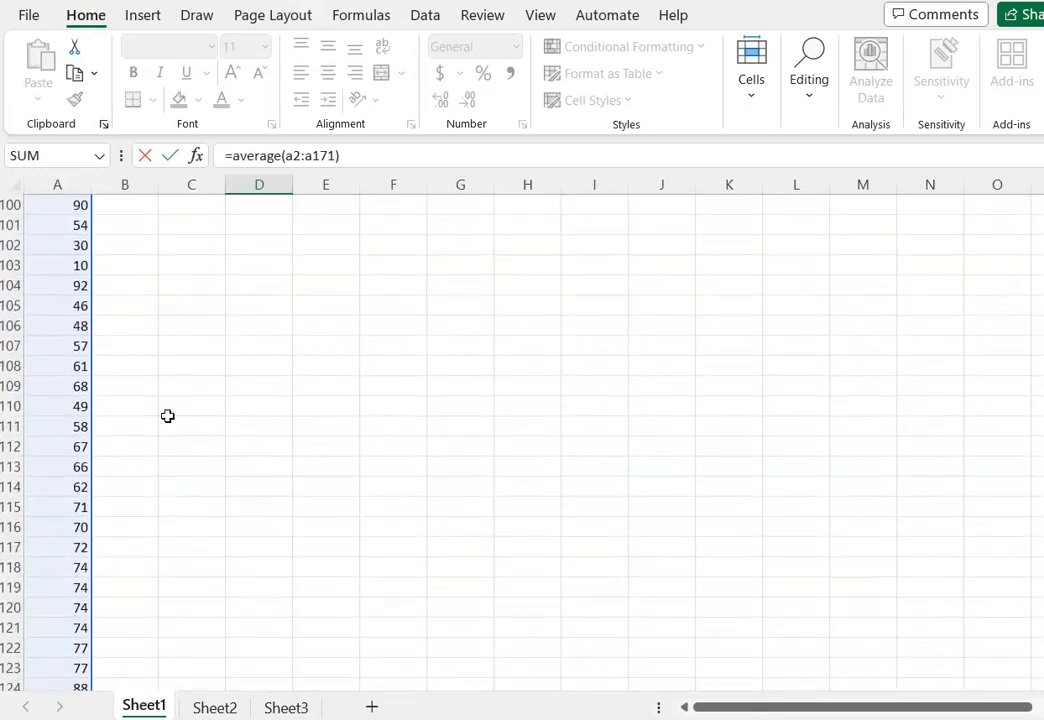
pyautogui.scroll(-11, 167, 416)
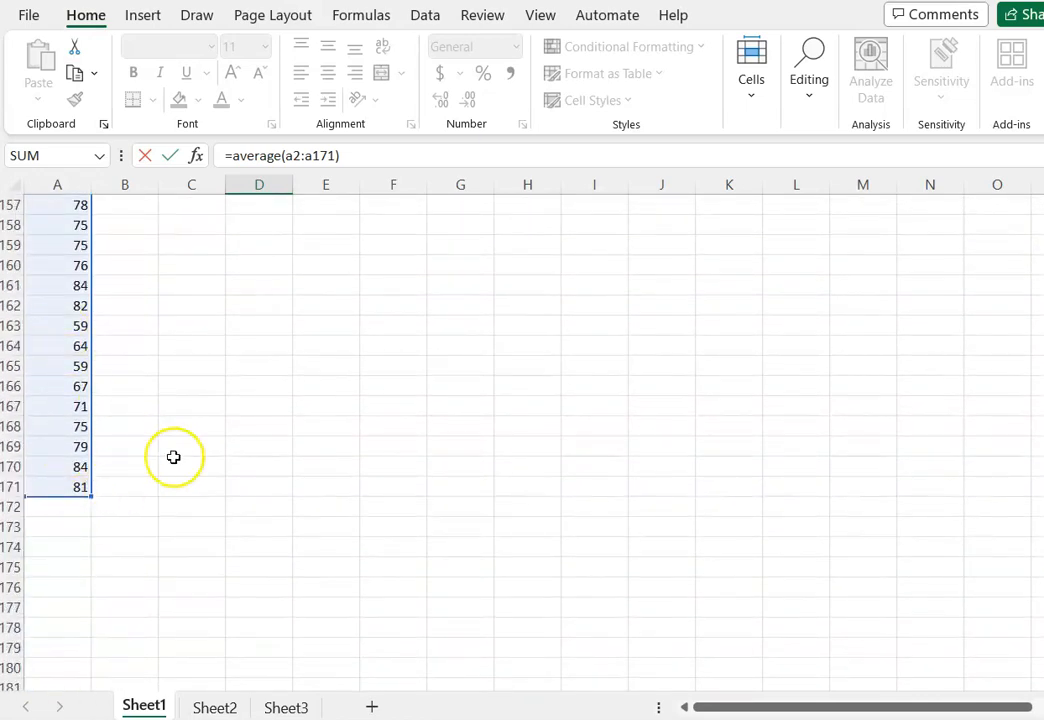
pyautogui.scroll(18, 175, 457)
pyautogui.scroll(20, 173, 457)
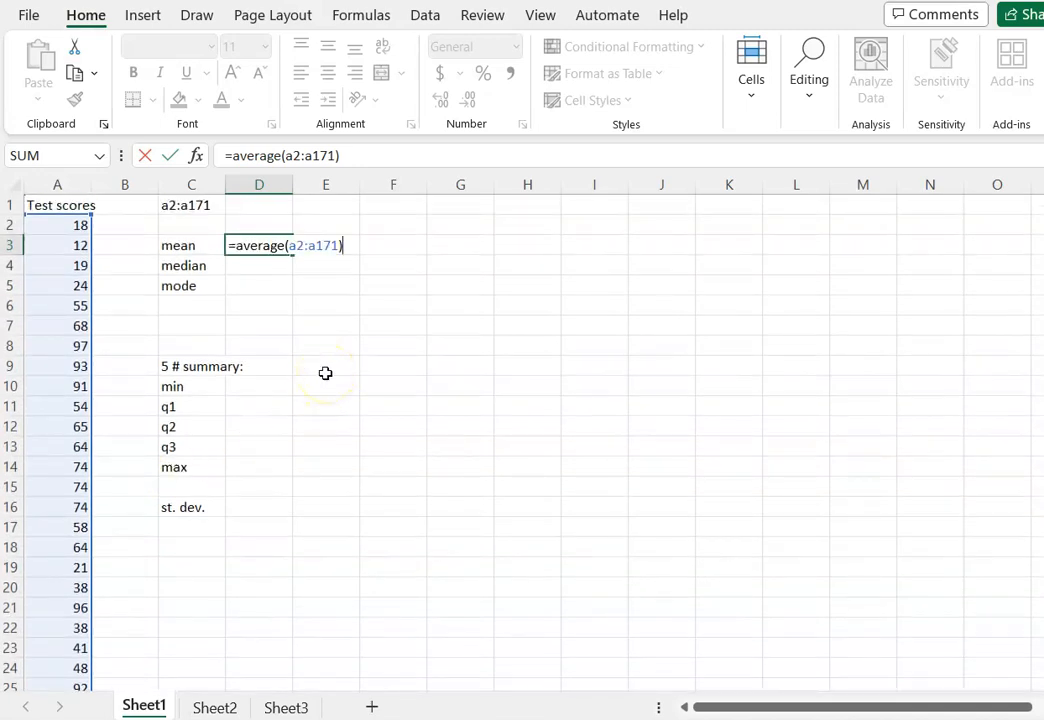
pyautogui.press('Return')
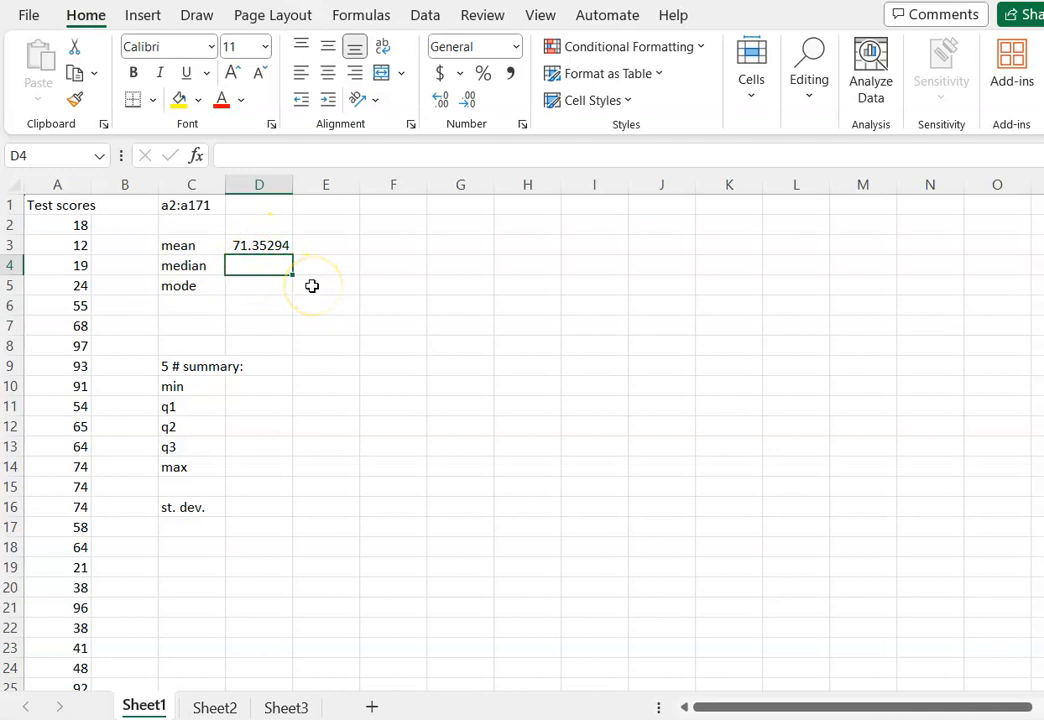
# Calculate the median of the test scores in D4 with =median(a2:a171).
pyautogui.write('=median(')
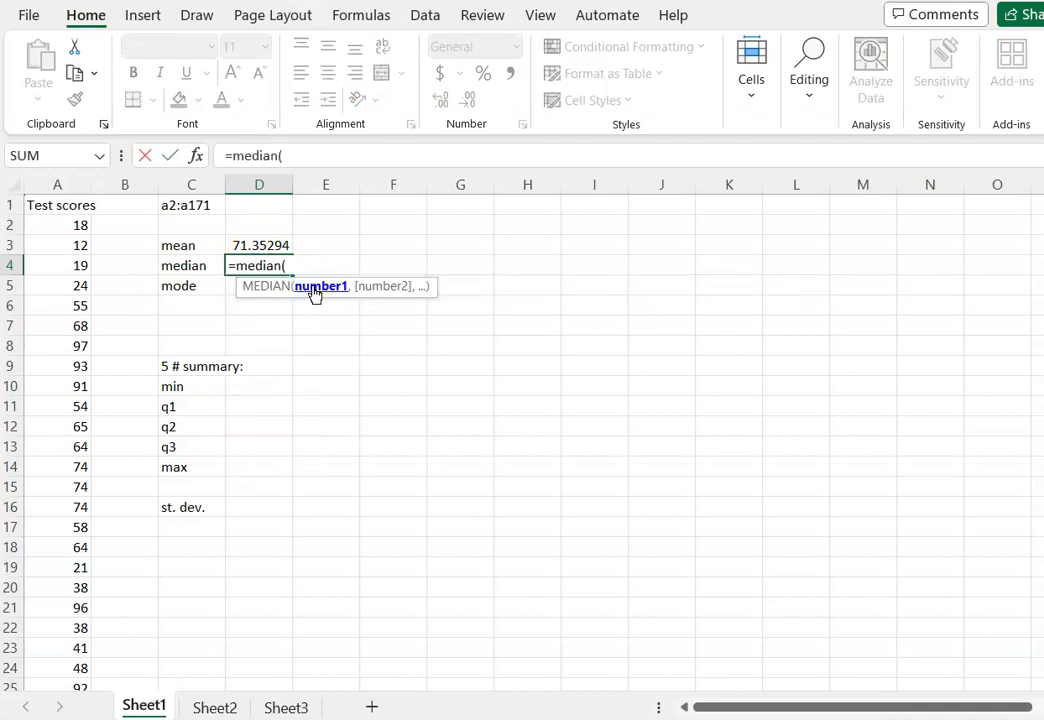
pyautogui.write('a2:a171')
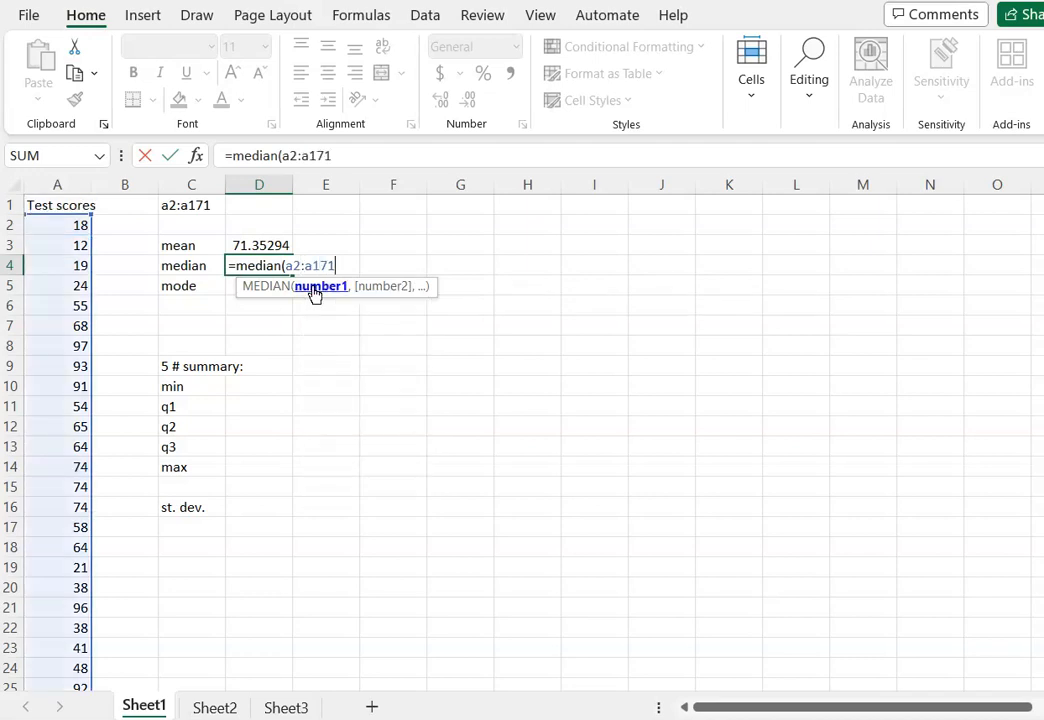
pyautogui.write(')')
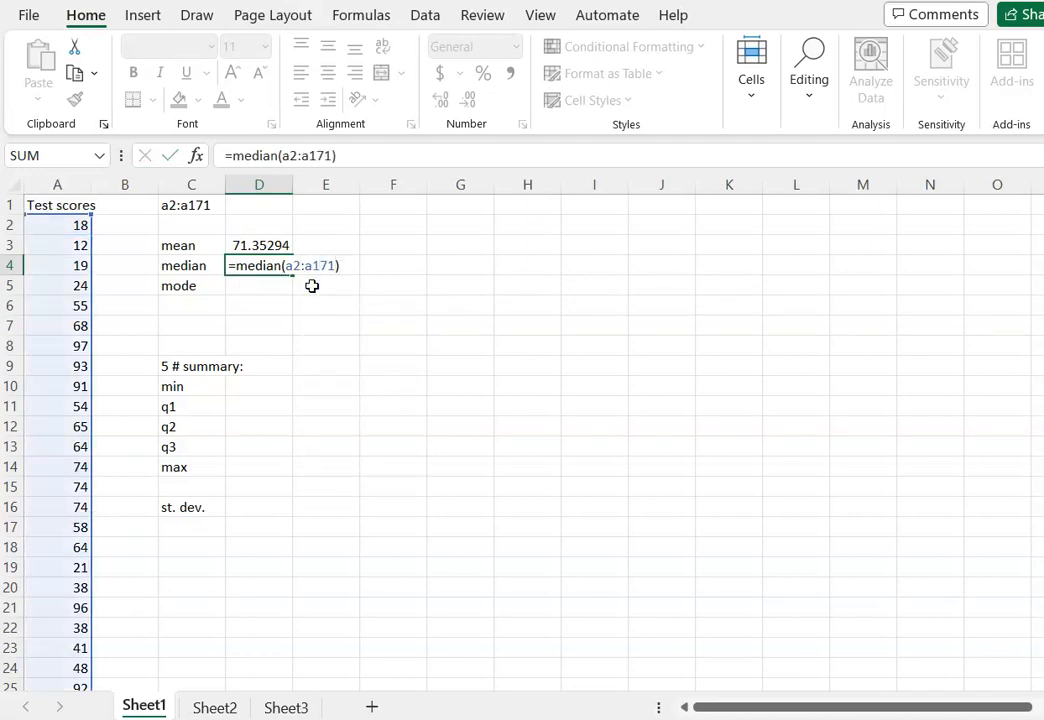
pyautogui.press('Return')
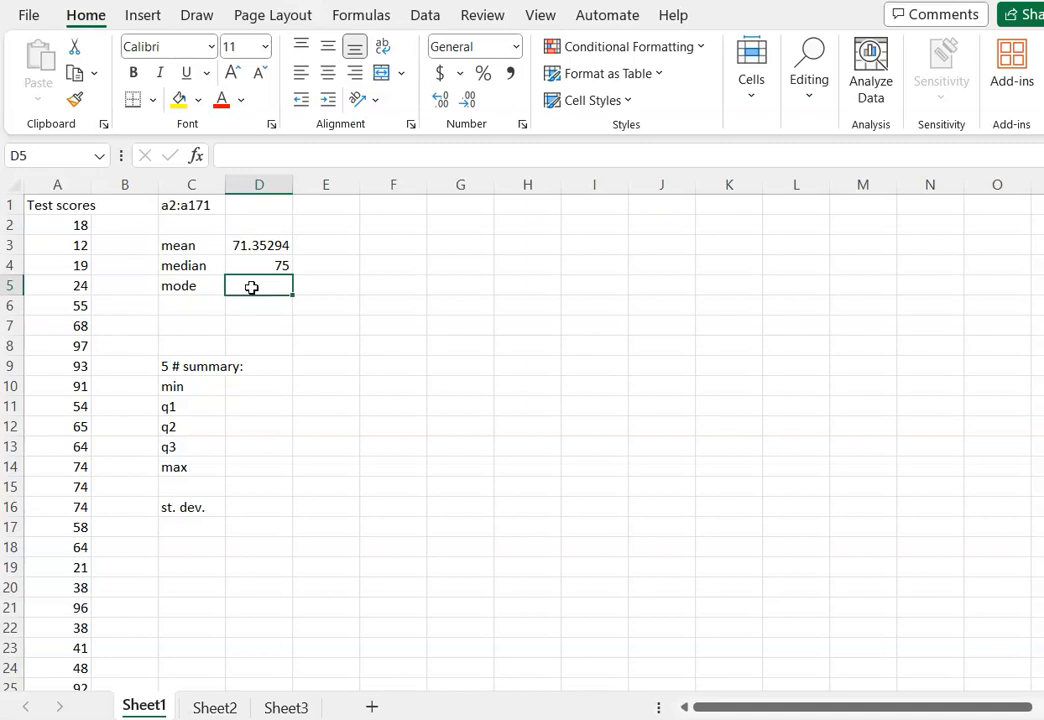
pyautogui.hotkey('shift', 'Down')
pyautogui.hotkey('shift', 'Down')
pyautogui.hotkey('shift', 'Down')
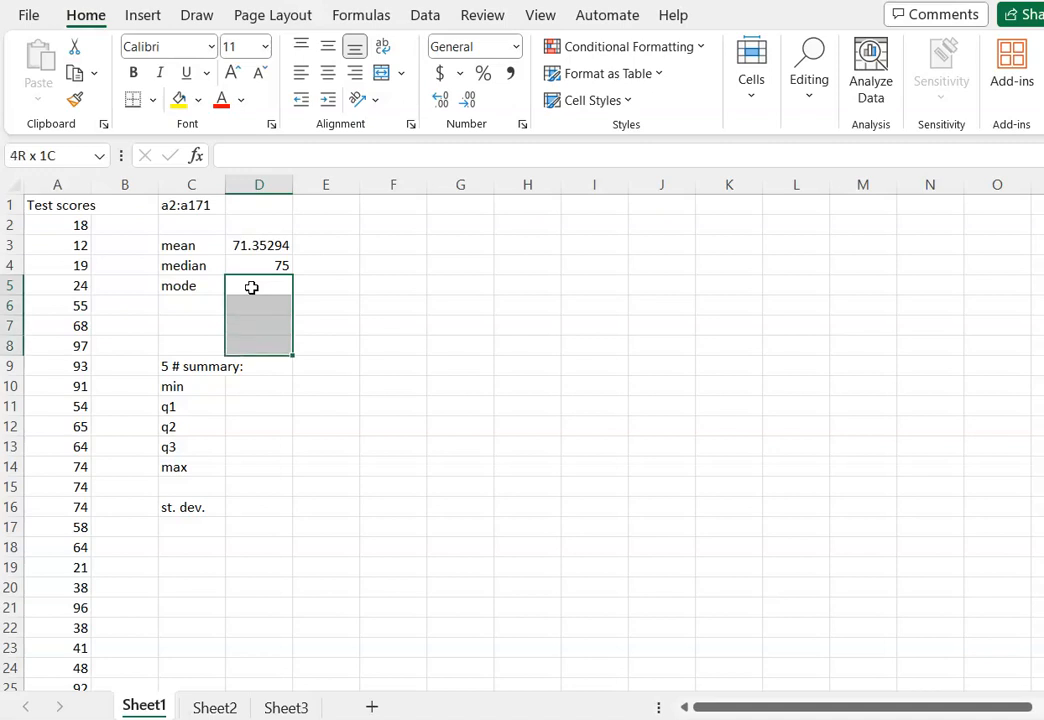
pyautogui.click(338, 282)
# Calculate the modes of the test scores across D5:D8 with the array formula =mode.mult(a2:a171).
pyautogui.click(263, 287)
pyautogui.moveTo(263, 287); pyautogui.dragTo(257, 341)
pyautogui.write('=,p')
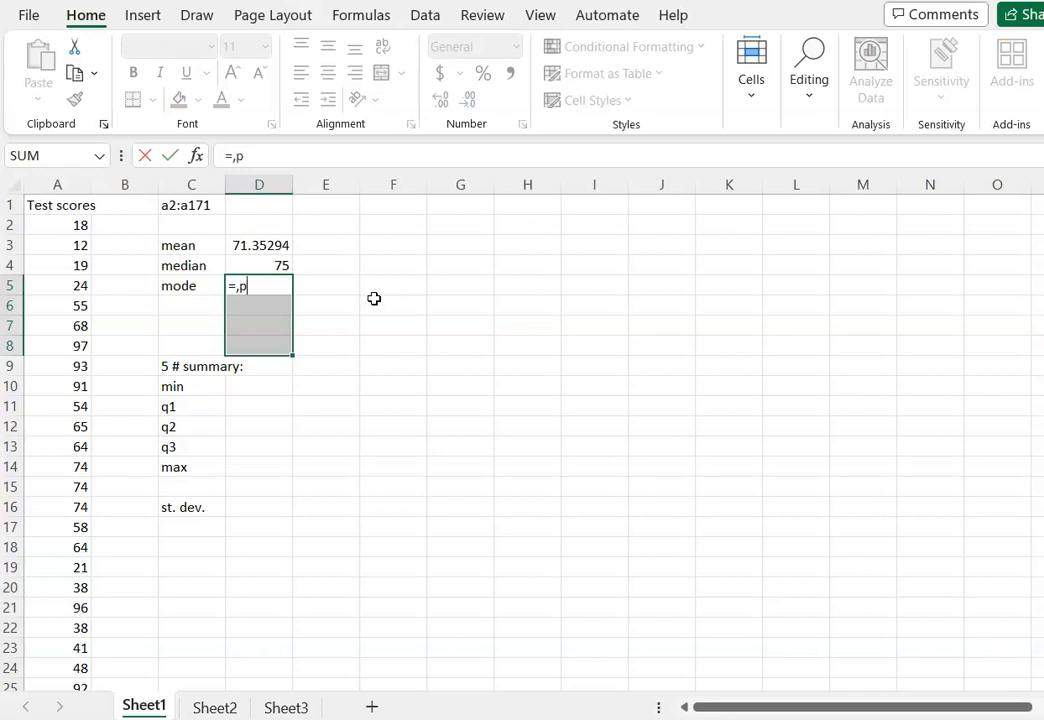
pyautogui.press('BackSpace')
pyautogui.press('BackSpace')
pyautogui.write('mode')
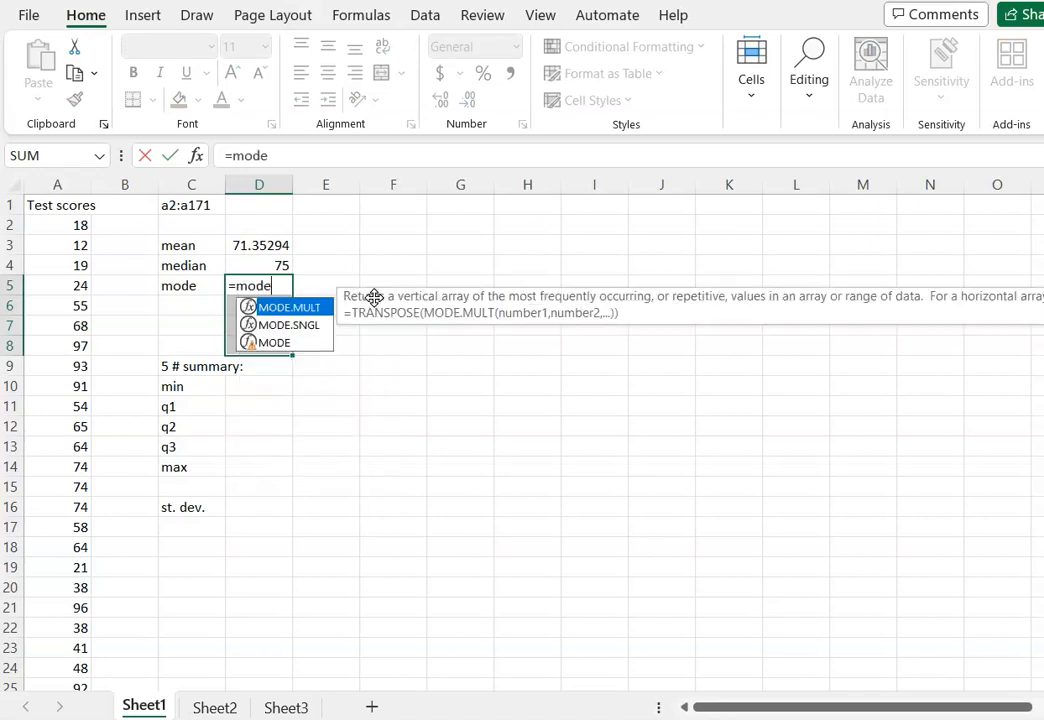
pyautogui.write('.mult')
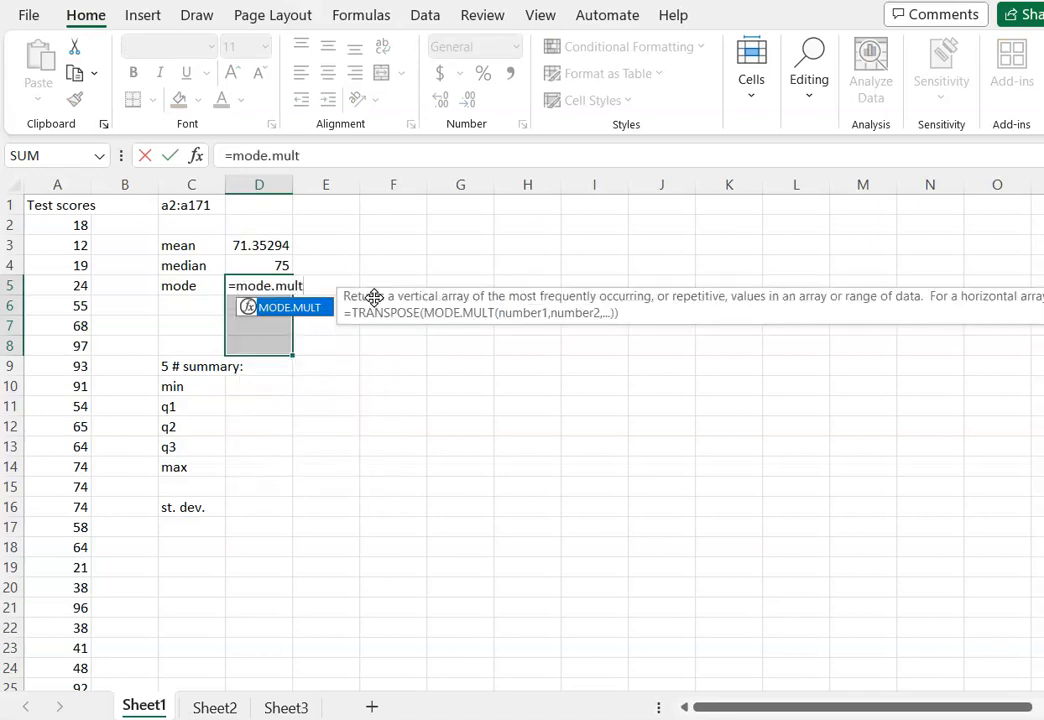
pyautogui.write('(a2')
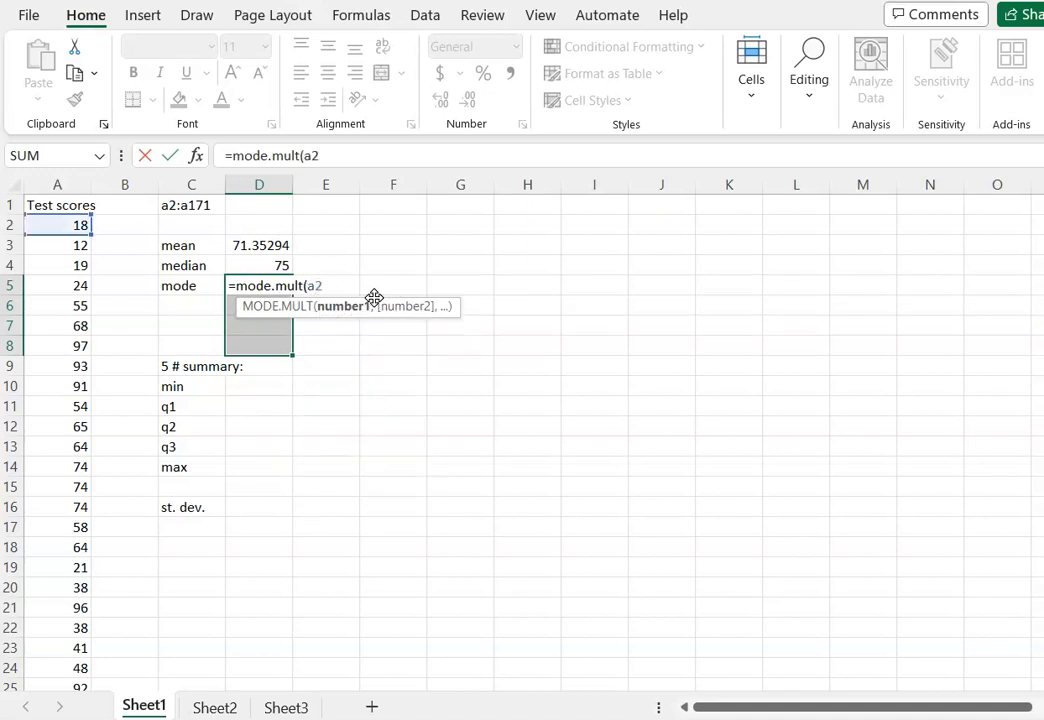
pyautogui.write(':a171')
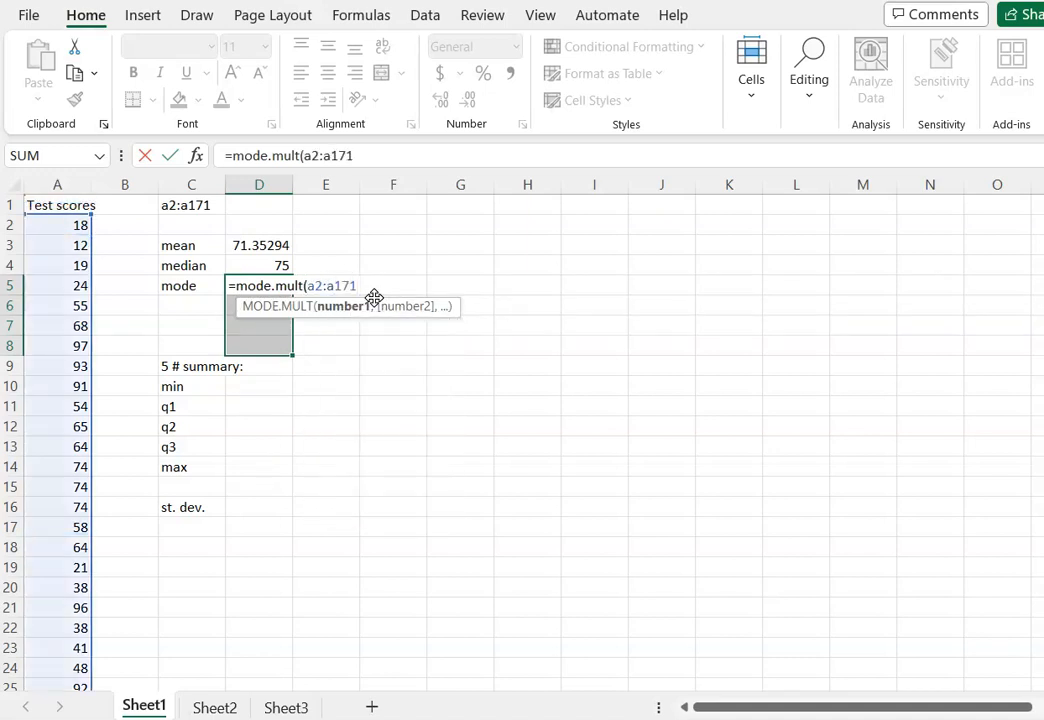
pyautogui.write(')')
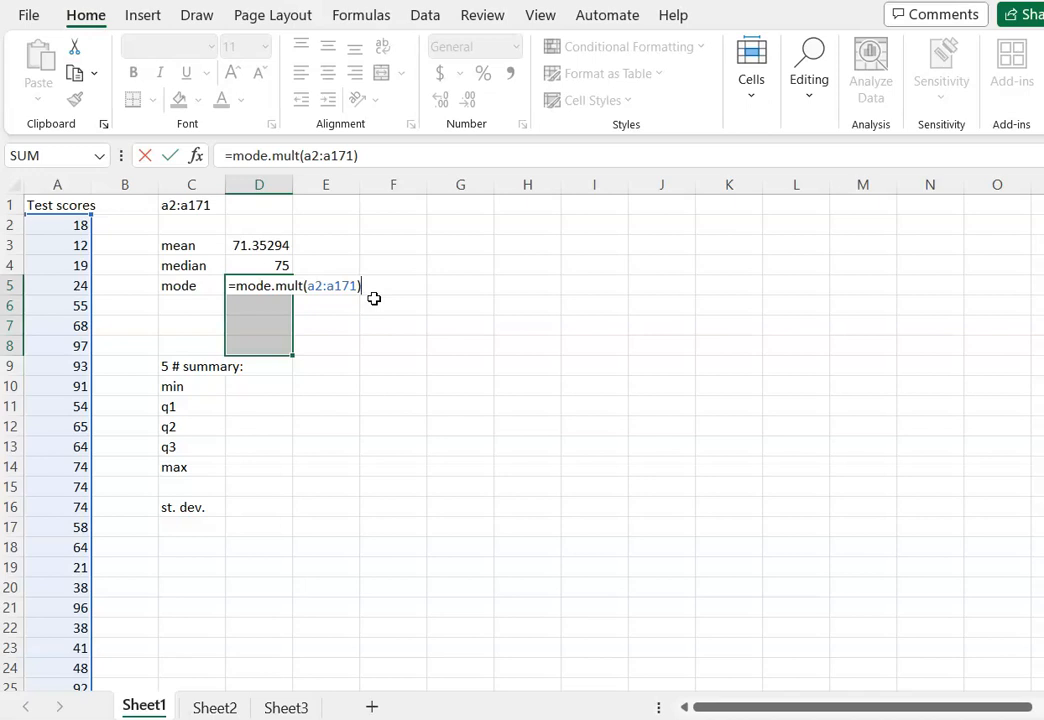
pyautogui.hotkey('ctrl', 'shift', 'Return')
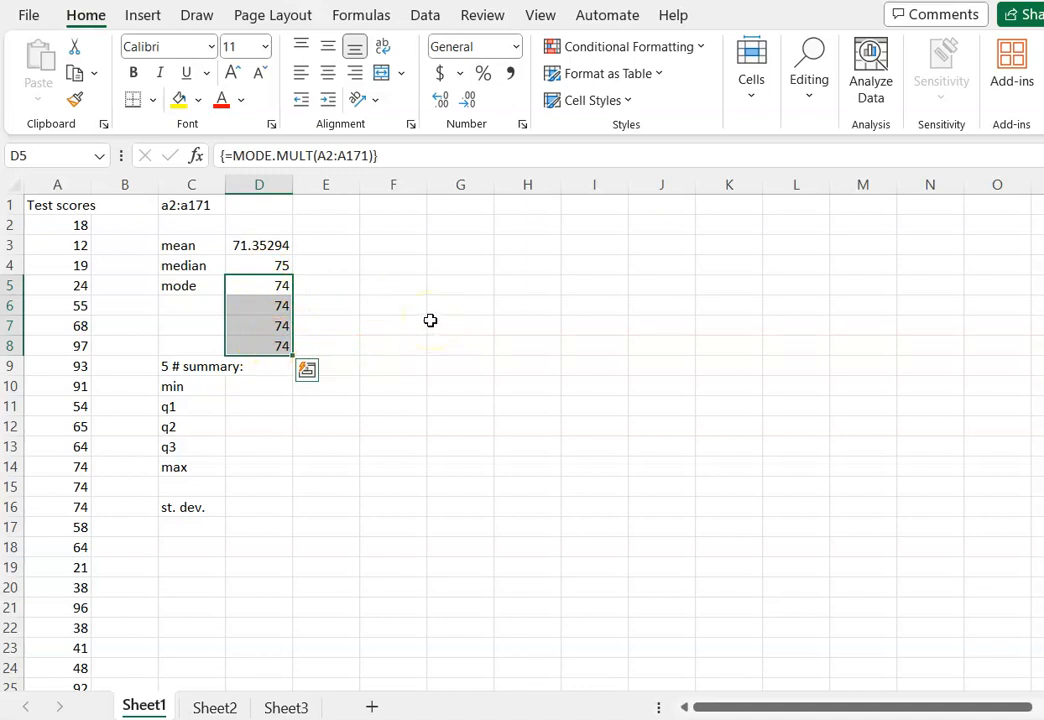
# Try to delete the repeated mode values in D6:D8.
pyautogui.click(283, 302)
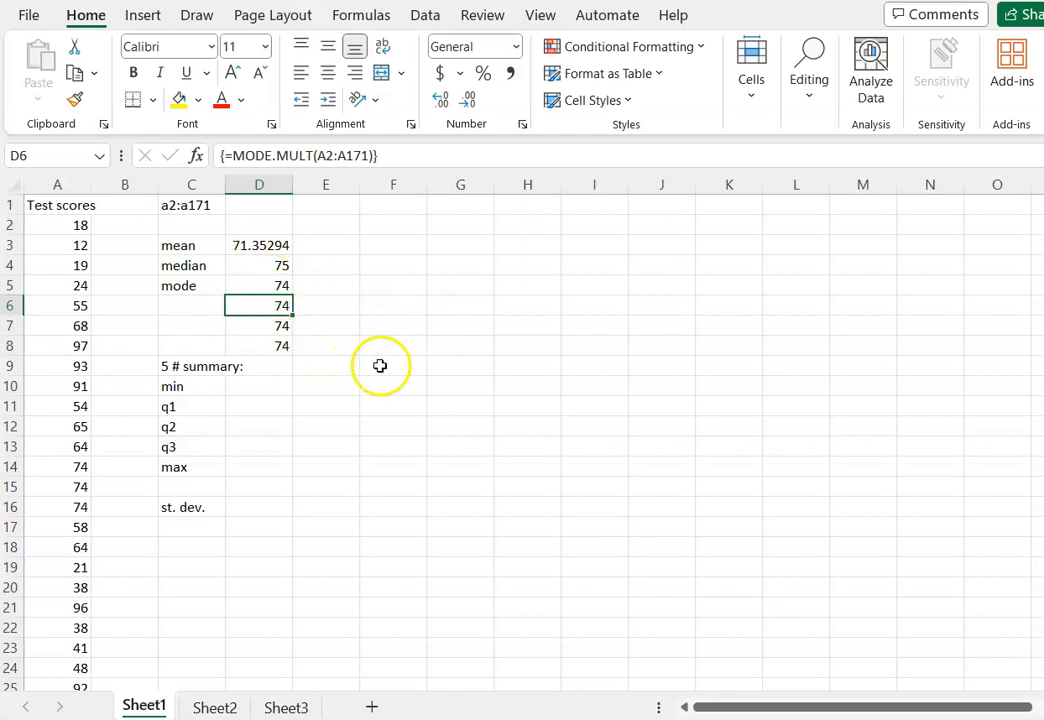
pyautogui.moveTo(256, 304); pyautogui.dragTo(257, 343)
pyautogui.press('Delete')
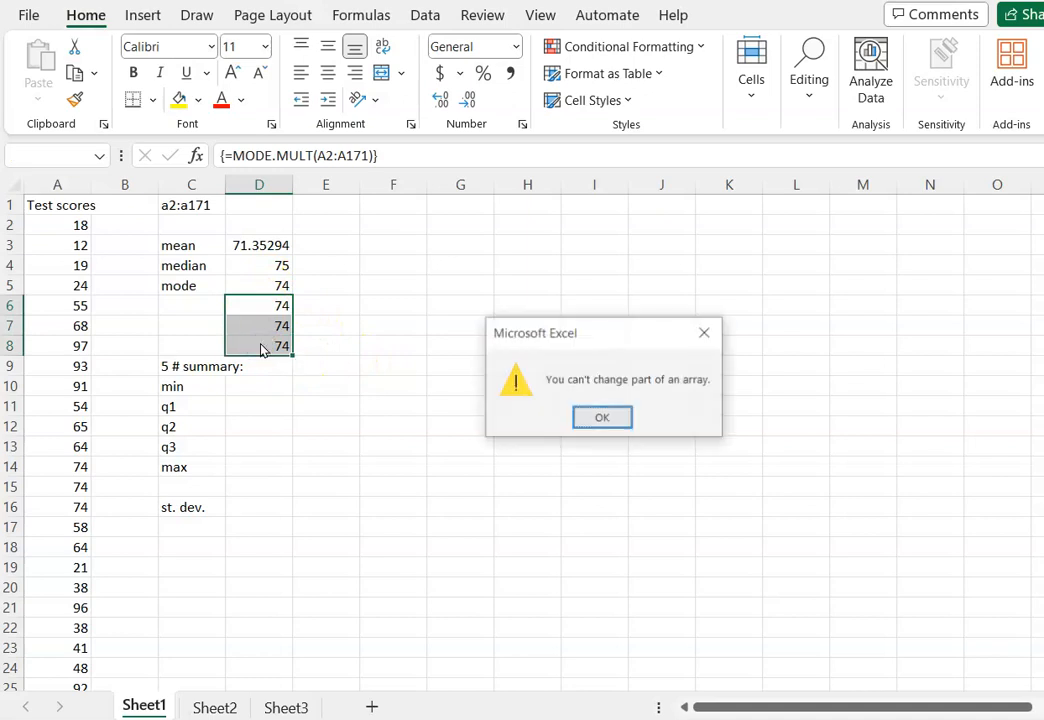
pyautogui.click(602, 419)
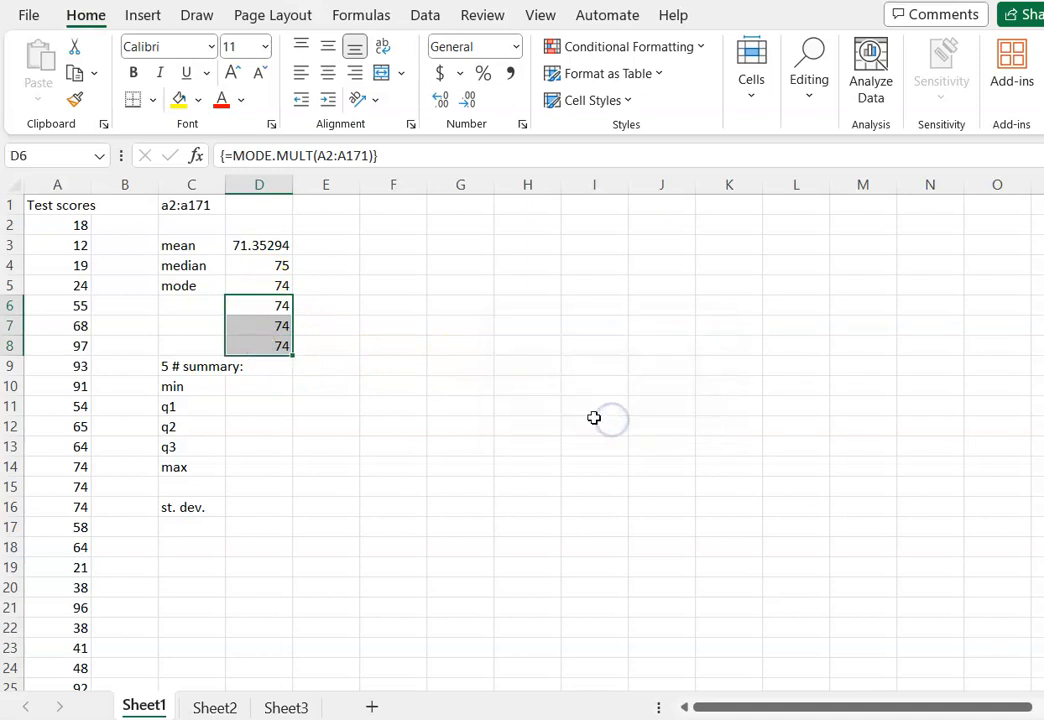
pyautogui.moveTo(263, 288); pyautogui.dragTo(262, 338)
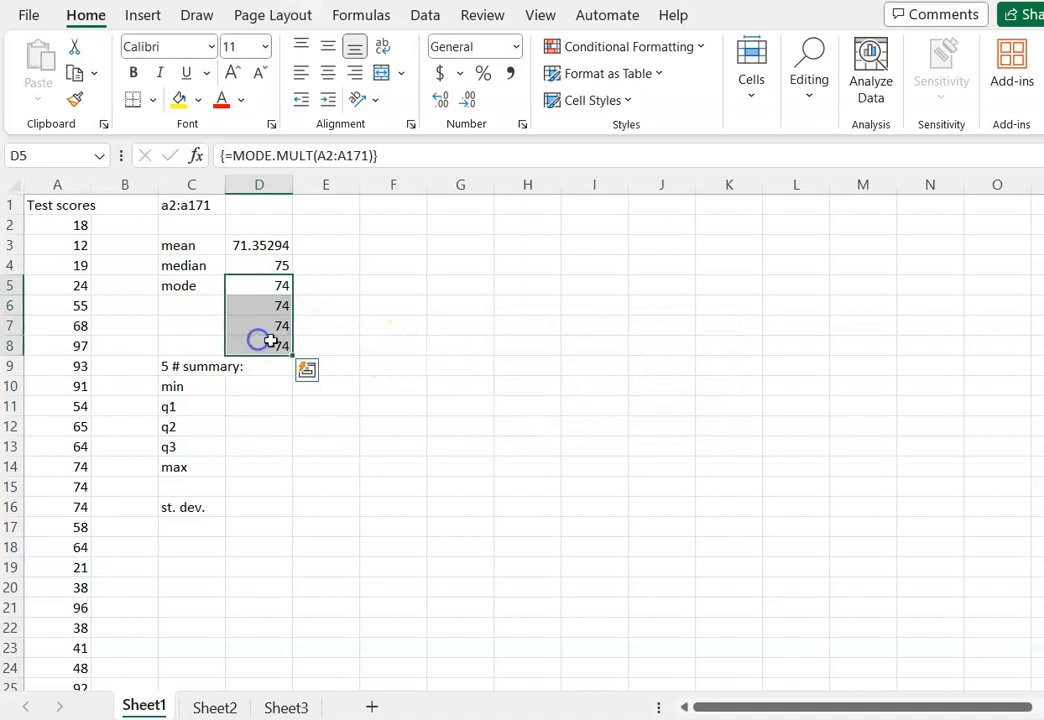
pyautogui.click(393, 362)
pyautogui.click(243, 386)
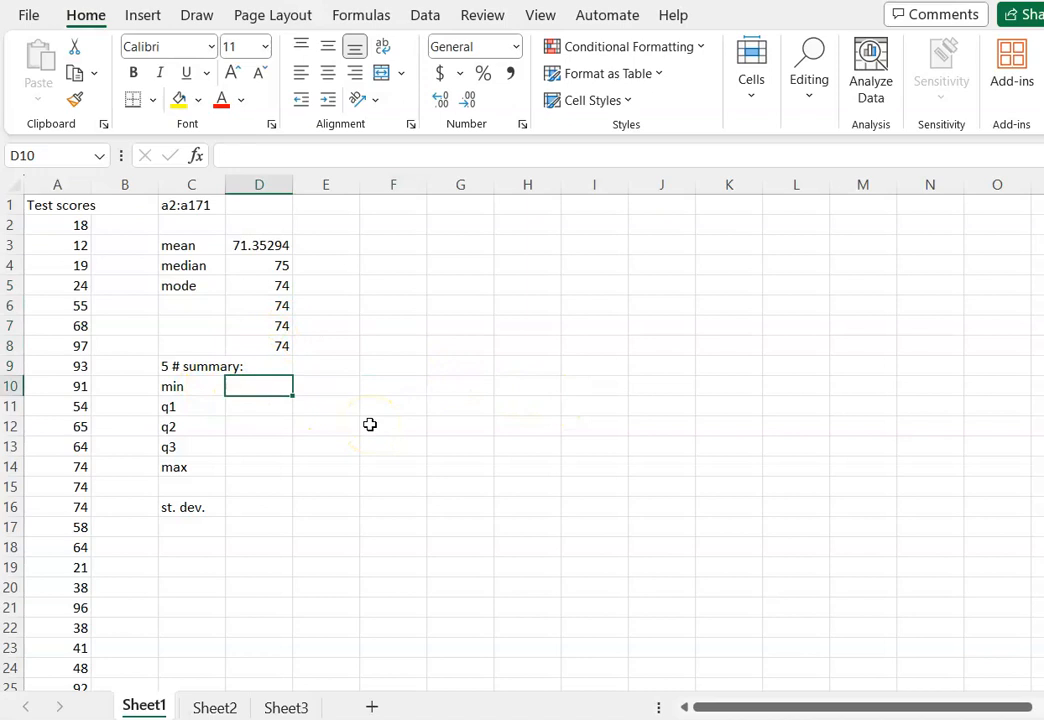
pyautogui.write('=')
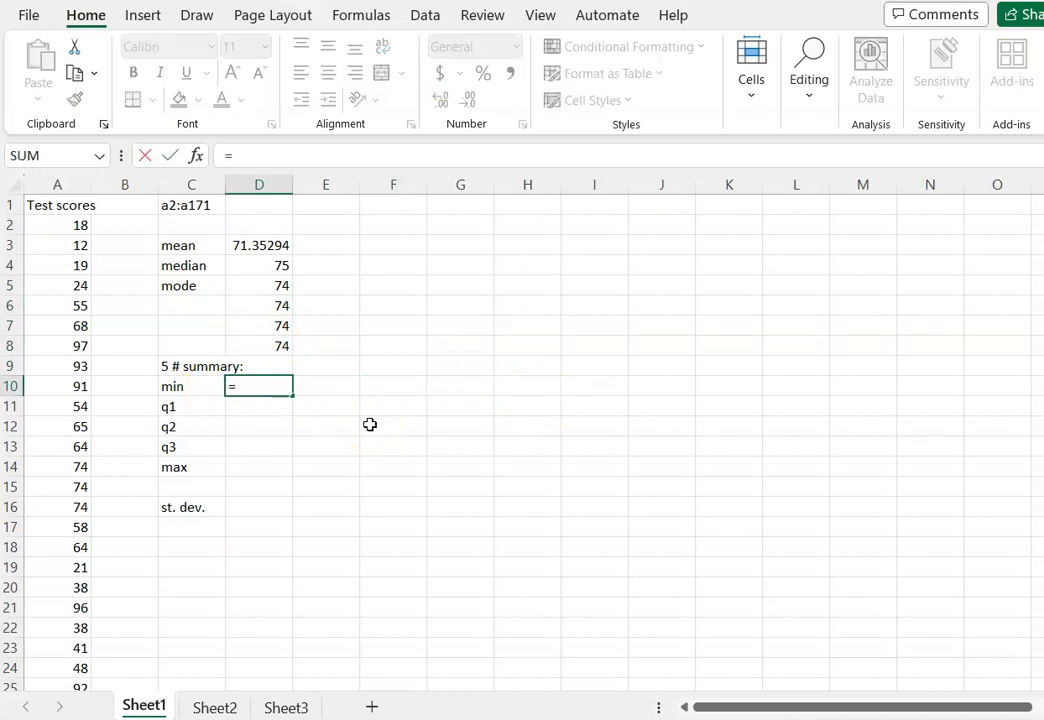
pyautogui.write('mini')
pyautogui.press('BackSpace')
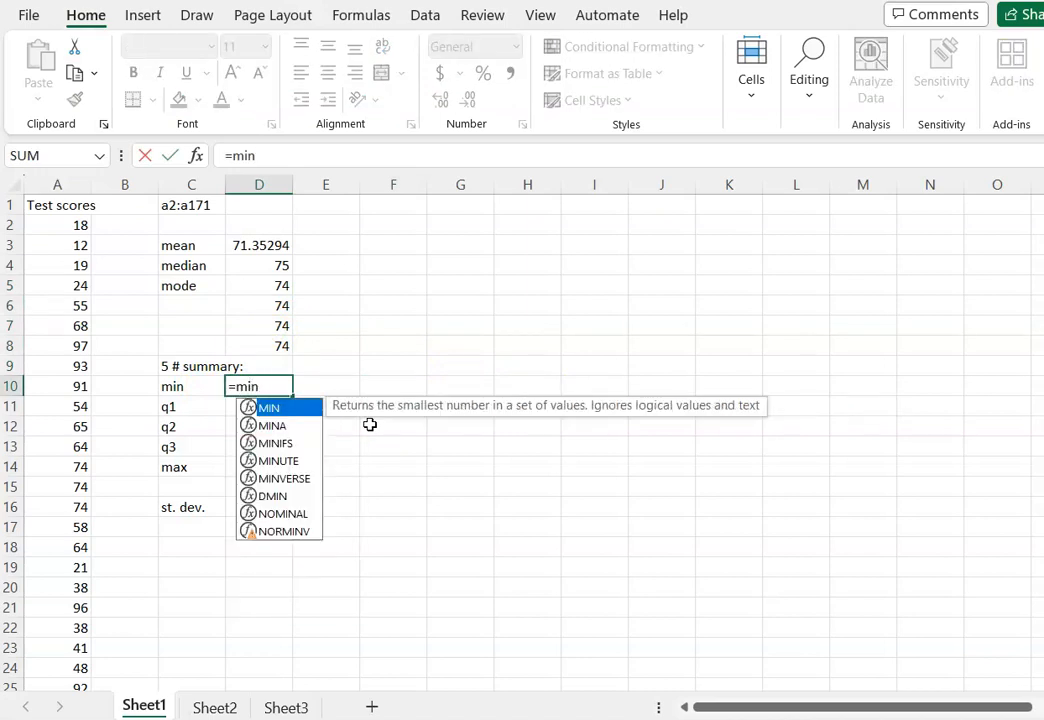
pyautogui.write('(')
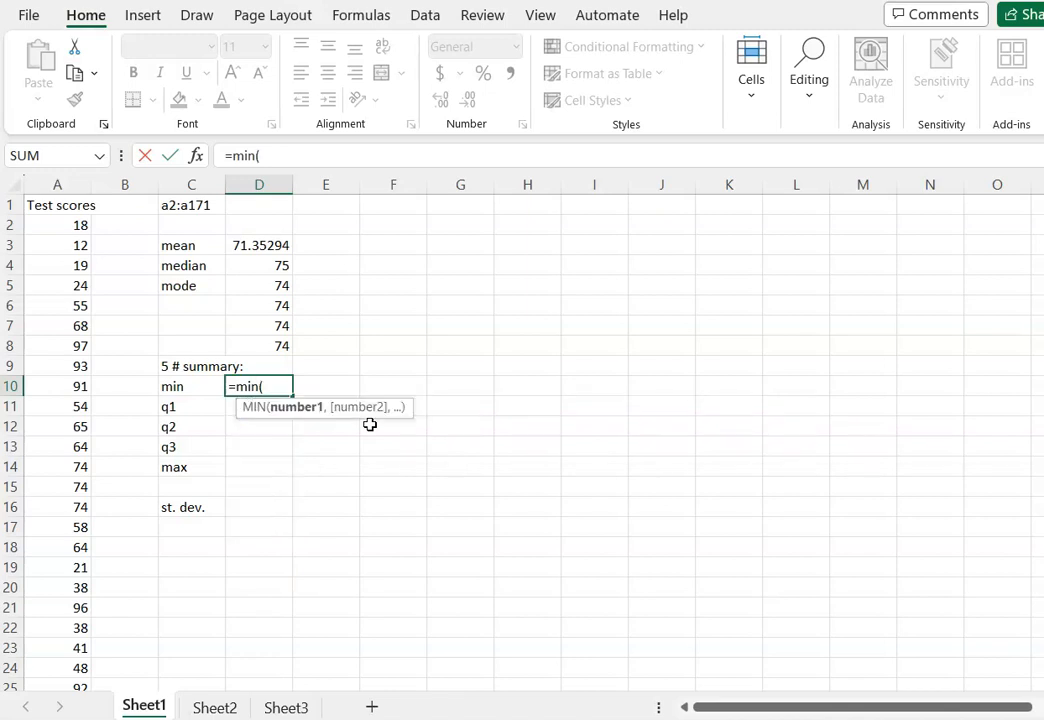
pyautogui.press('BackSpace')
pyautogui.press('BackSpace')
pyautogui.press('BackSpace')
pyautogui.press('BackSpace')
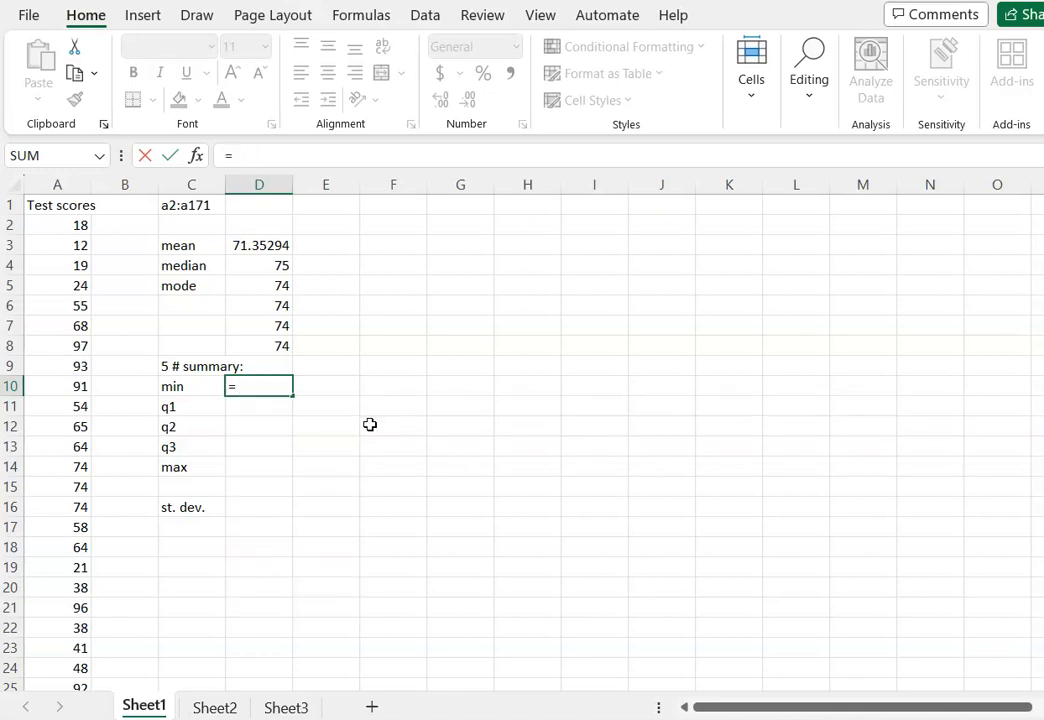
# Calculate the minimum of the test scores in D10 with =quartile(a2:a171,0).
pyautogui.write('quartile')
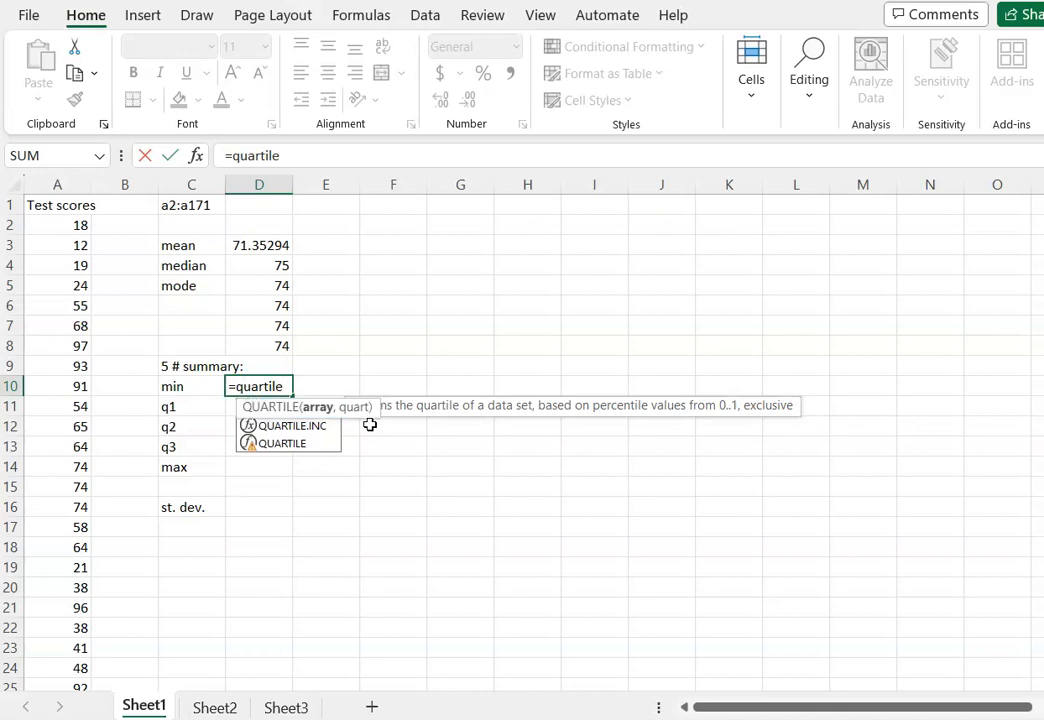
pyautogui.write('(a')
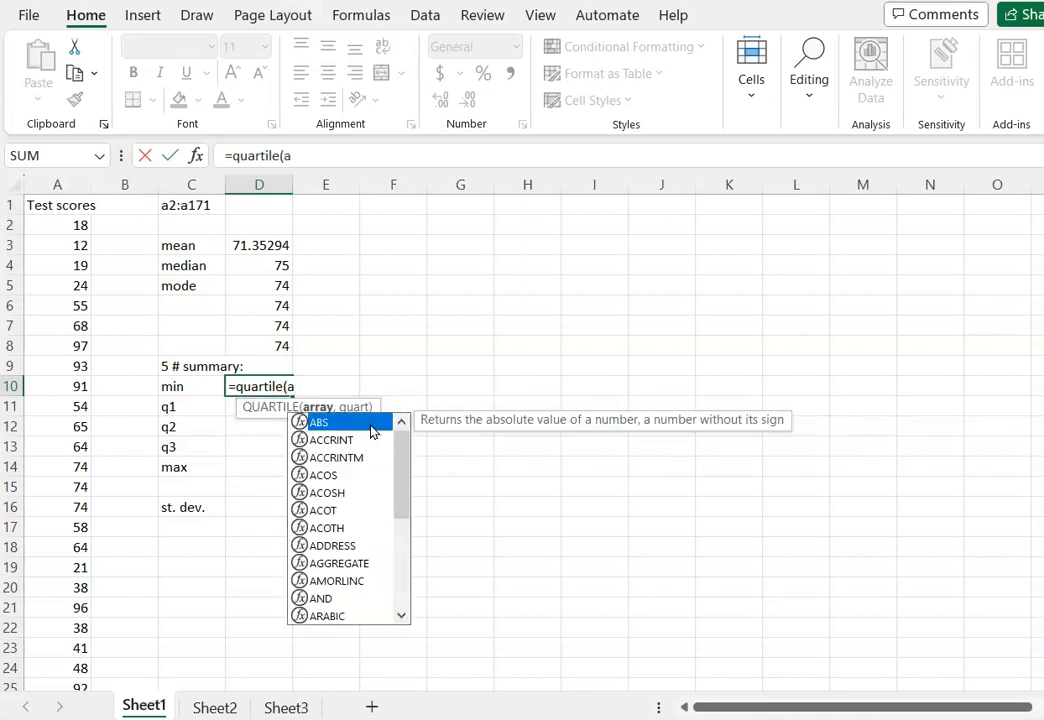
pyautogui.write('2:a171')
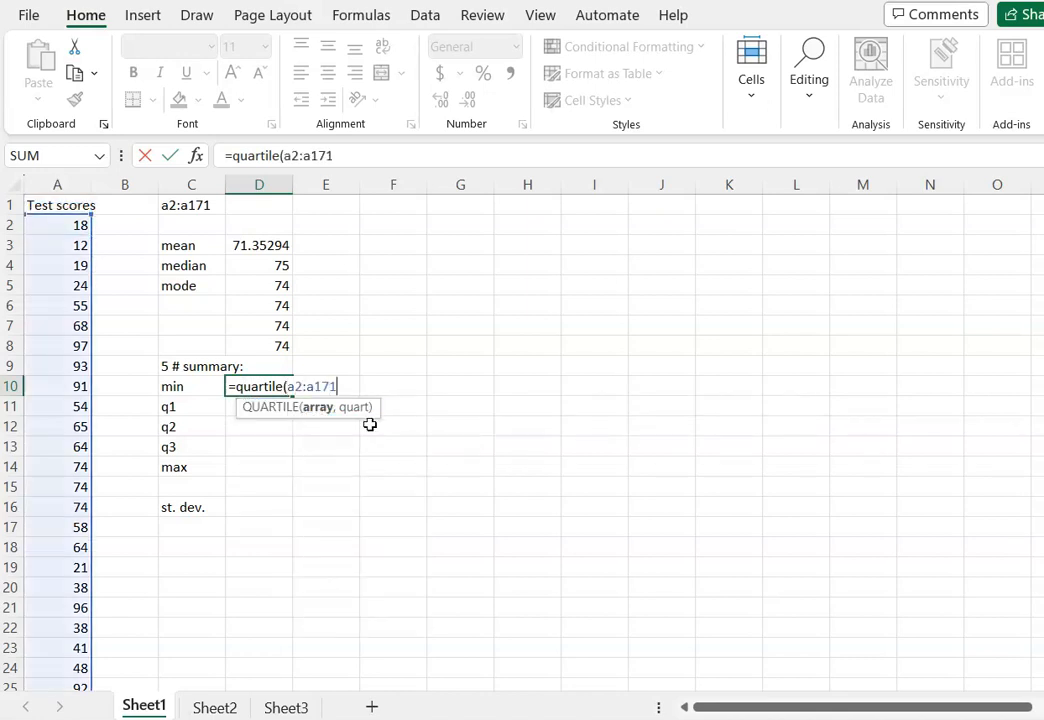
pyautogui.write(',')
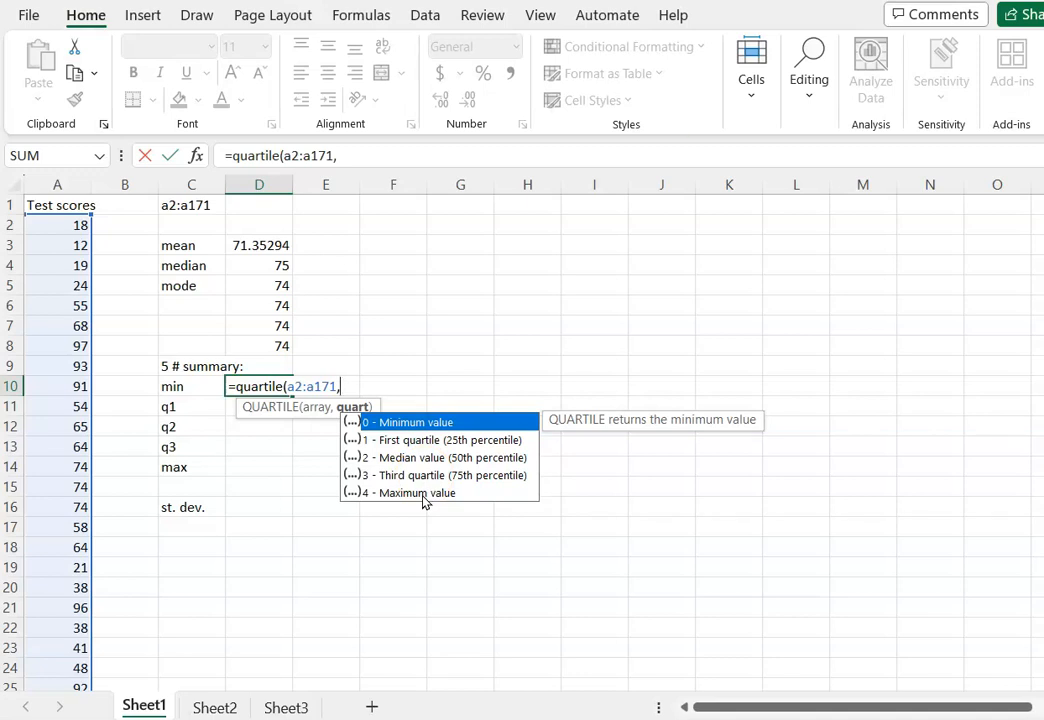
pyautogui.write('0')
pyautogui.press('Return')
# Copy the text QUARTILE(A2:A171,0), without its equals sign, from the formula in D10 and leave that cell unchanged.
pyautogui.press('Up')
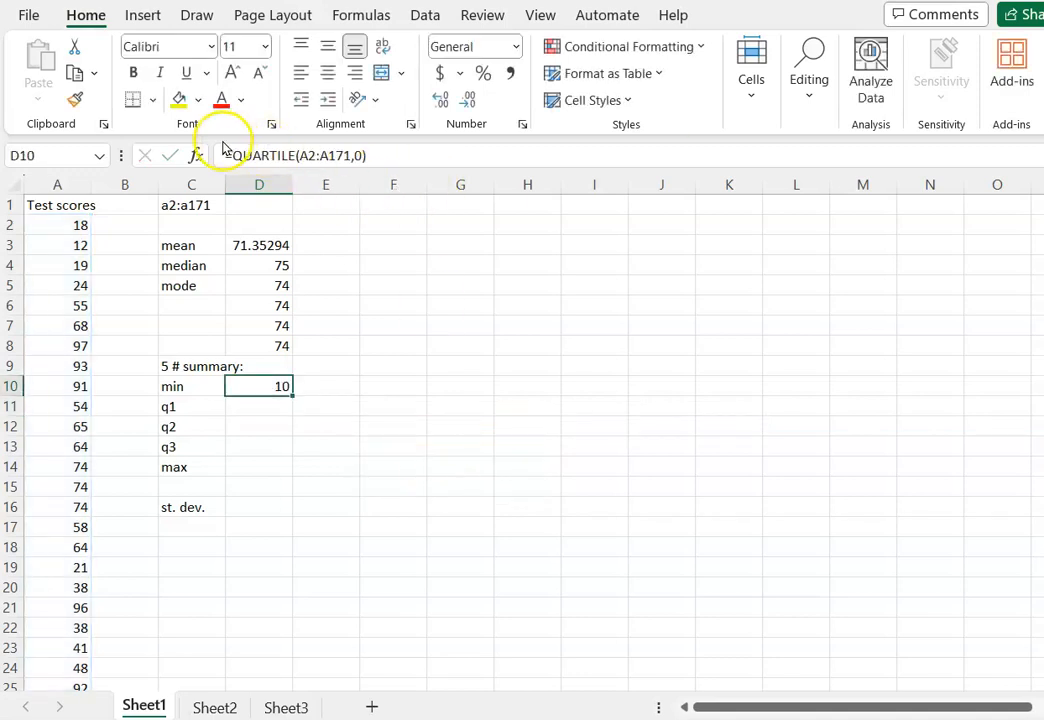
pyautogui.moveTo(231, 155); pyautogui.dragTo(408, 156)
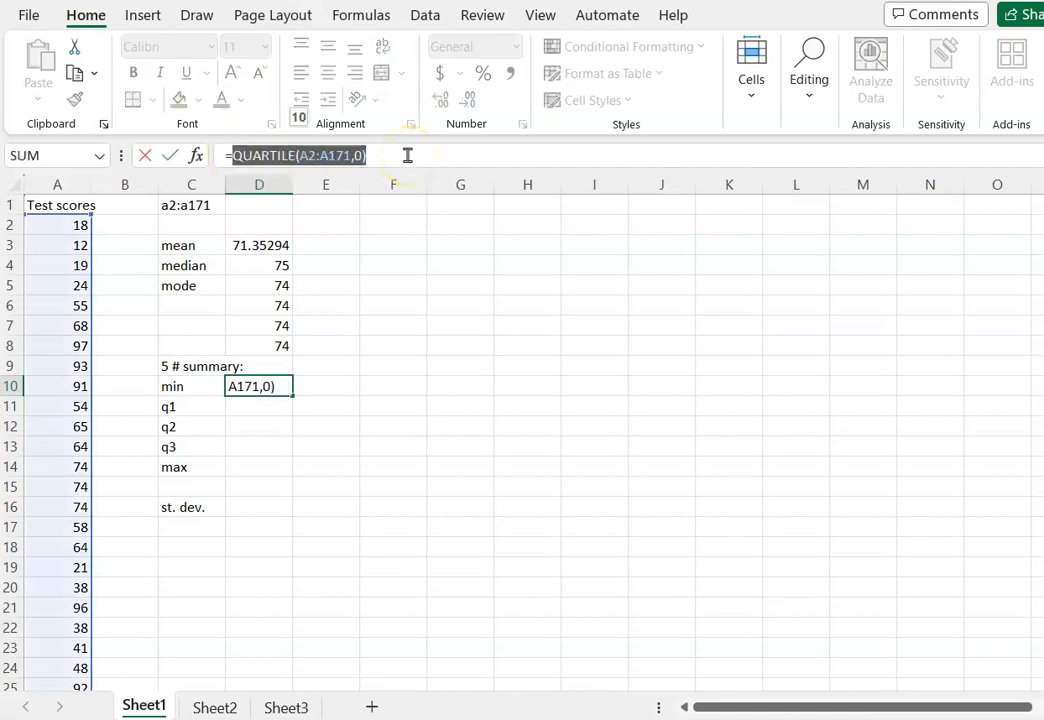
pyautogui.hotkey('ctrl', 'c')
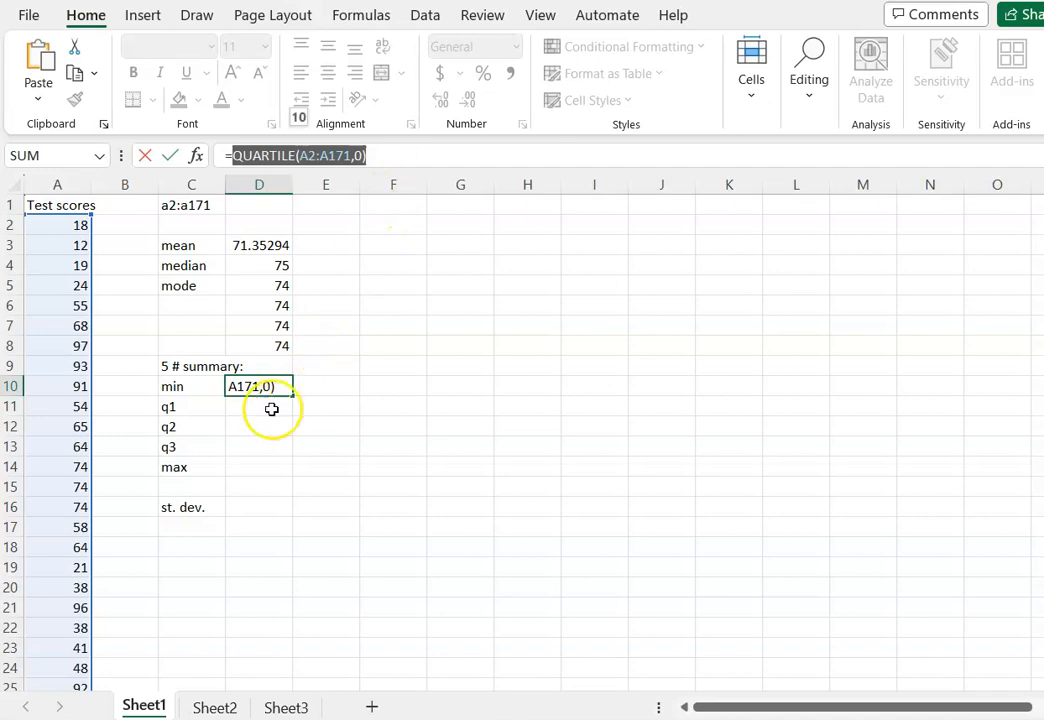
pyautogui.press('Escape')
# Calculate q1 in D11 by reusing the copied formula with quartile argument 1, giving =QUARTILE(A2:A171,1).
pyautogui.click(271, 408)
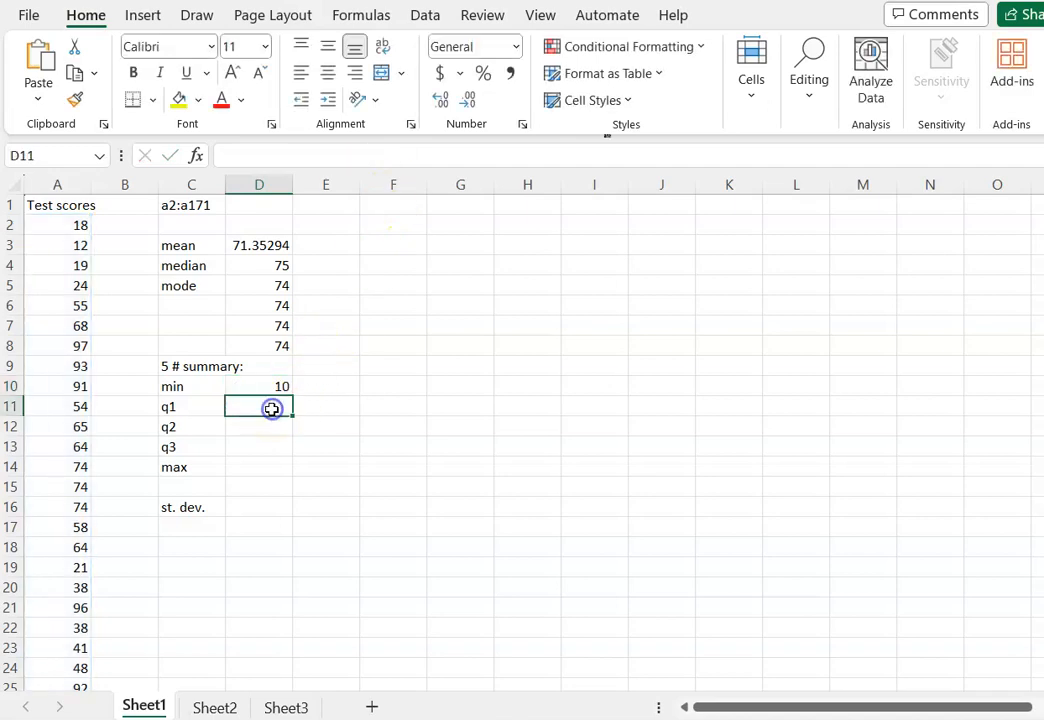
pyautogui.write('=')
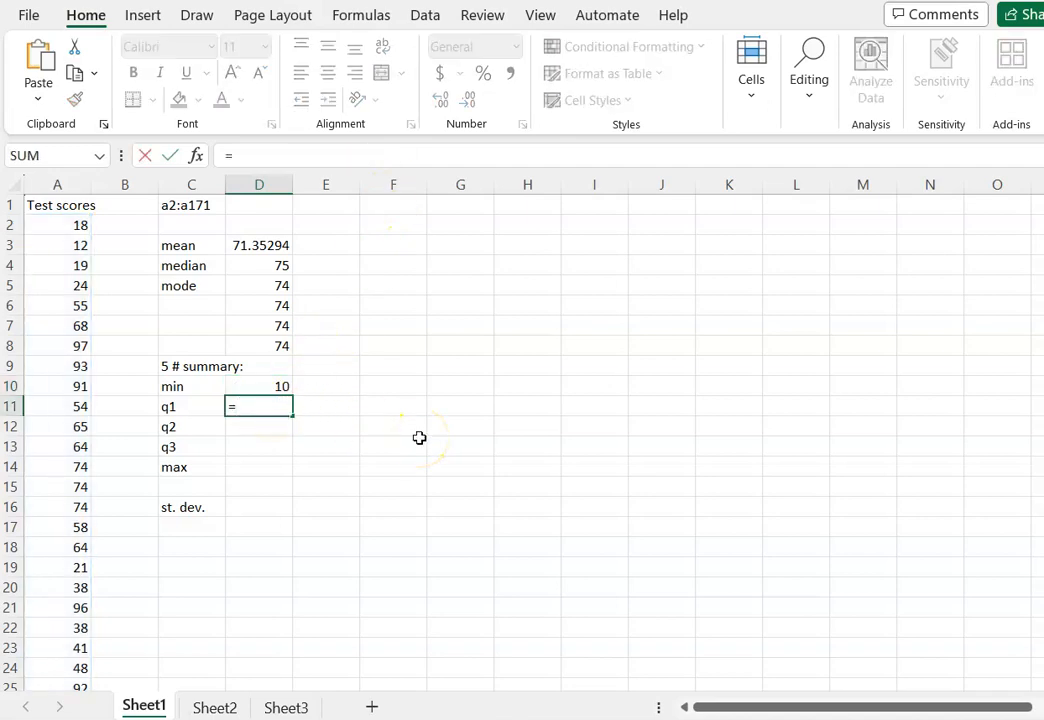
pyautogui.hotkey('ctrl', 'v')
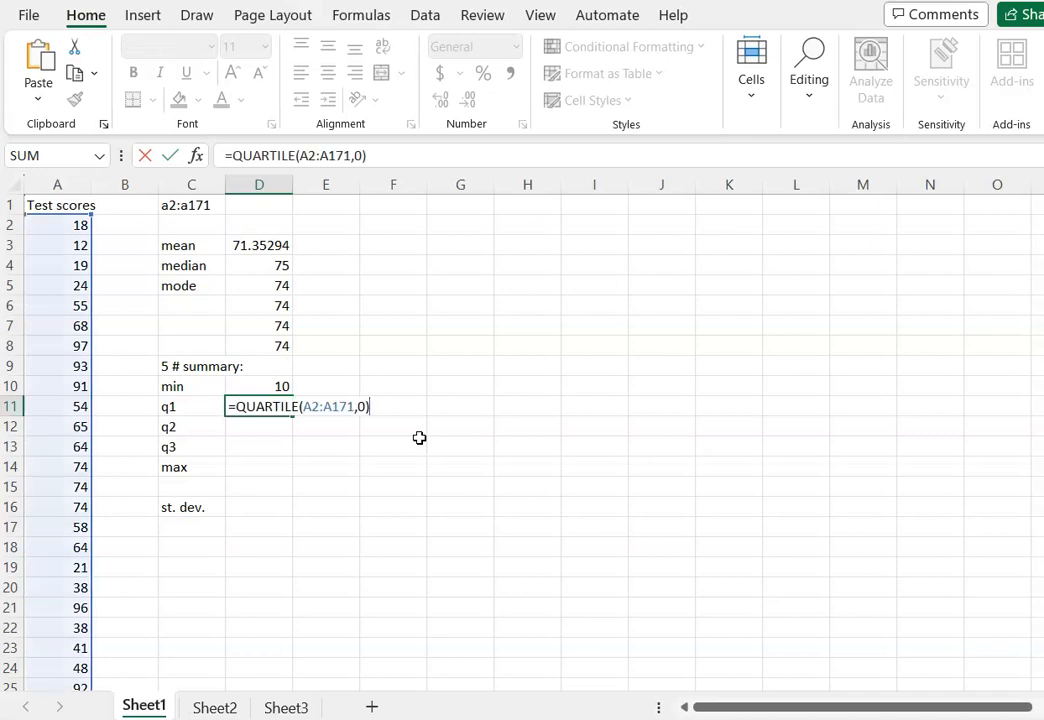
pyautogui.click(358, 155)
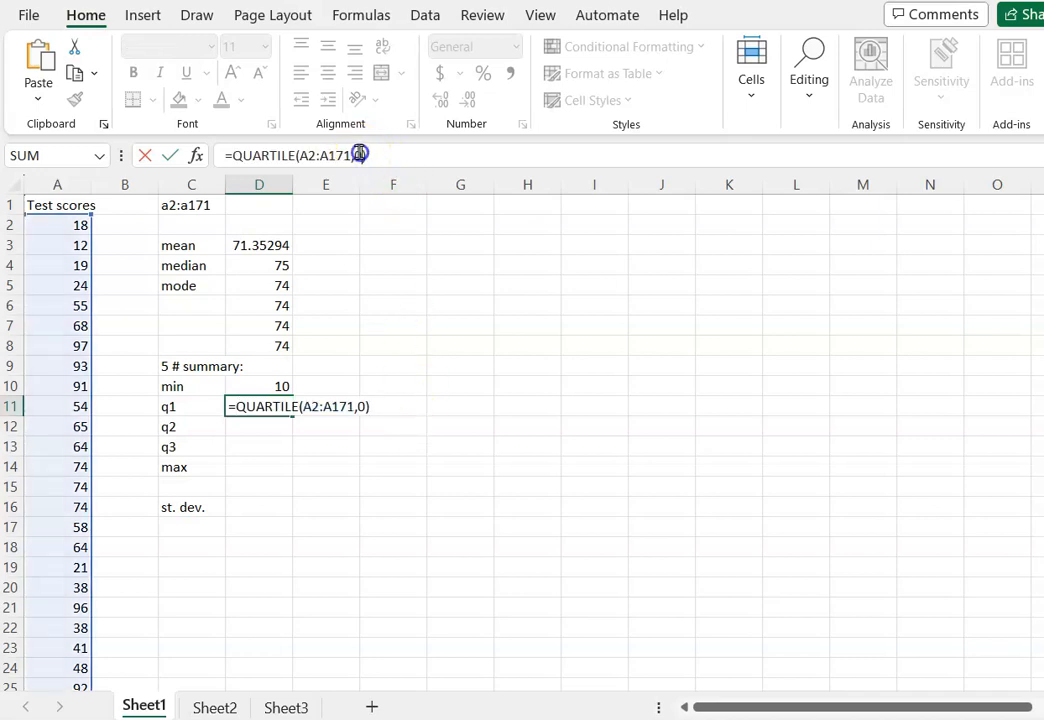
pyautogui.click(357, 155)
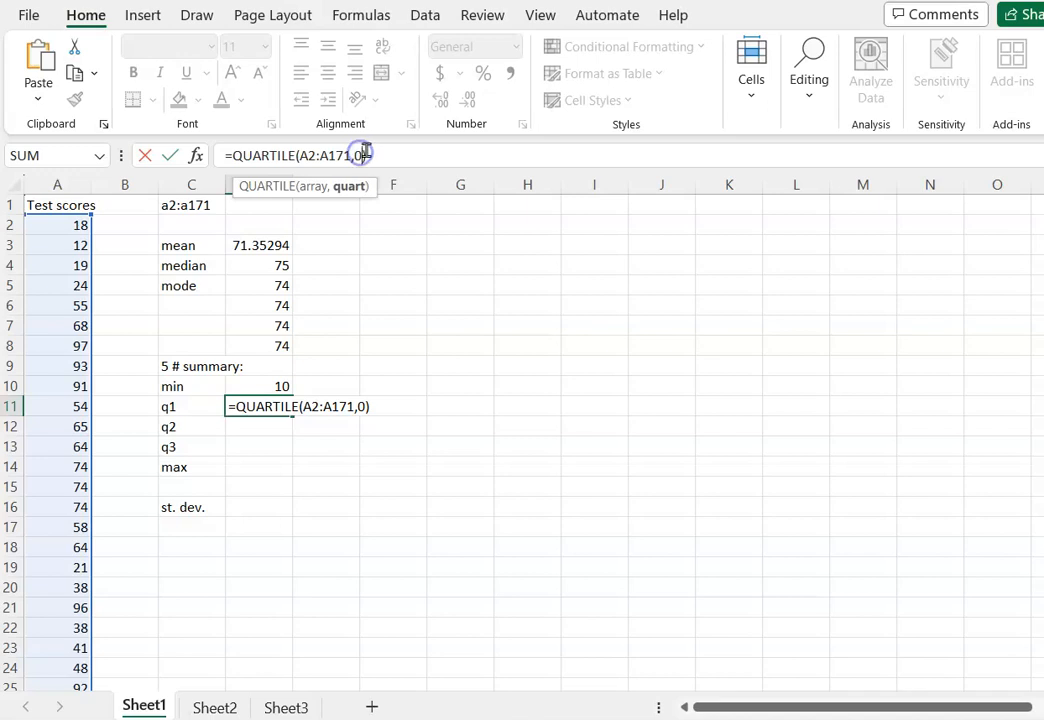
pyautogui.press('BackSpace')
pyautogui.write('1')
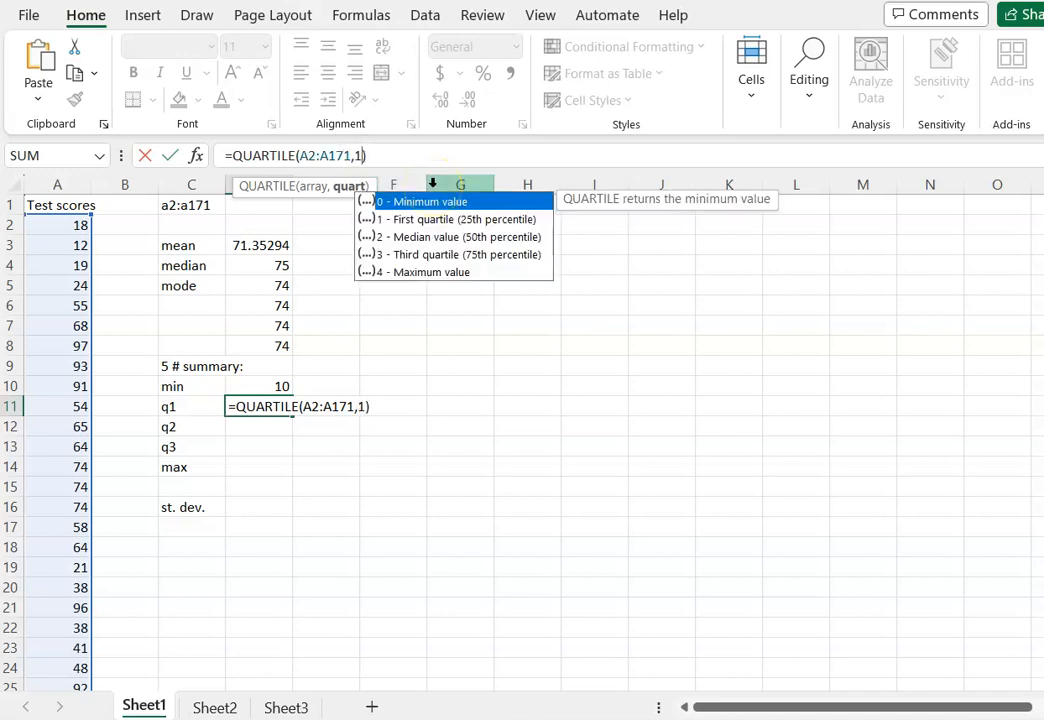
pyautogui.press('Return')
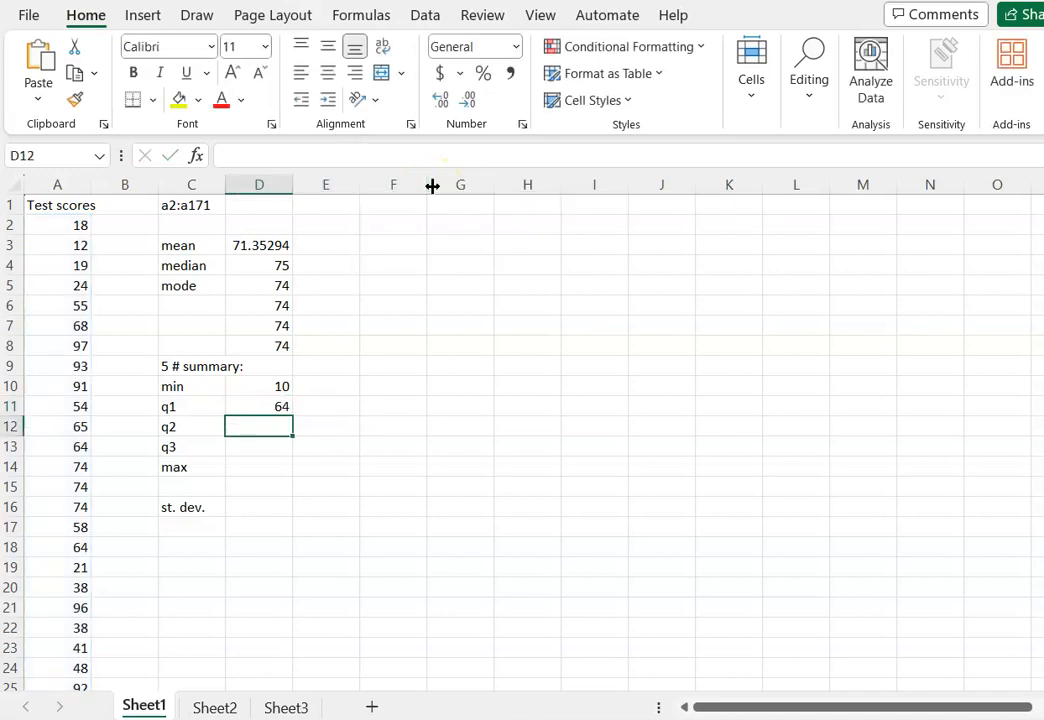
# Calculate q2 in D12 by reusing the copied formula with quartile argument 2.
pyautogui.write('=')
pyautogui.hotkey('ctrl', 'v')
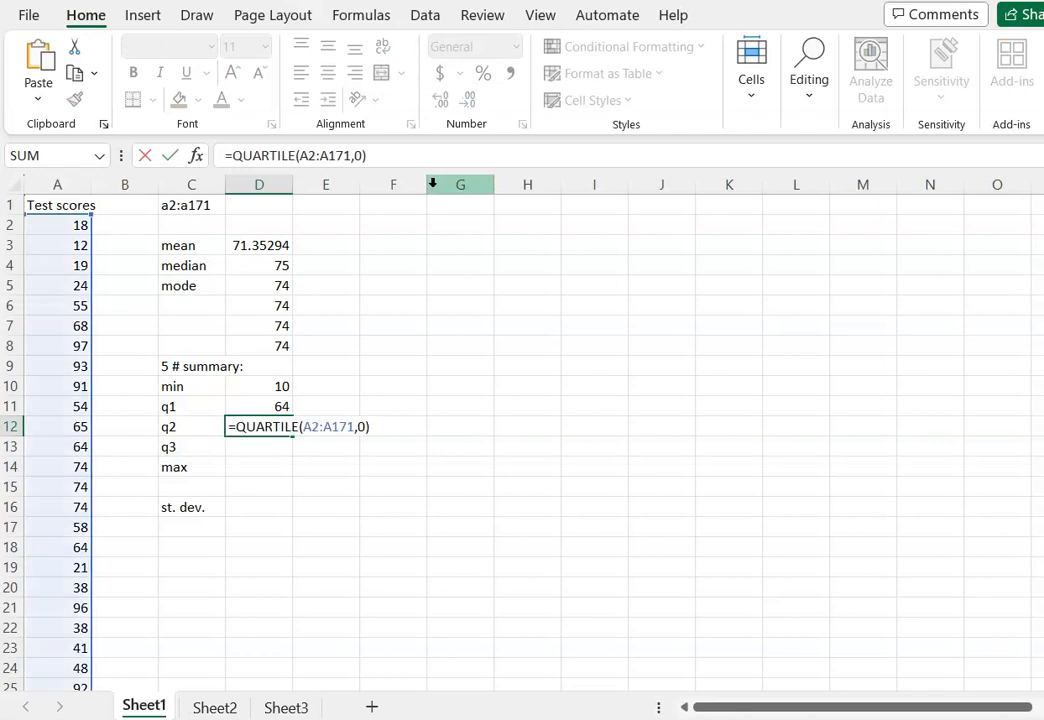
pyautogui.click(361, 155)
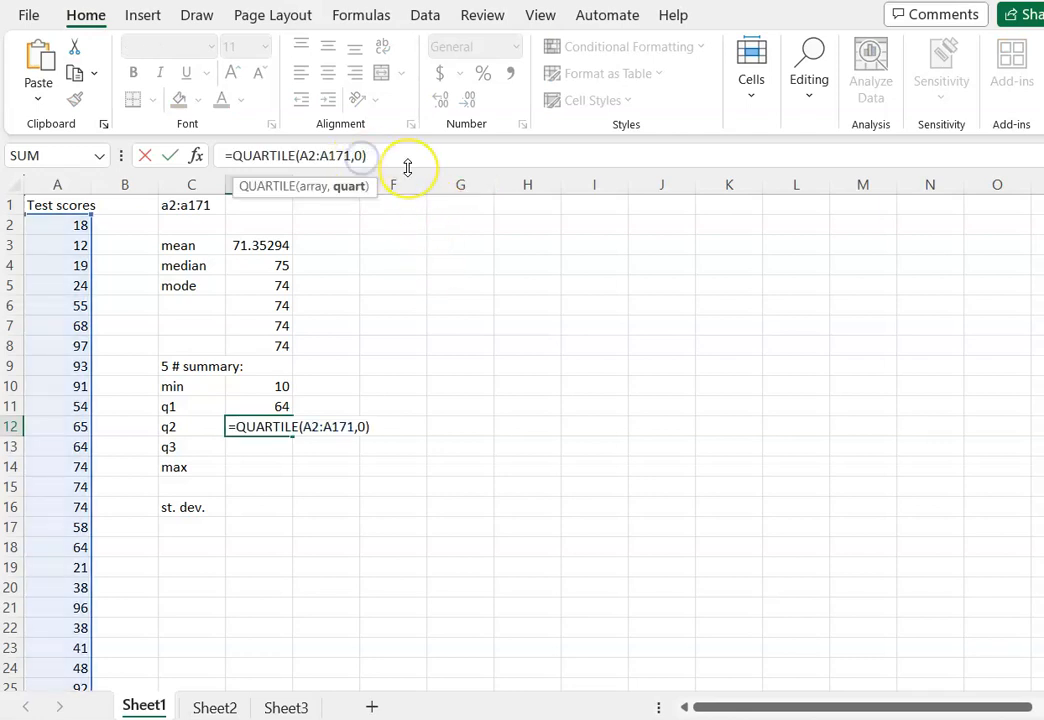
pyautogui.press('BackSpace')
pyautogui.write('2')
pyautogui.press('Return')
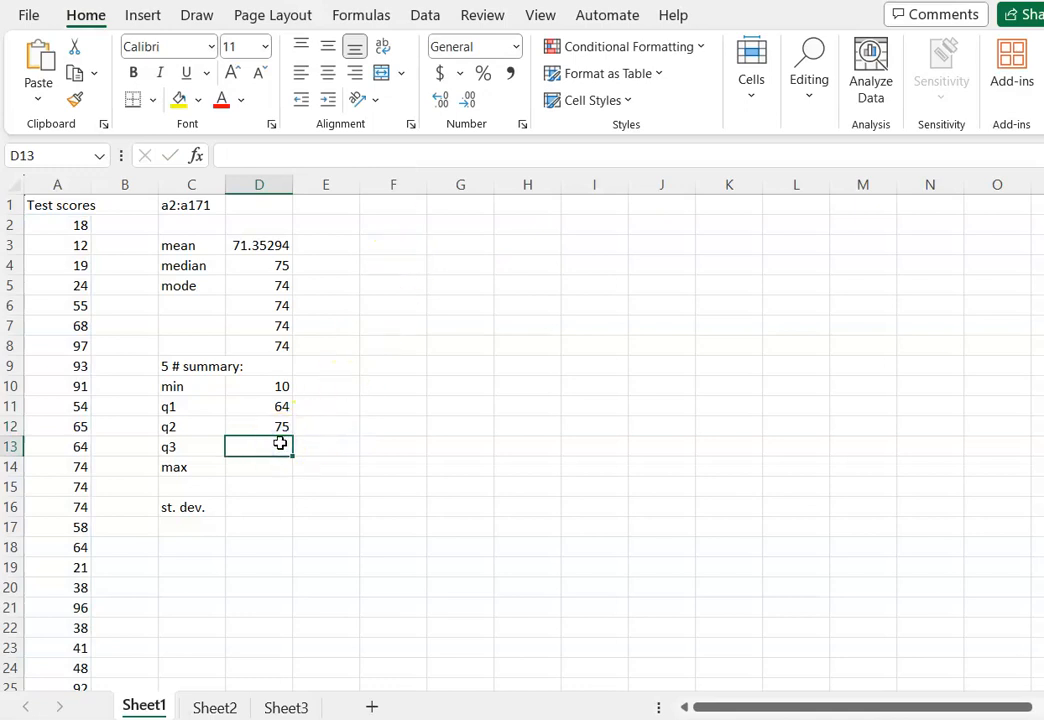
# Calculate q3 in D13 by reusing the copied formula with quartile argument 3, giving =QUARTILE(A2:A171,3).
pyautogui.write('=')
pyautogui.hotkey('ctrl', 'v')
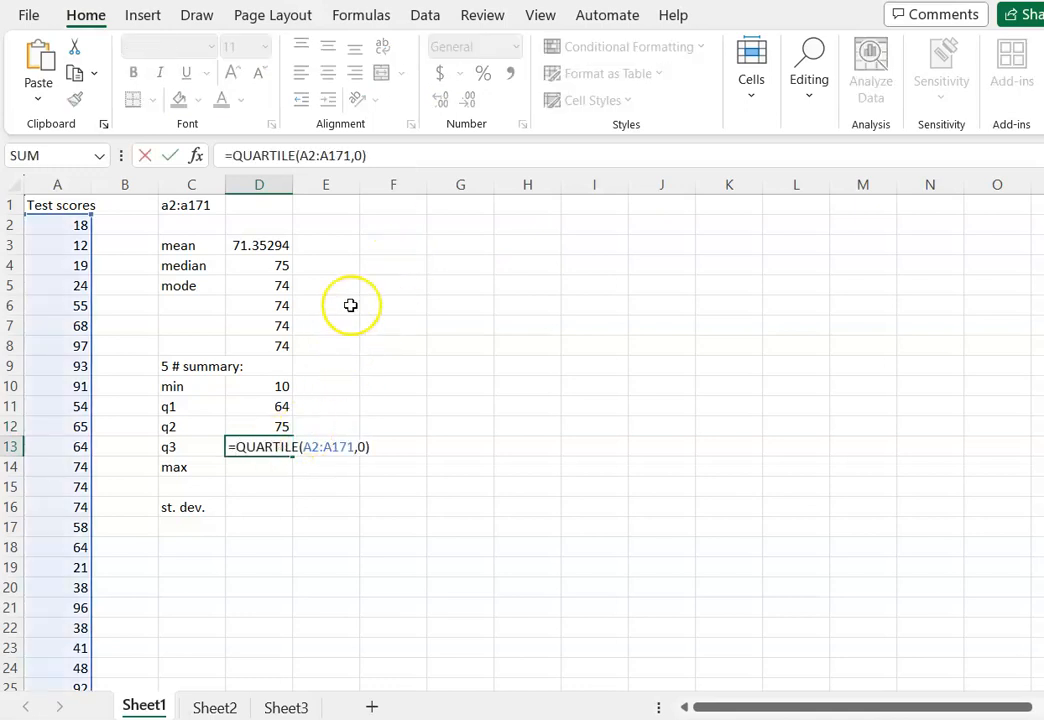
pyautogui.click(358, 156)
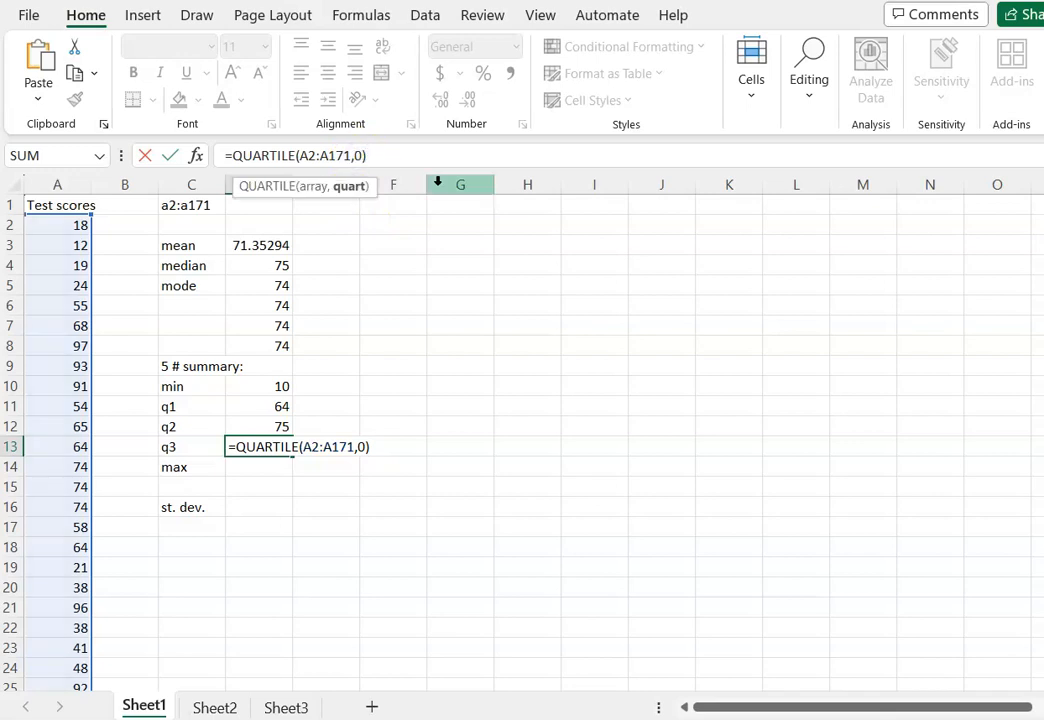
pyautogui.press('BackSpace')
pyautogui.write('3')
pyautogui.press('Return')
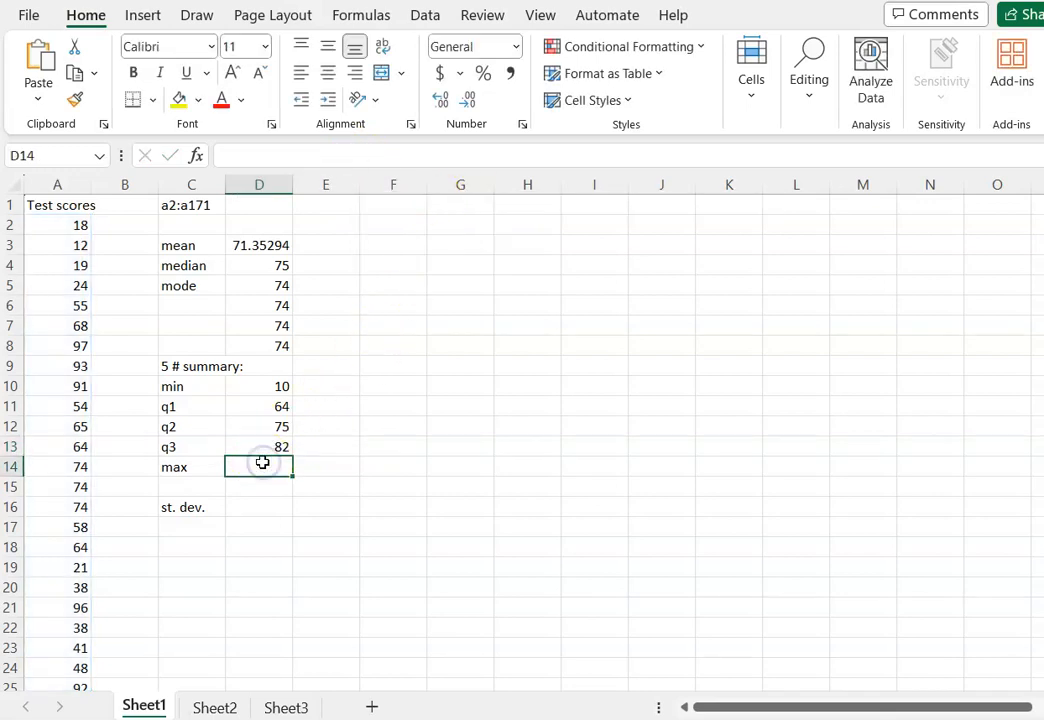
# Calculate the maximum in D14 by reusing the copied formula with quartile argument 4, giving =QUARTILE(A2:A171,4).
pyautogui.write('=')
pyautogui.hotkey('ctrl', 'v')
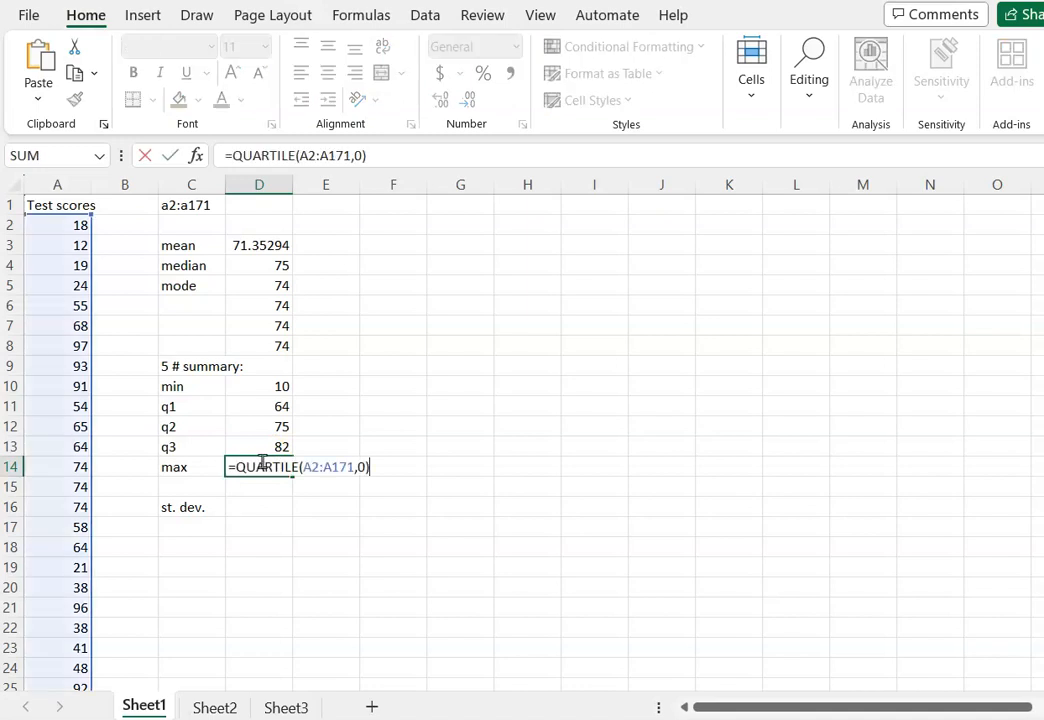
pyautogui.doubleClick(360, 155)
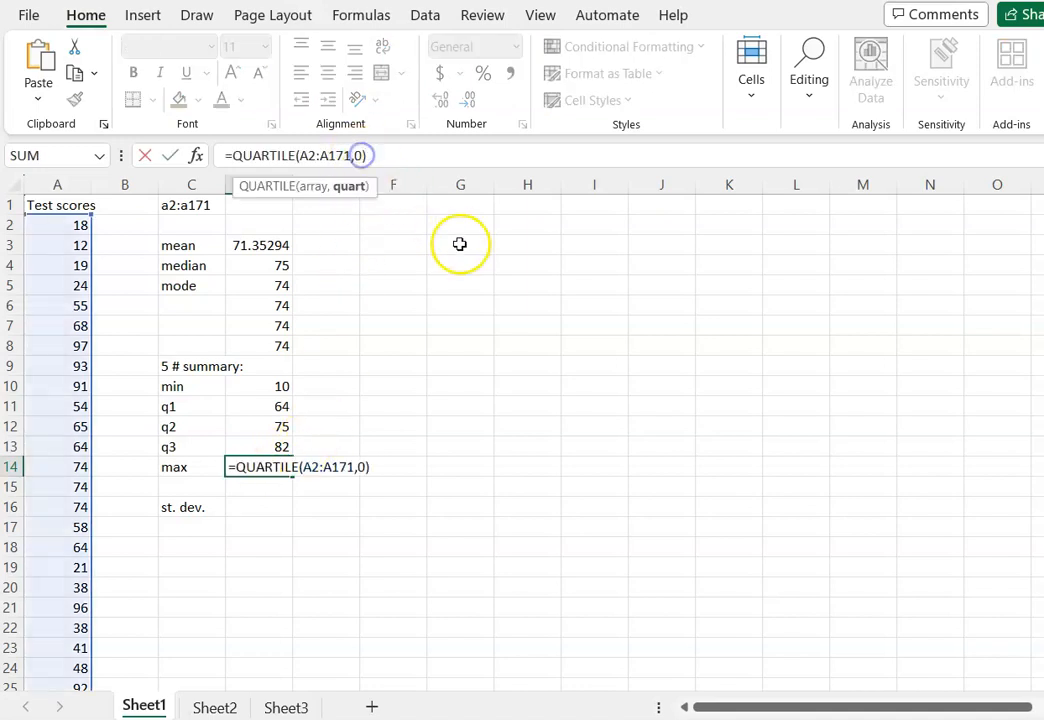
pyautogui.write('4')
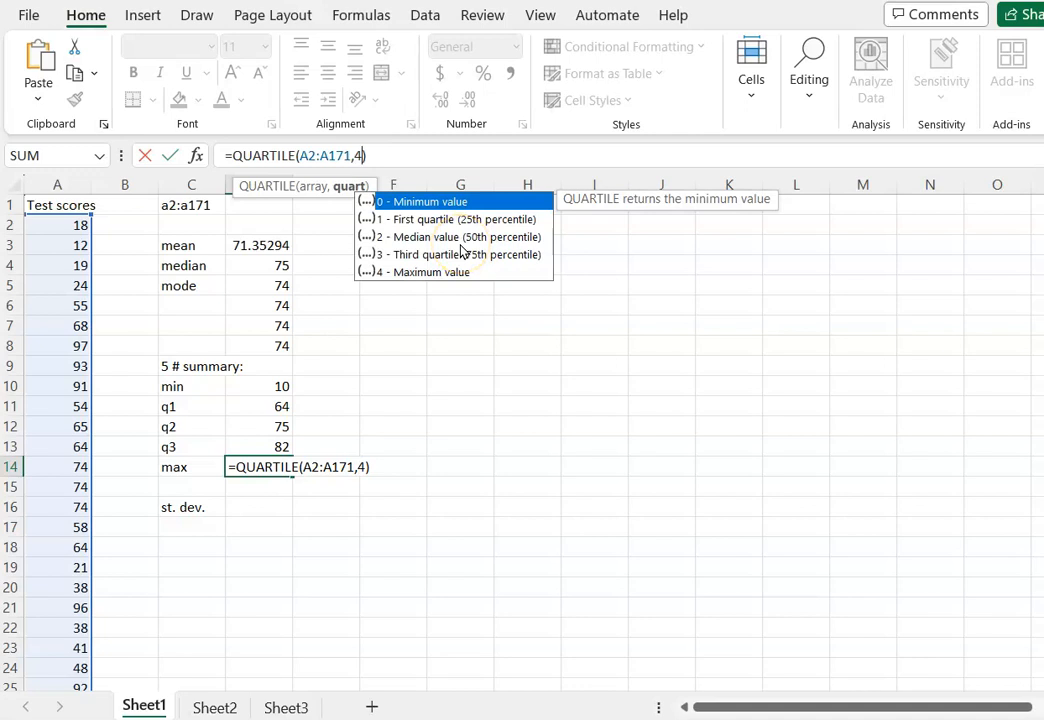
pyautogui.press('Return')
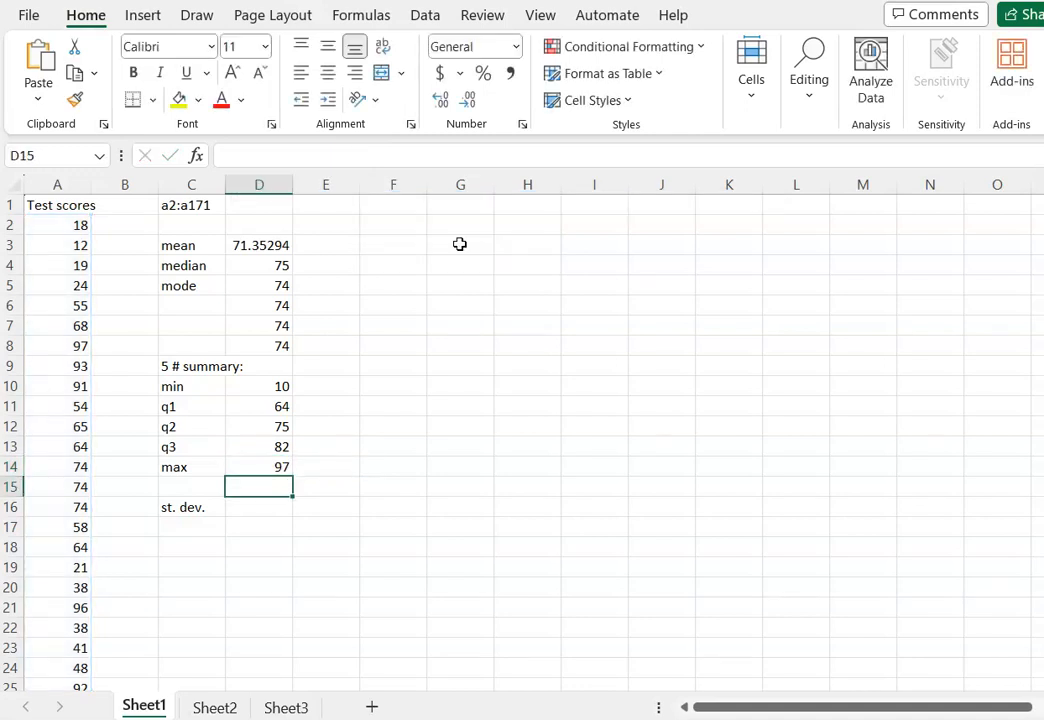
# Calculate the sample standard deviation of the test scores in D16 with =stdev.s(a2:a171).
pyautogui.click(272, 509)
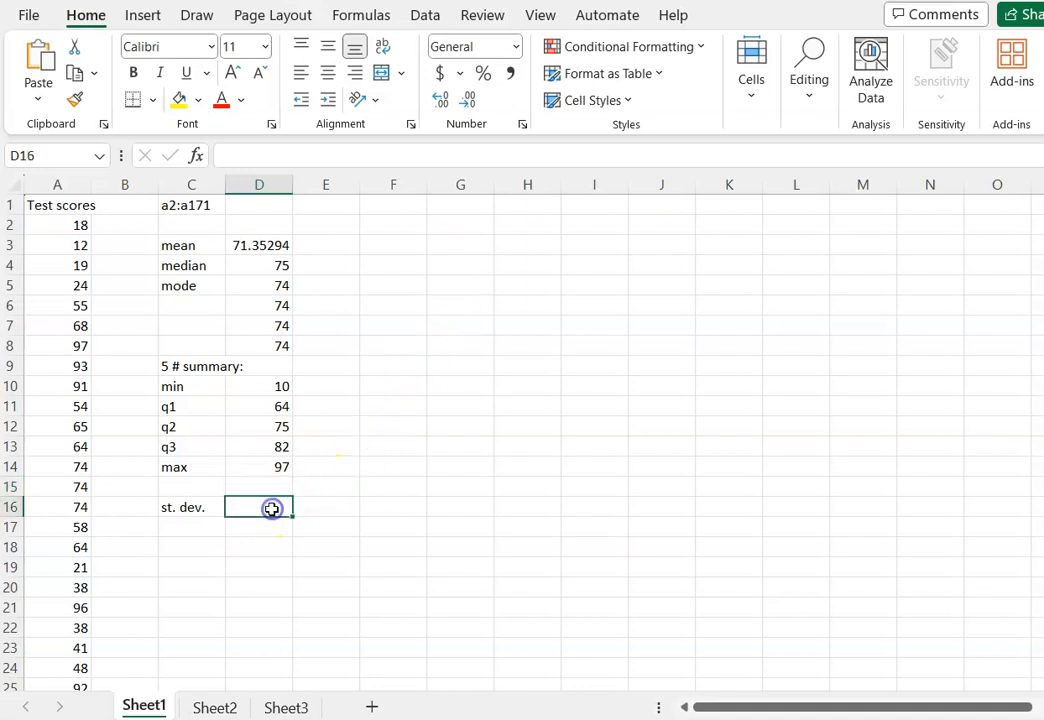
pyautogui.write('=')
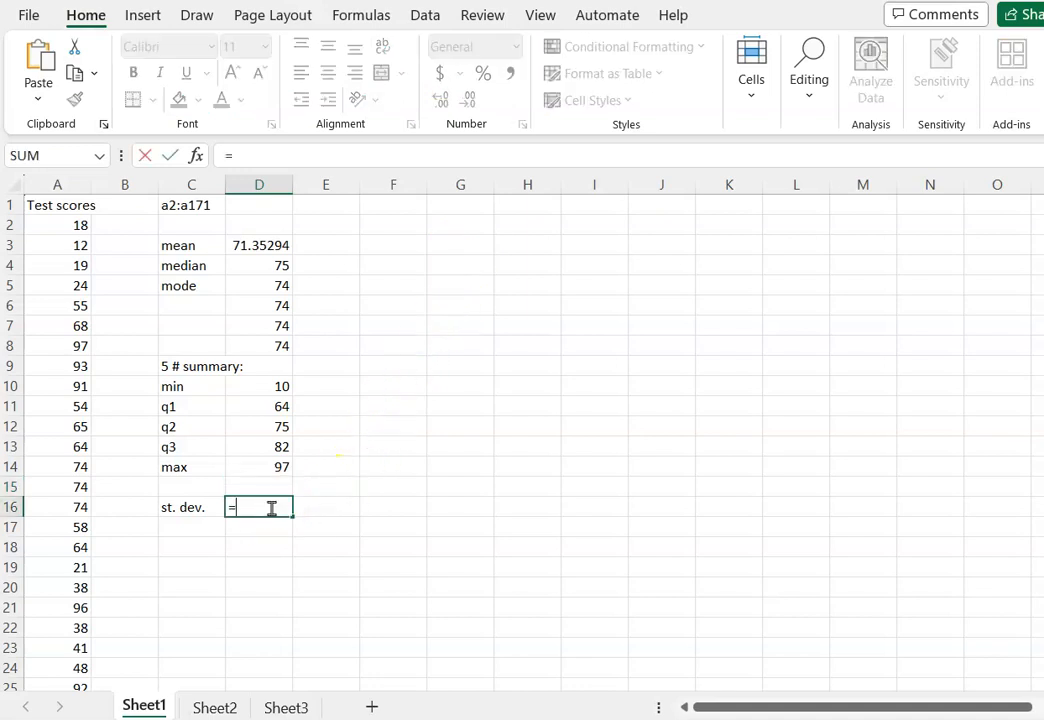
pyautogui.write('stde')
pyautogui.press('BackSpace')
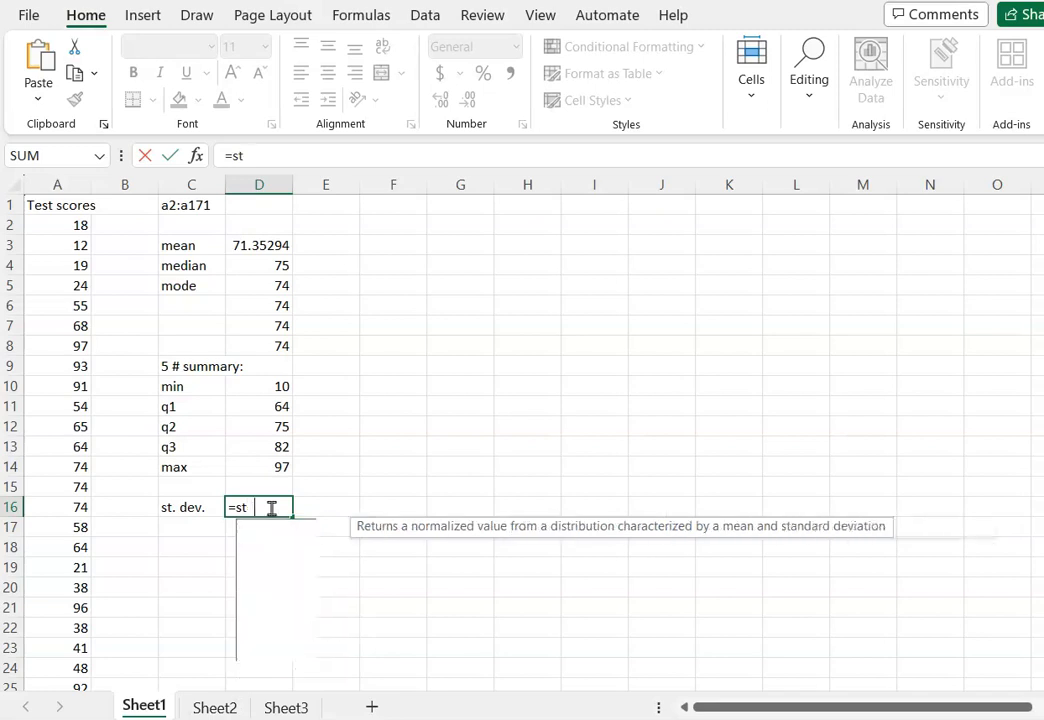
pyautogui.write('dev')
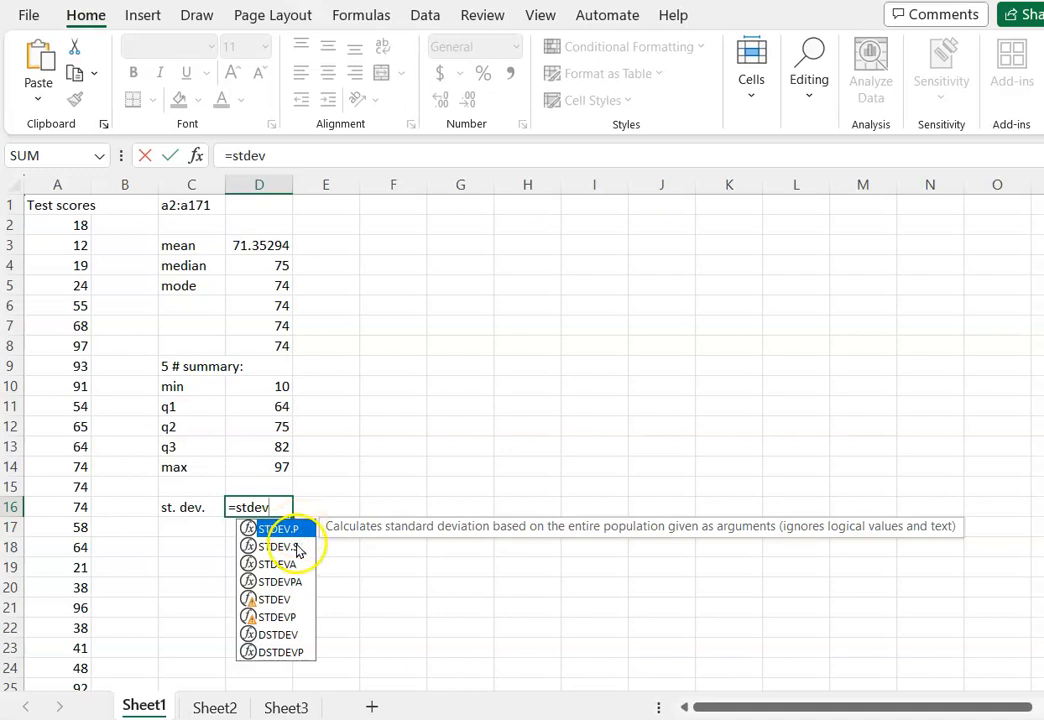
pyautogui.click(300, 548)
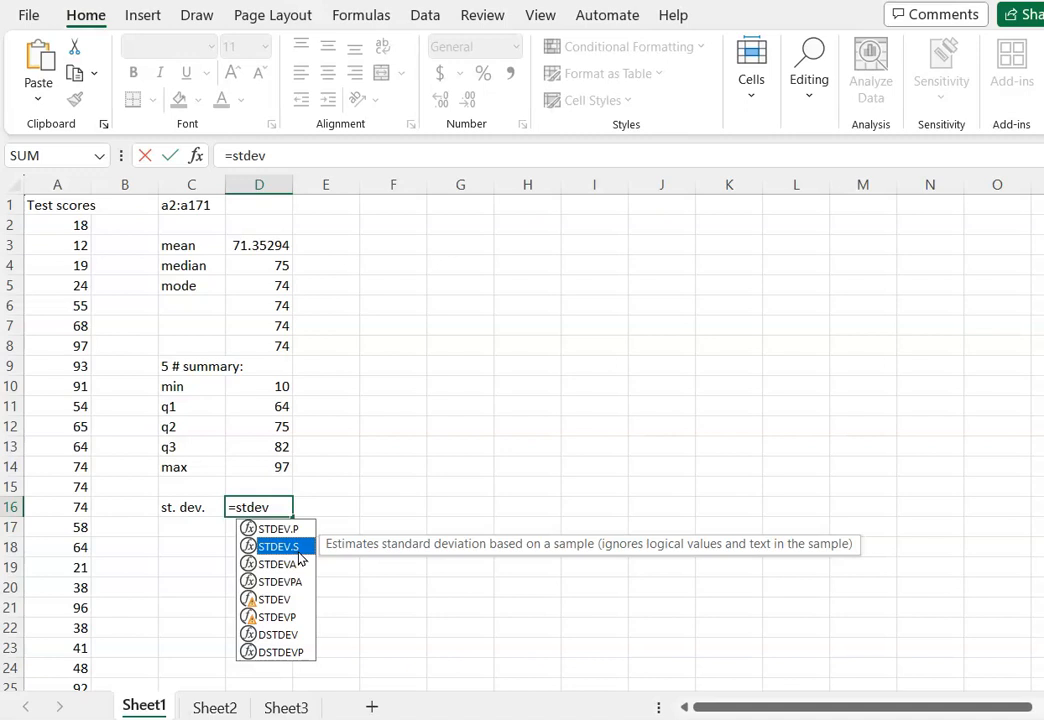
pyautogui.write('.s(')
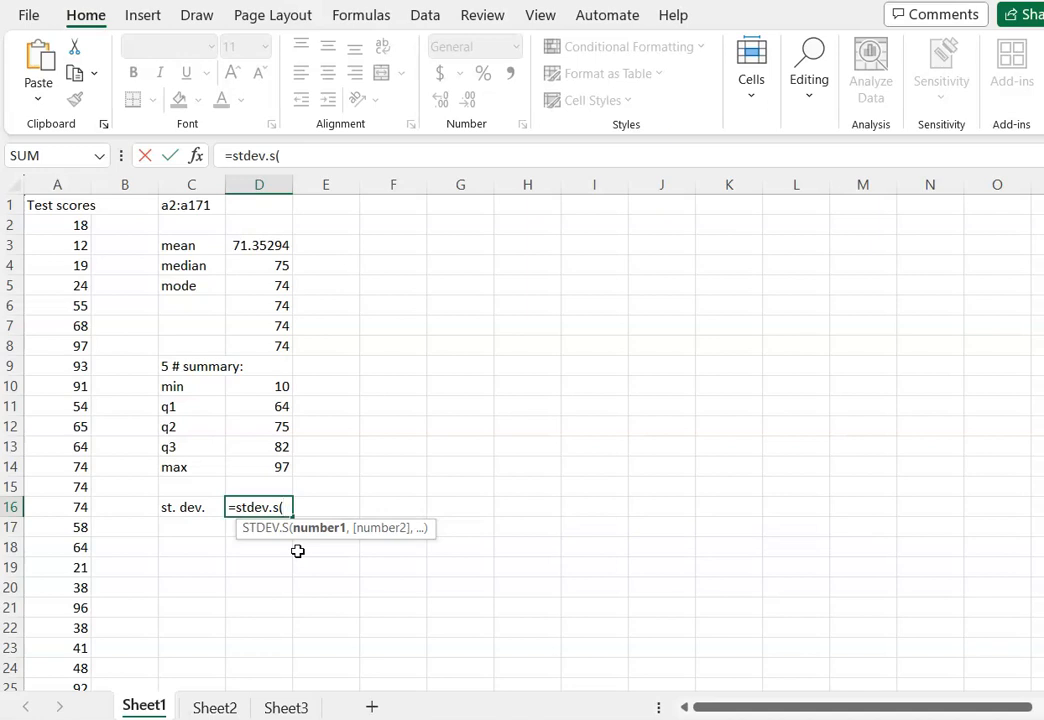
pyautogui.write('a2:a171)')
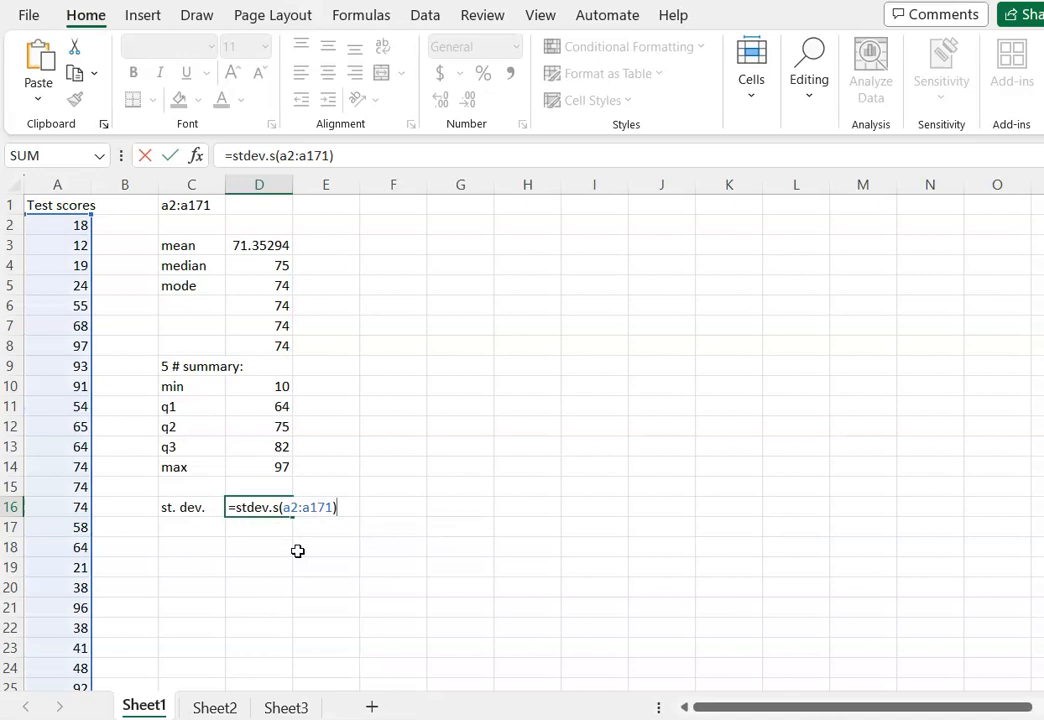
pyautogui.press('Return')
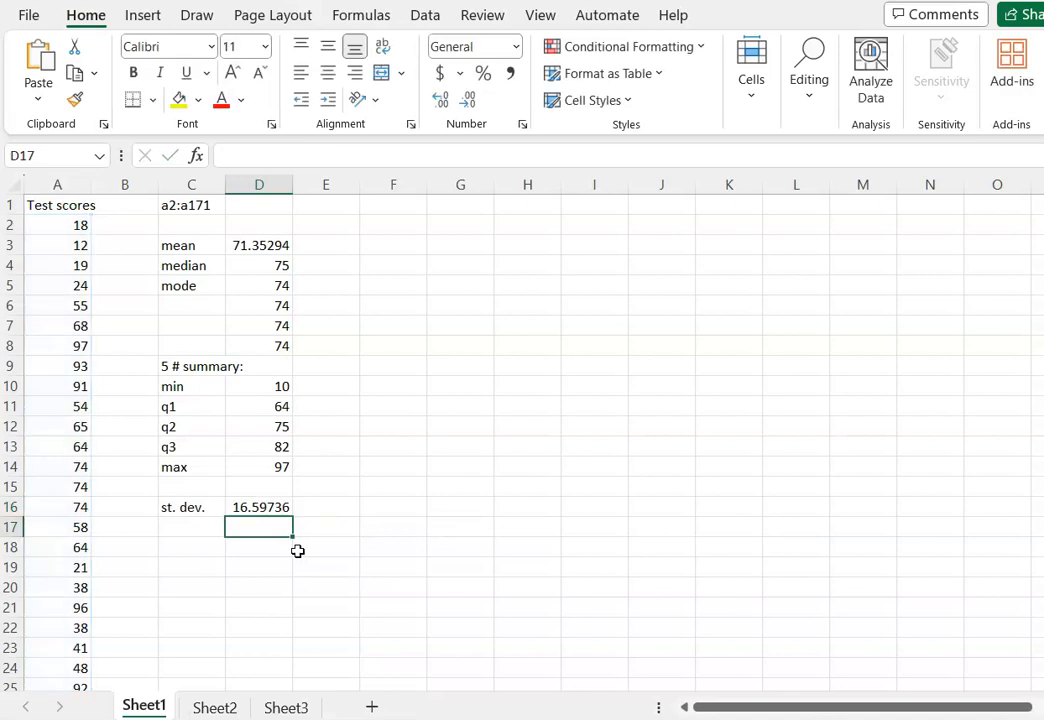
# Enter the label "upper fence = q1 - 1.5(IQR)" in F3.
pyautogui.click(411, 248)
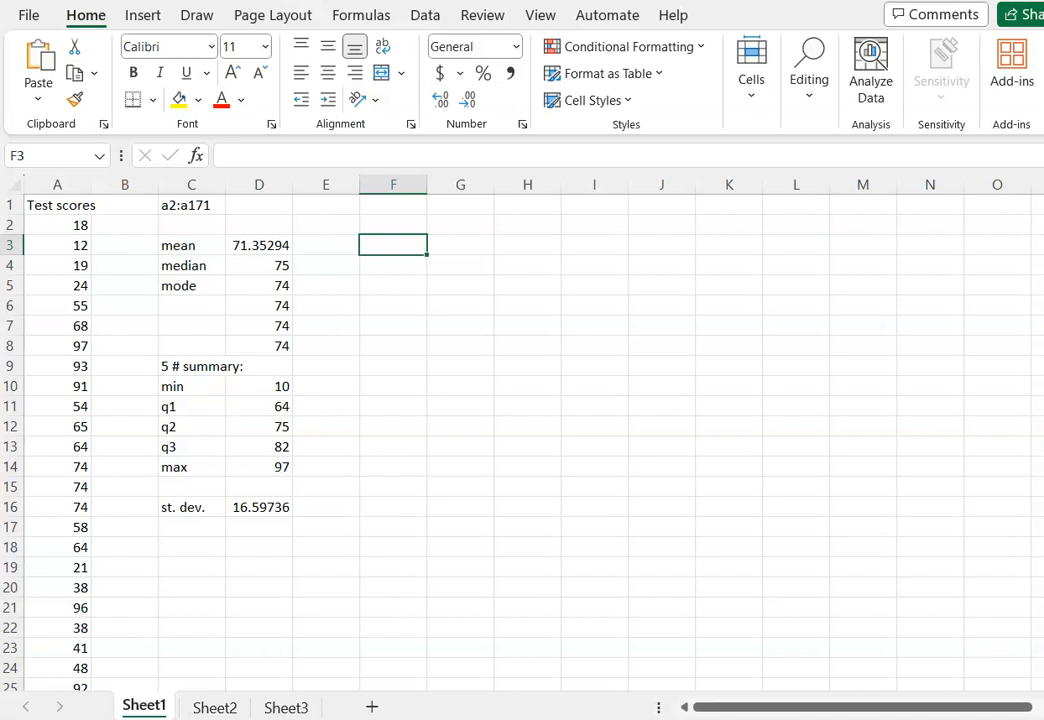
pyautogui.write('upper fence = q1')
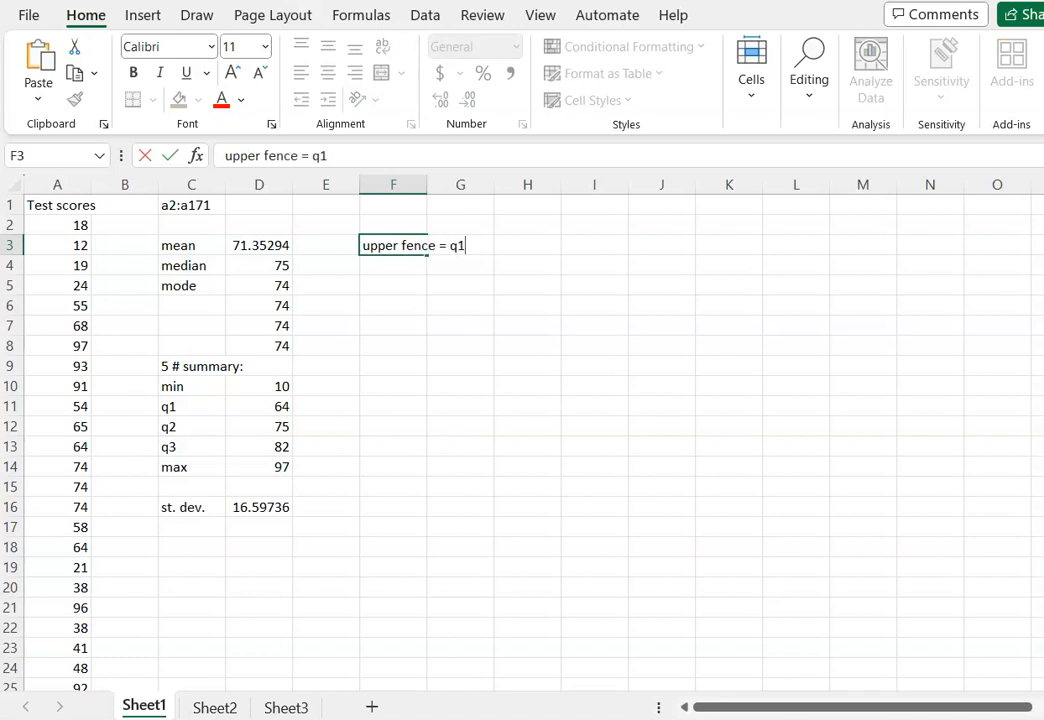
pyautogui.write(' - 1.5(IQR)')
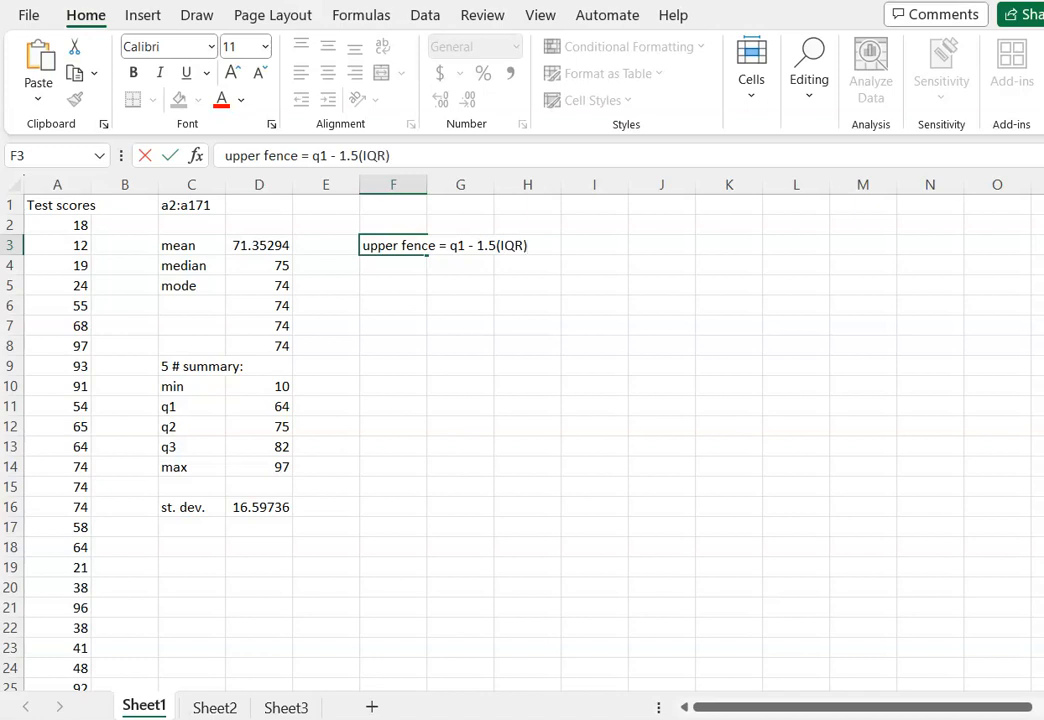
pyautogui.press('Return')
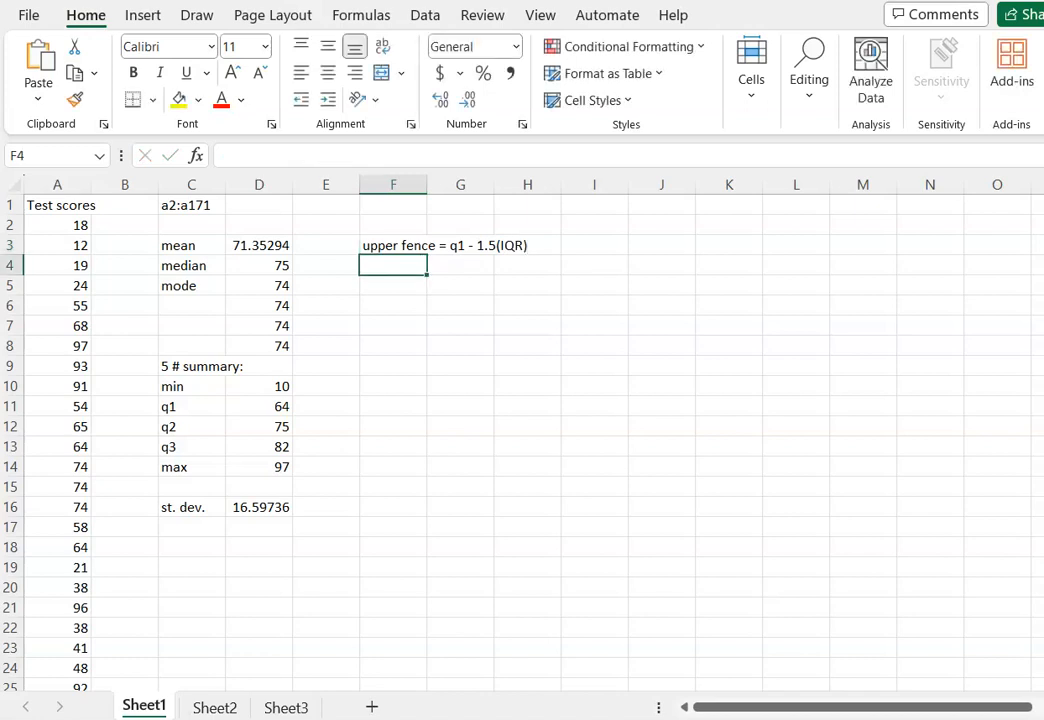
# Calculate the fence below q1 in F4 with =D11-1.5*(D13-D11), referencing the q1 and q3 cells.
pyautogui.write('=')
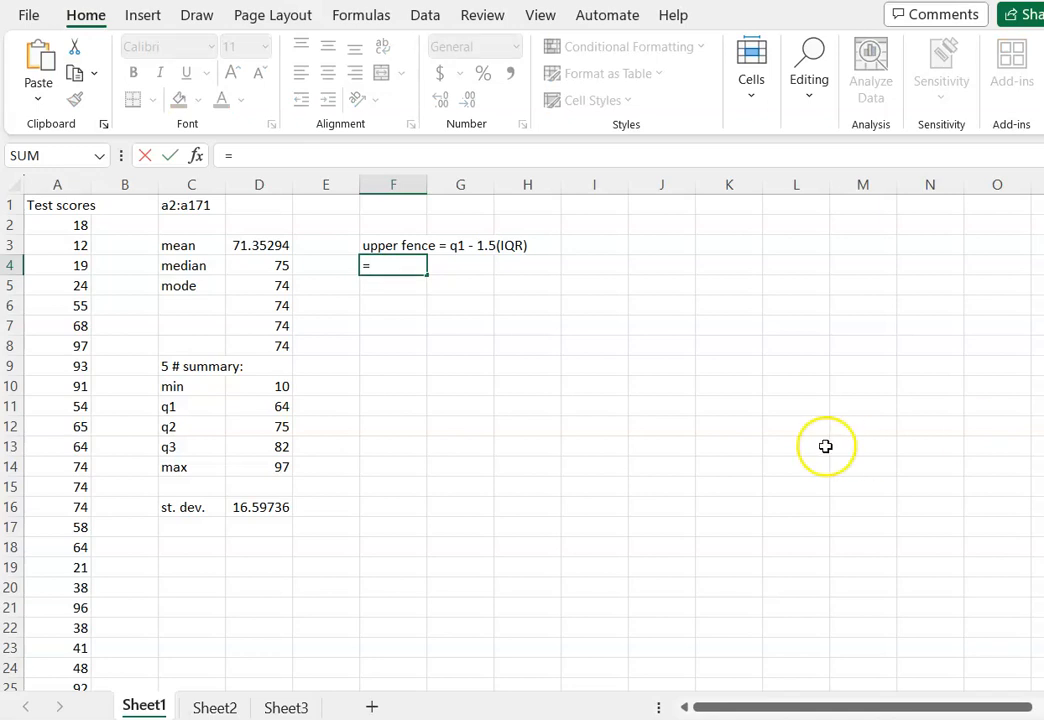
pyautogui.click(276, 408)
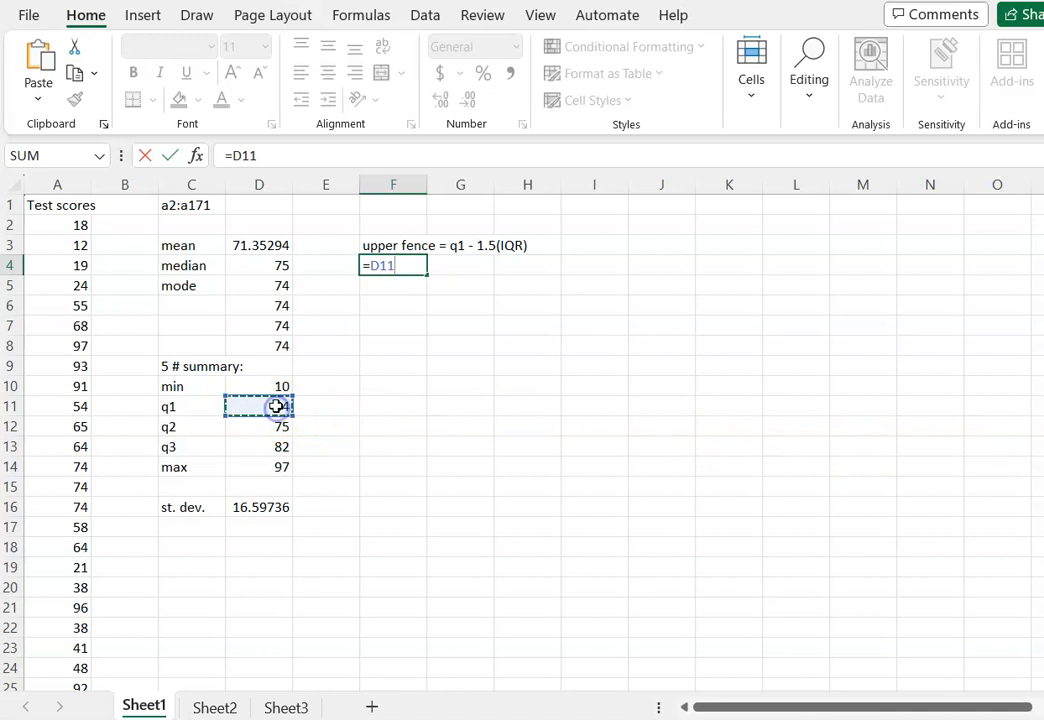
pyautogui.write('-1.5*(')
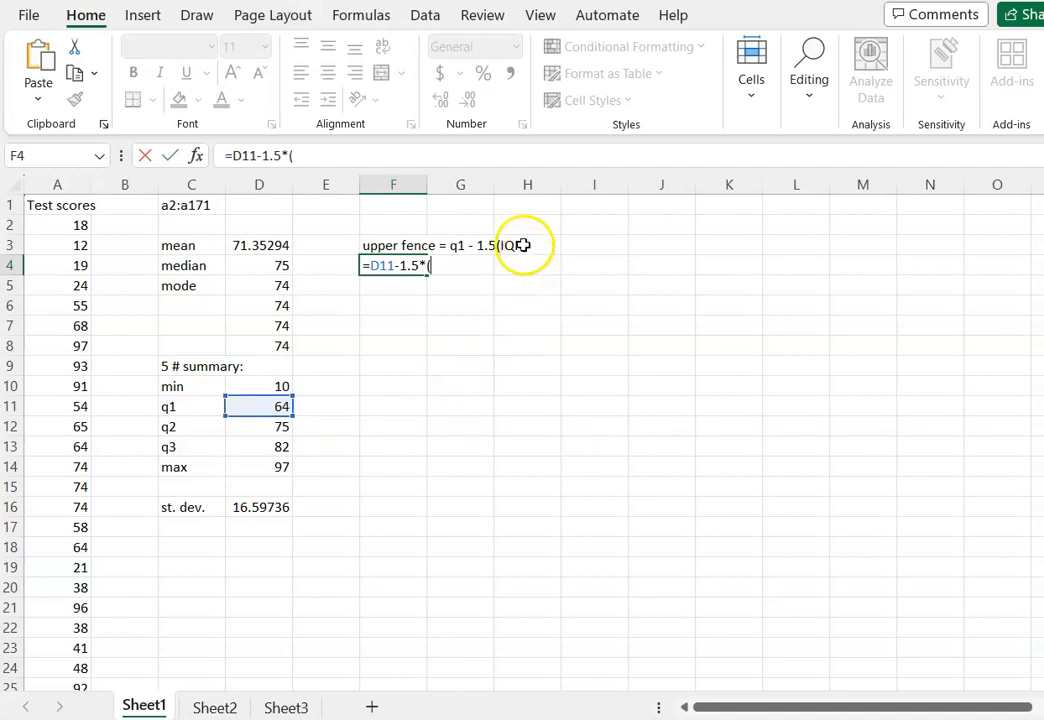
pyautogui.click(256, 447)
pyautogui.write('-')
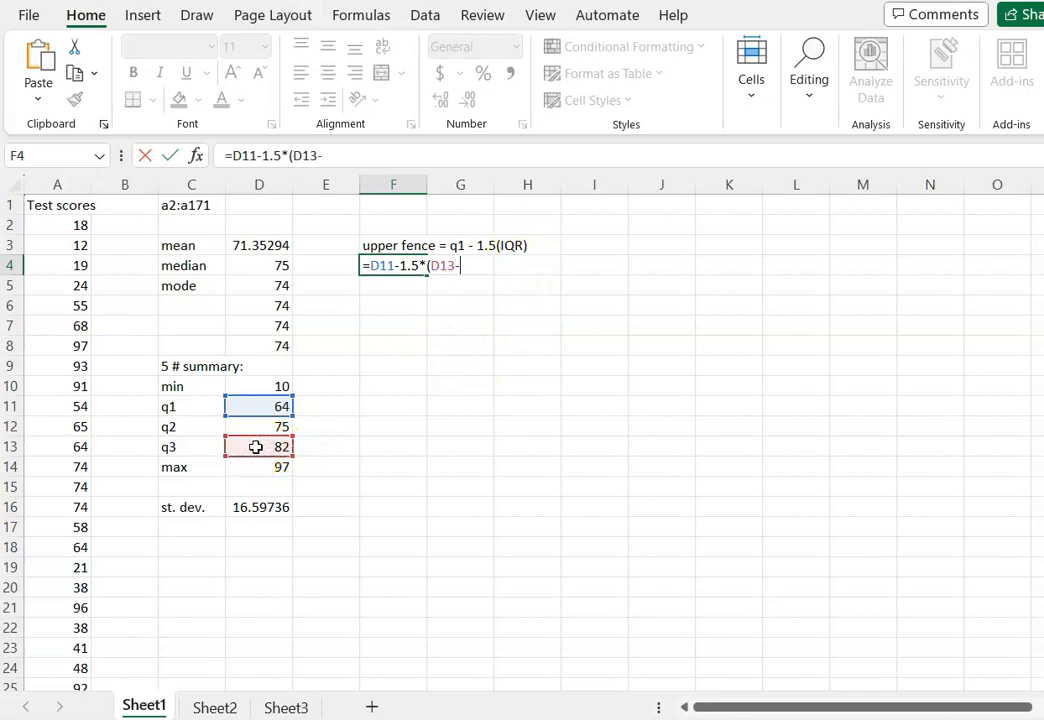
pyautogui.click(262, 410)
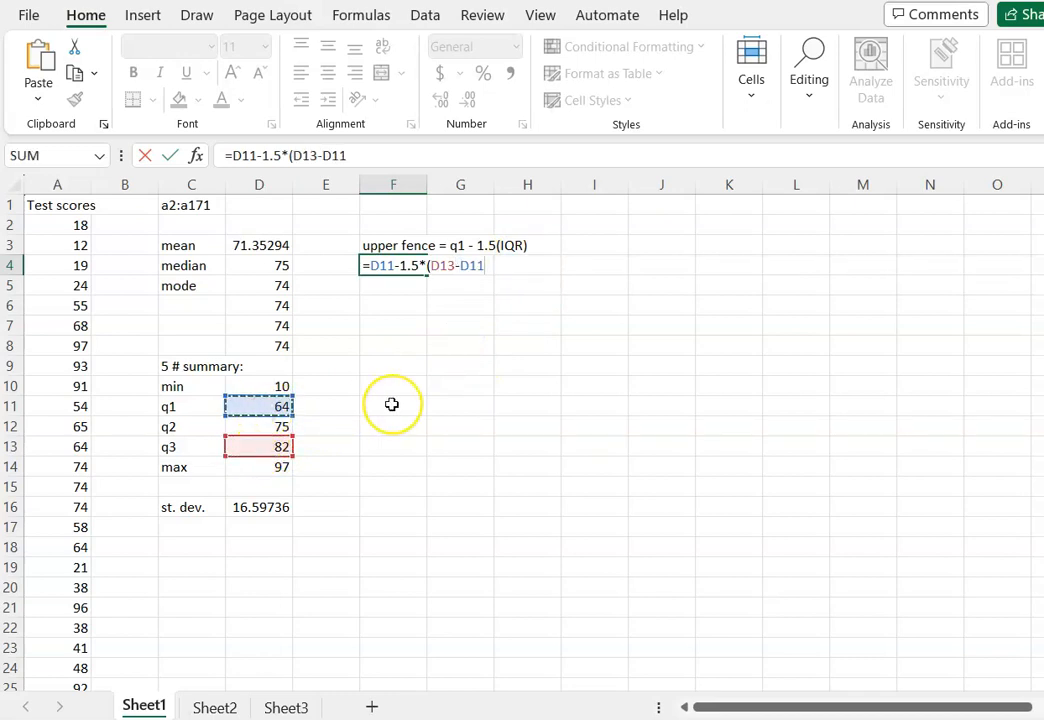
pyautogui.write(')')
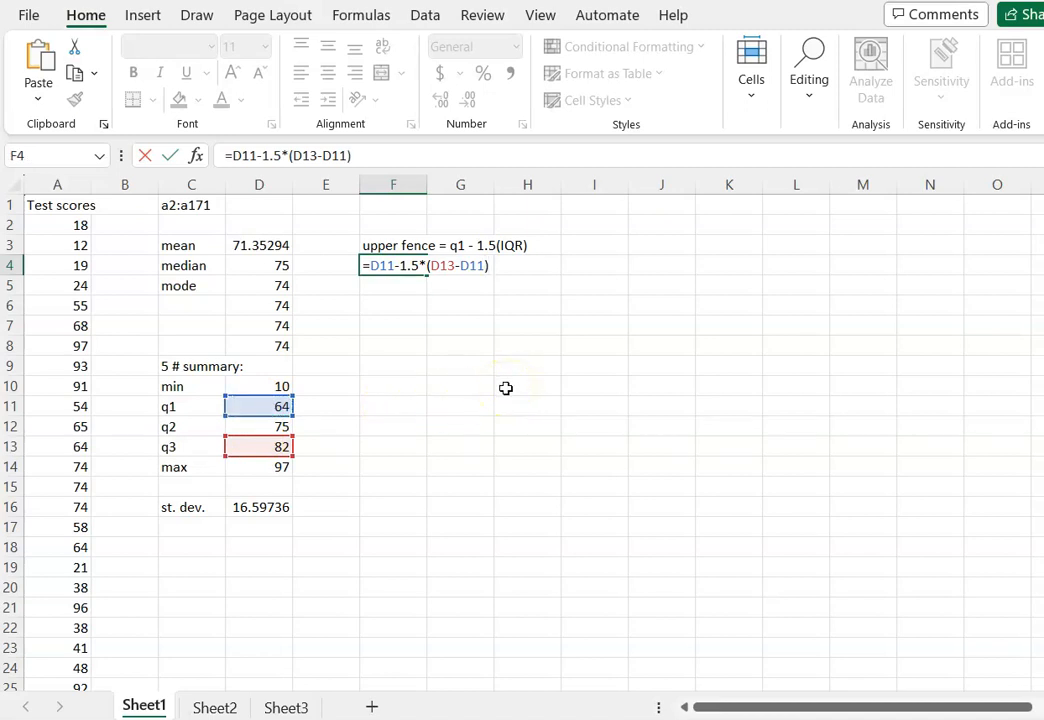
pyautogui.press('Return')
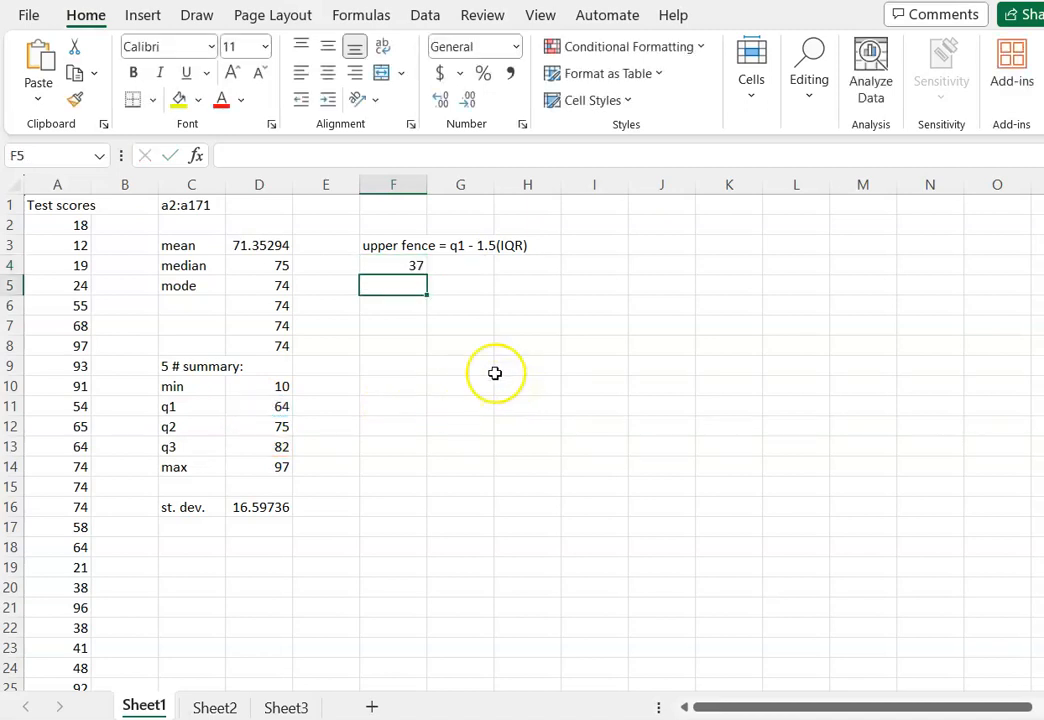
# Correct the fence label in F3 by replacing "upper" with "lower", giving "lower fence = q1 - 1.5(IQR)".
pyautogui.click(381, 240)
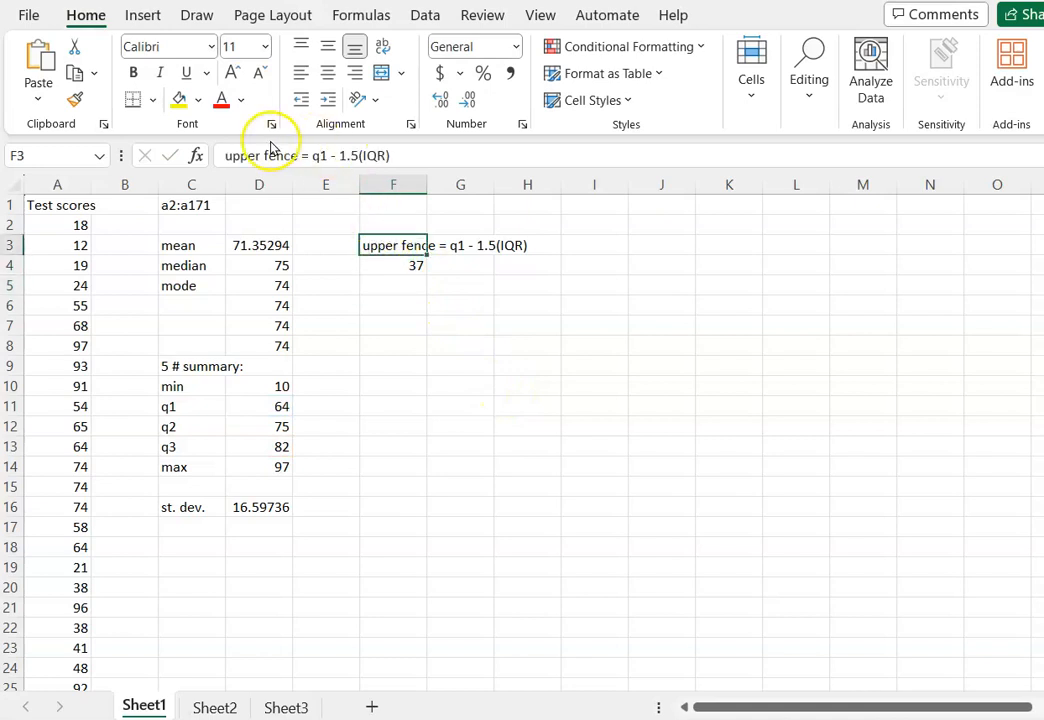
pyautogui.moveTo(256, 155); pyautogui.dragTo(220, 155)
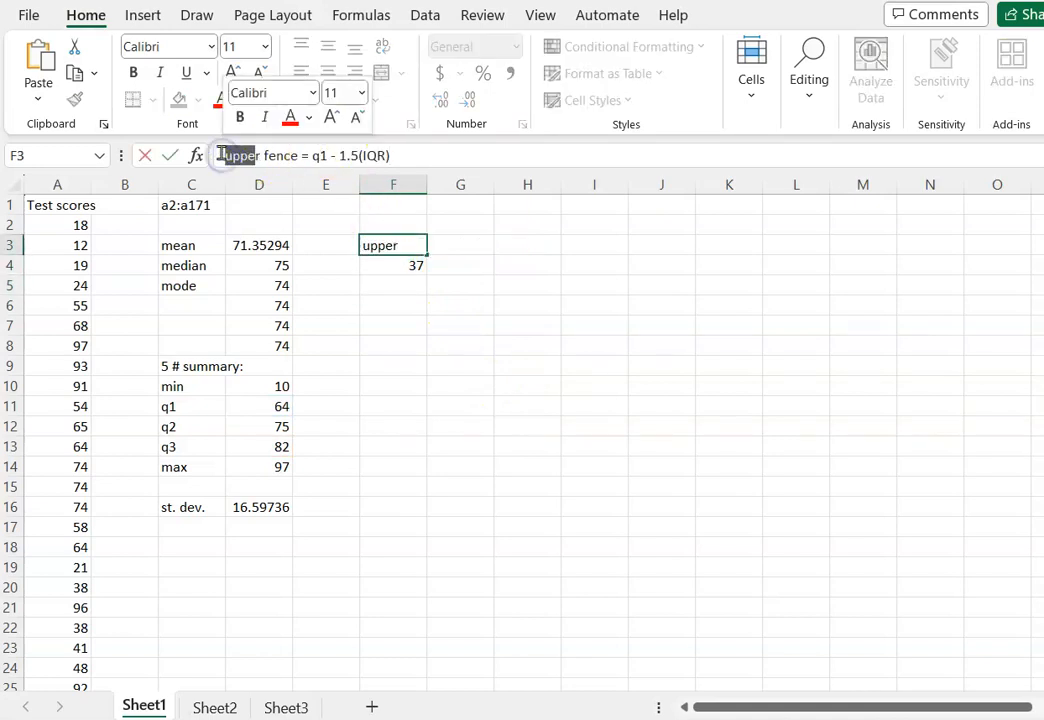
pyautogui.write('lowe')
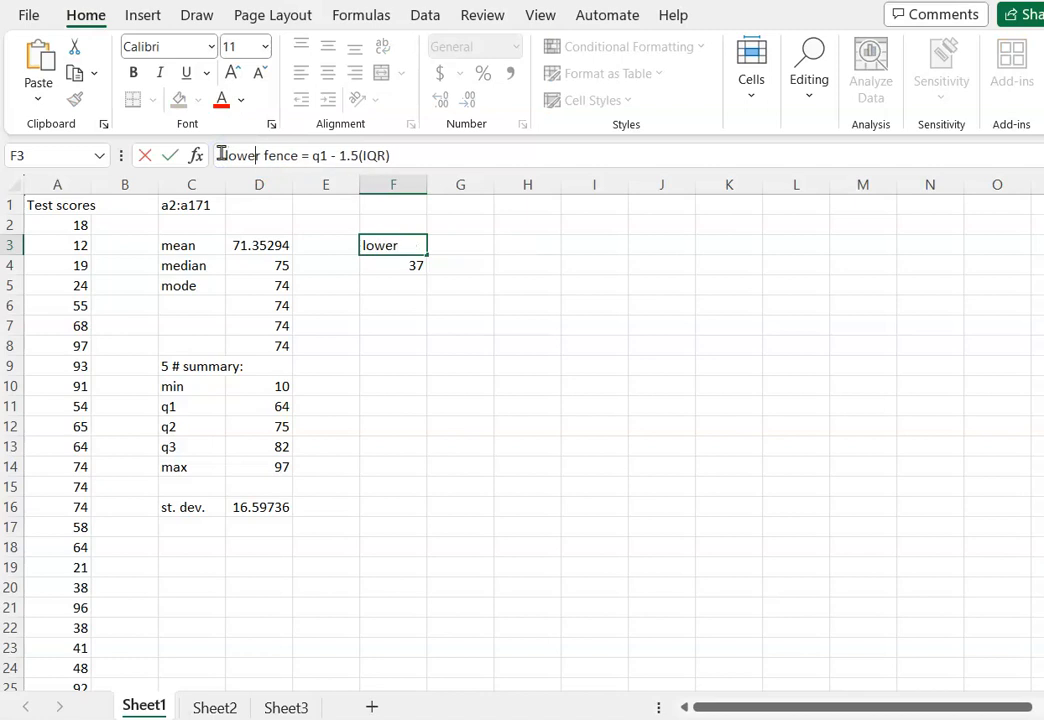
pyautogui.press('Return')
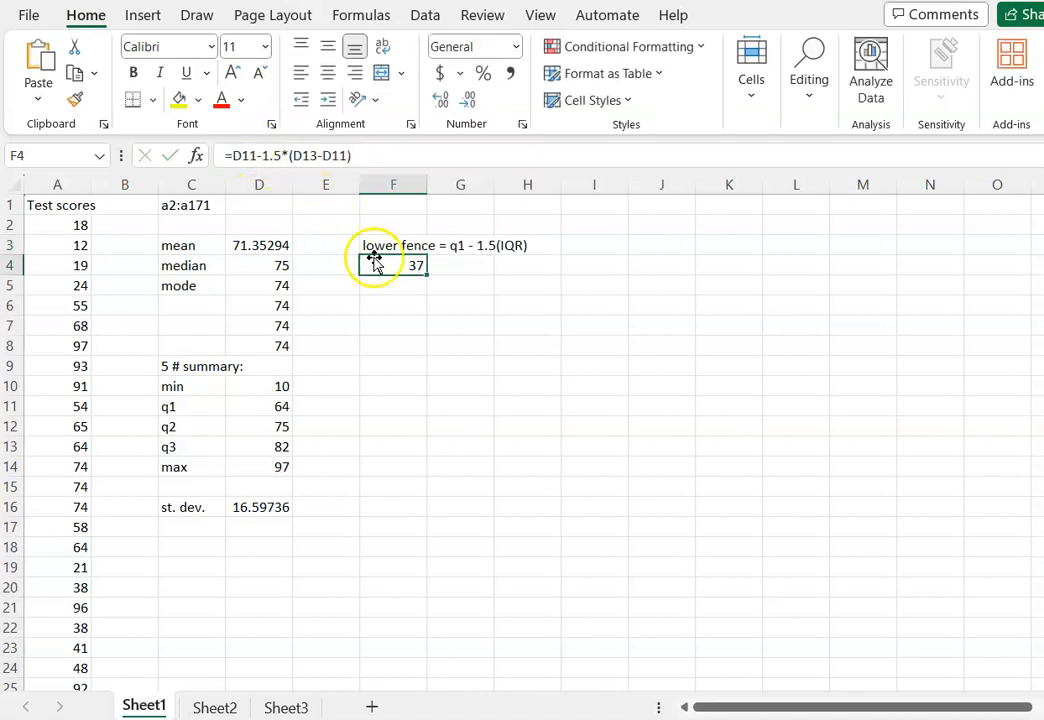
# Enter the label "upper fence = q3+1.5(IQR)" in F6.
pyautogui.click(405, 303)
pyautogui.write('up')
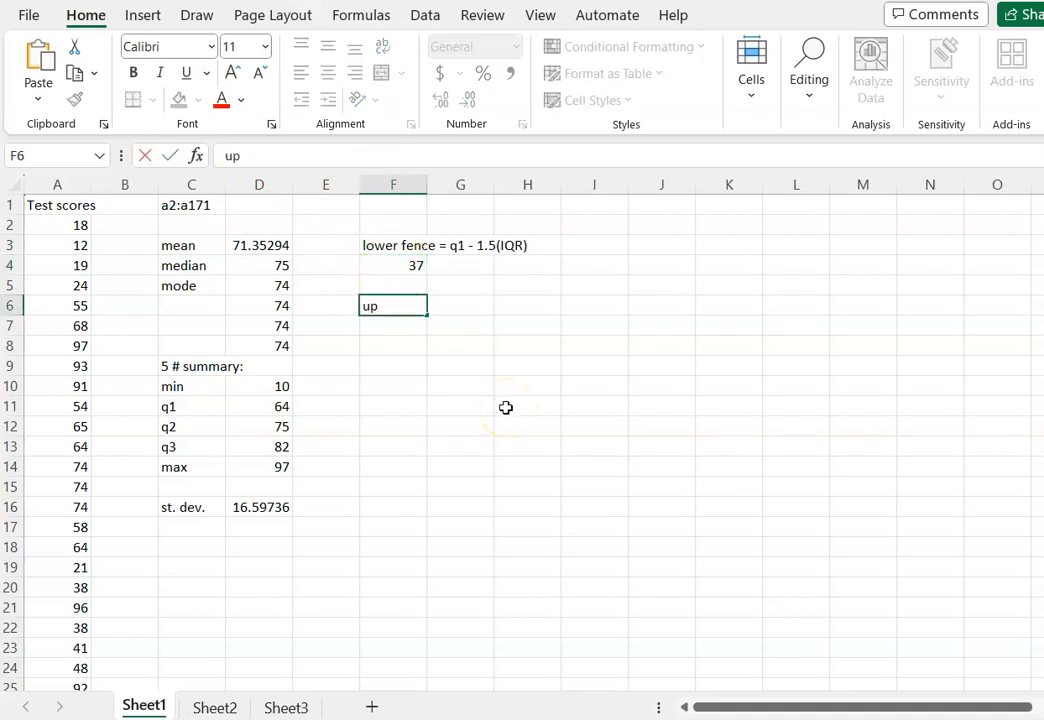
pyautogui.write('per fence')
pyautogui.press('Return')
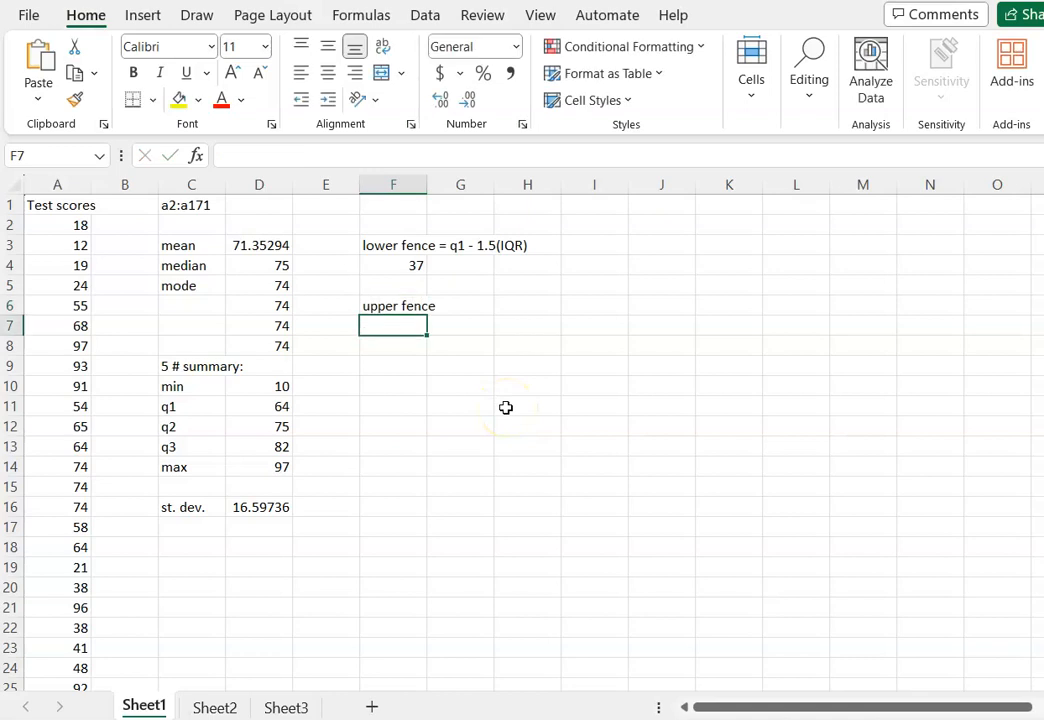
pyautogui.press('Up')
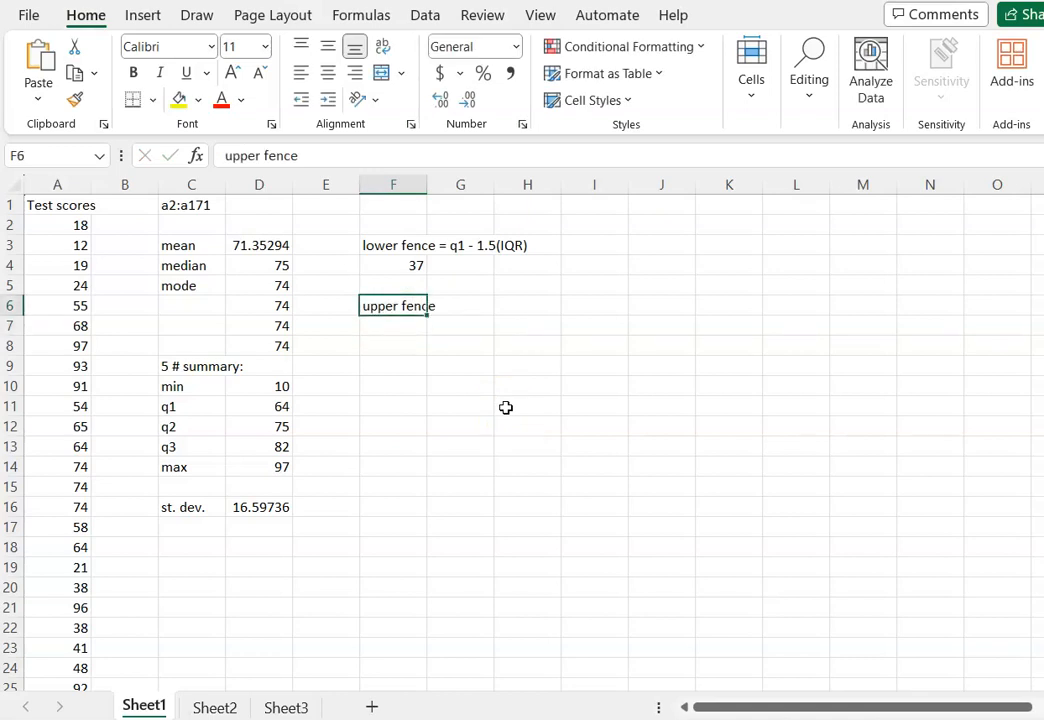
pyautogui.click(385, 156)
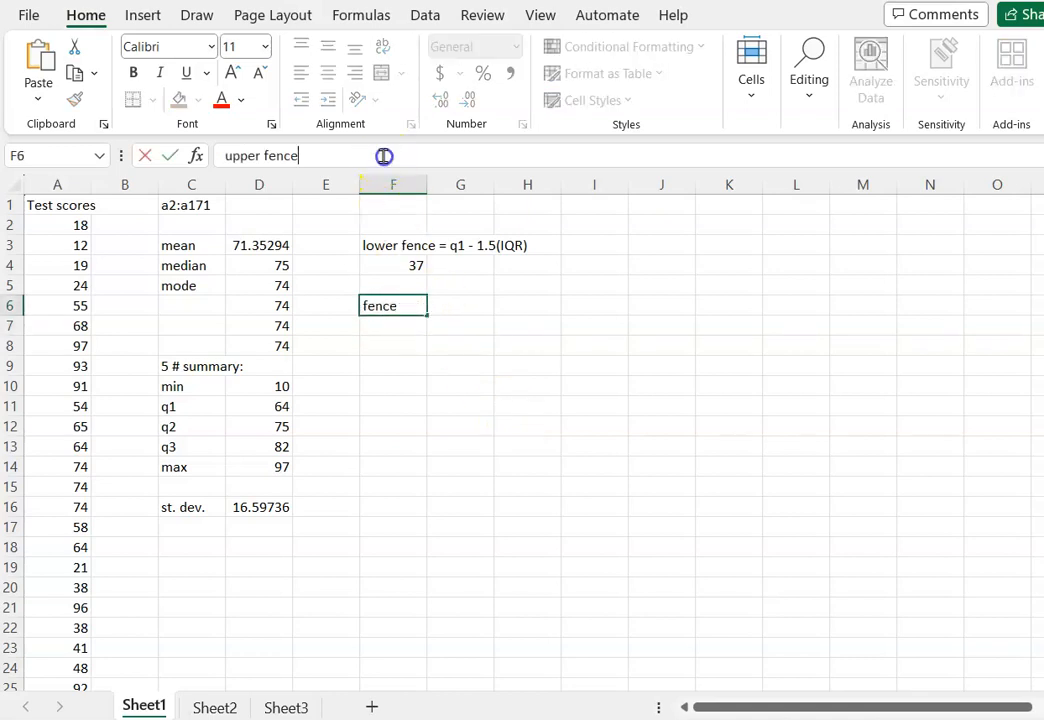
pyautogui.write('= q3+1.5(IQR)')
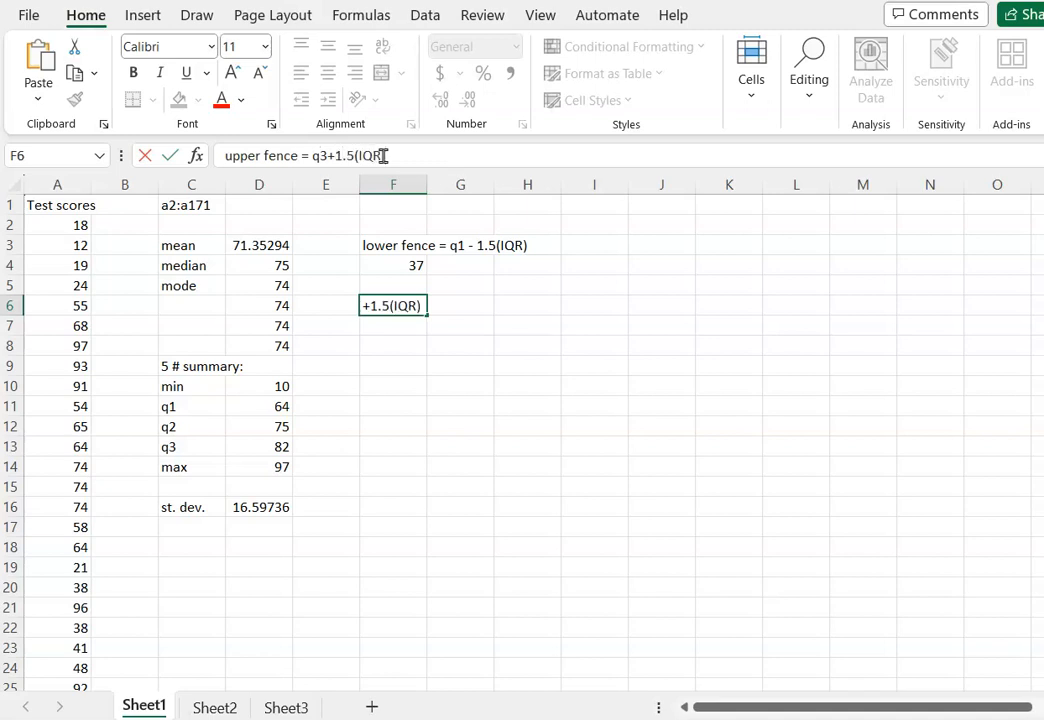
pyautogui.press('Return')
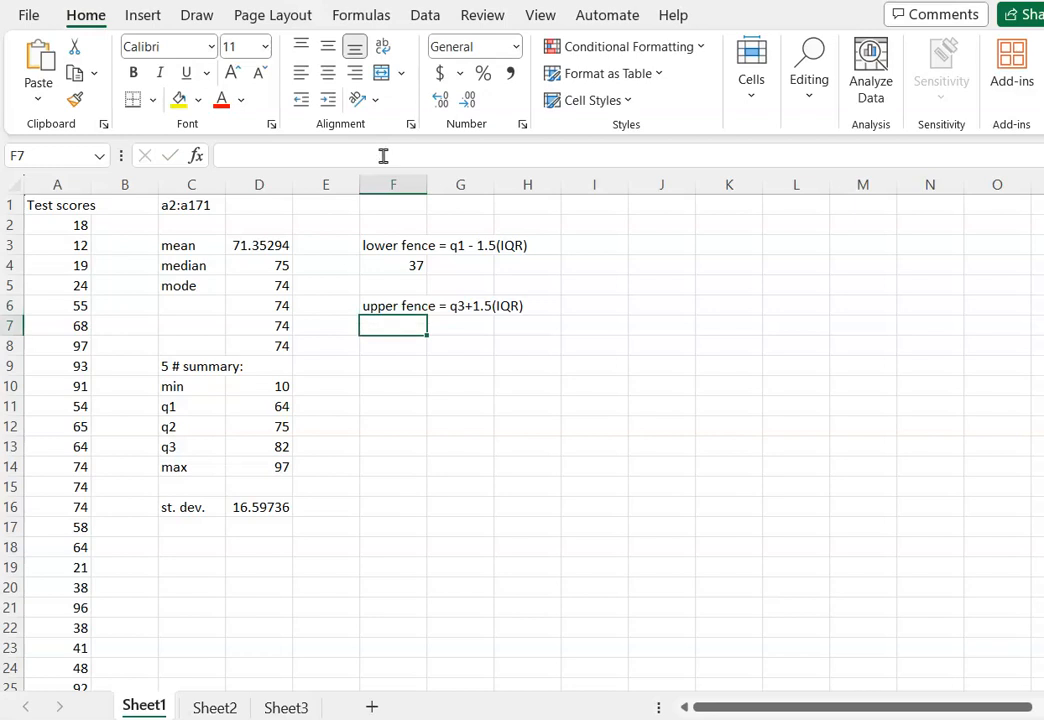
# Calculate the upper fence in F7 with =D13+1.5*(D13-D11), referencing the q3 and q1 cells.
pyautogui.write('=')
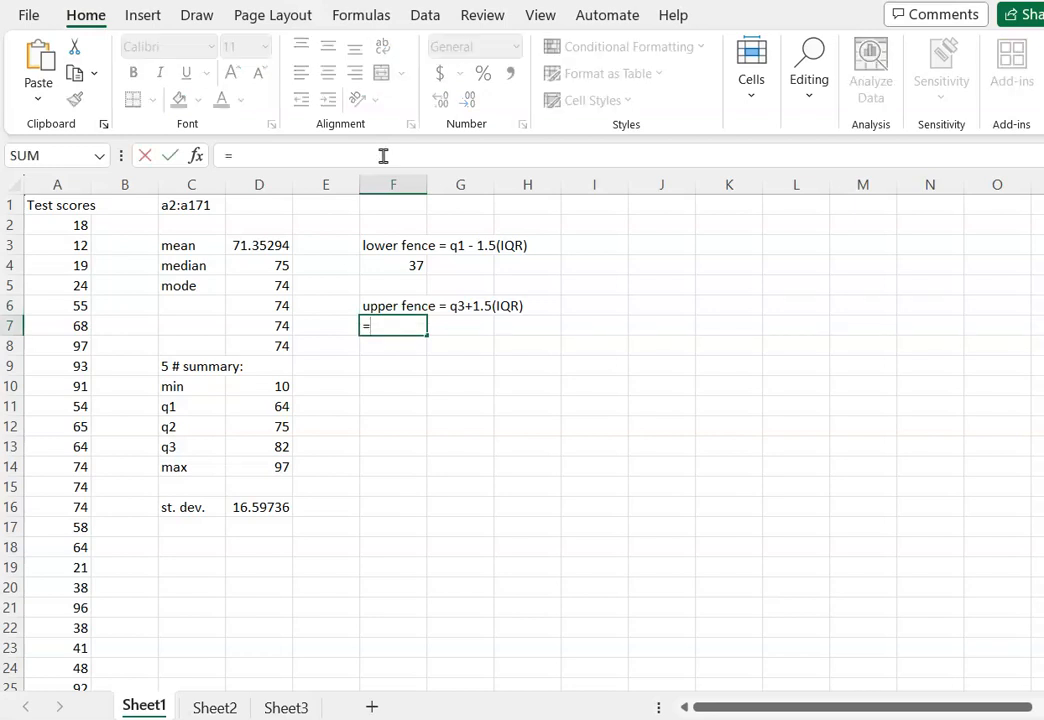
pyautogui.click(271, 449)
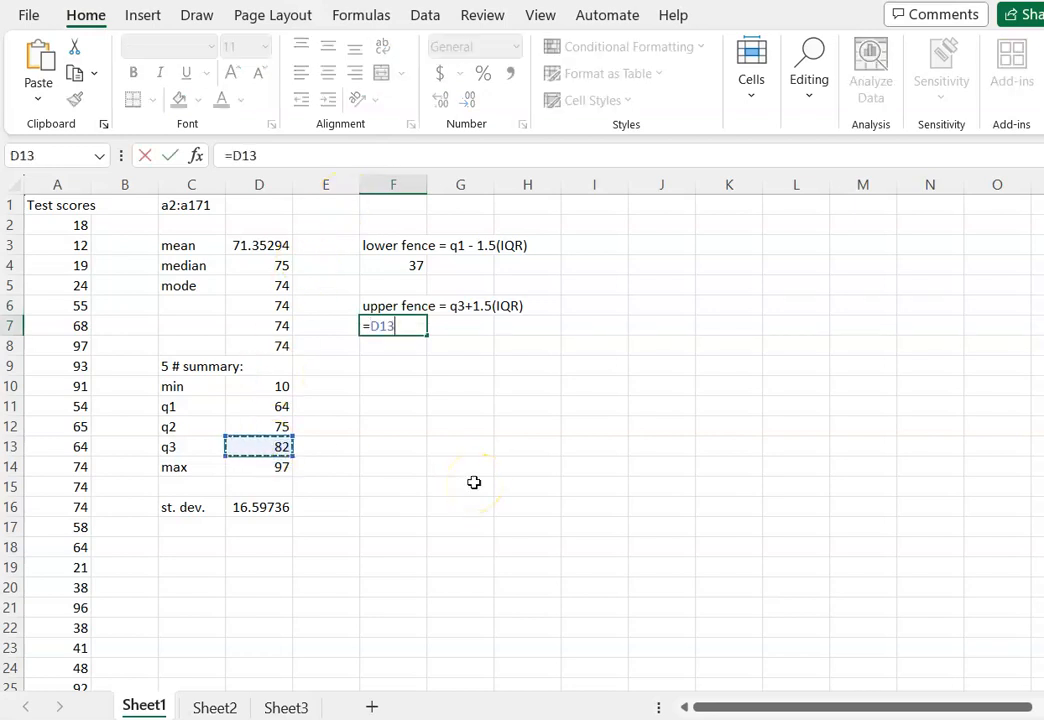
pyautogui.write('+1.5*')
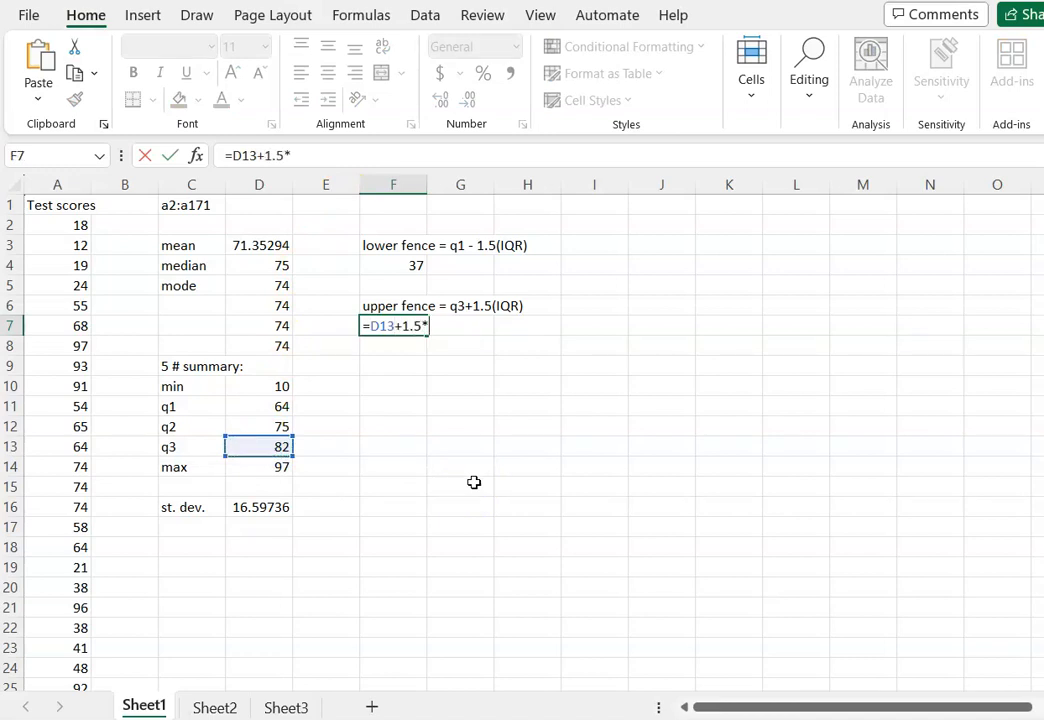
pyautogui.write('(')
pyautogui.click(266, 451)
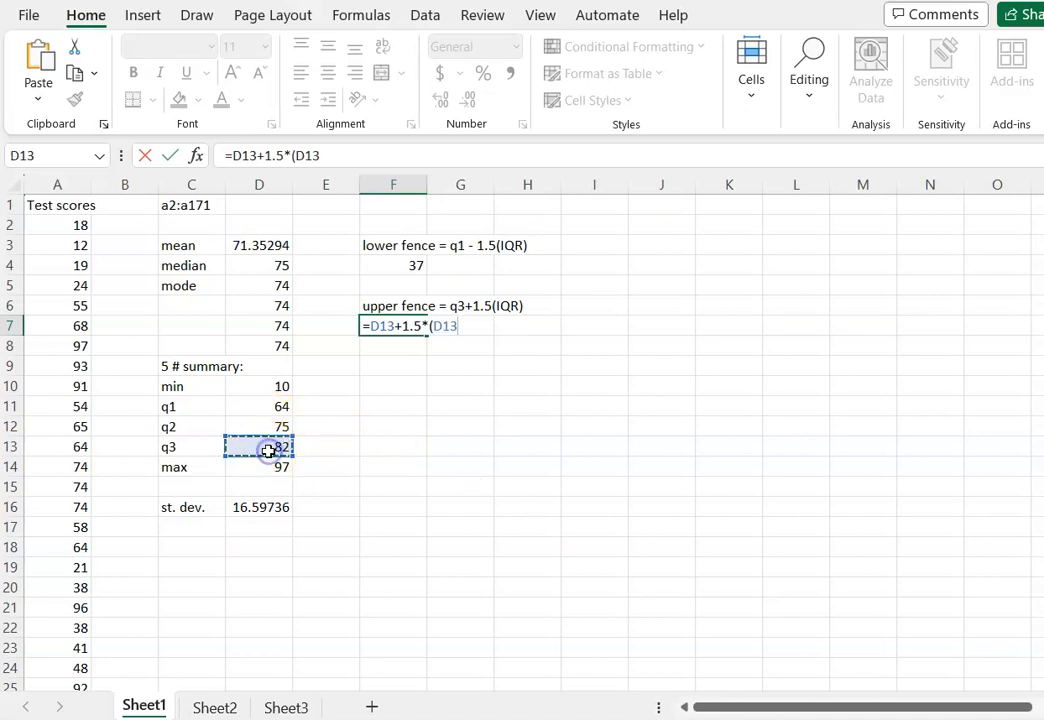
pyautogui.write('-')
pyautogui.click(268, 406)
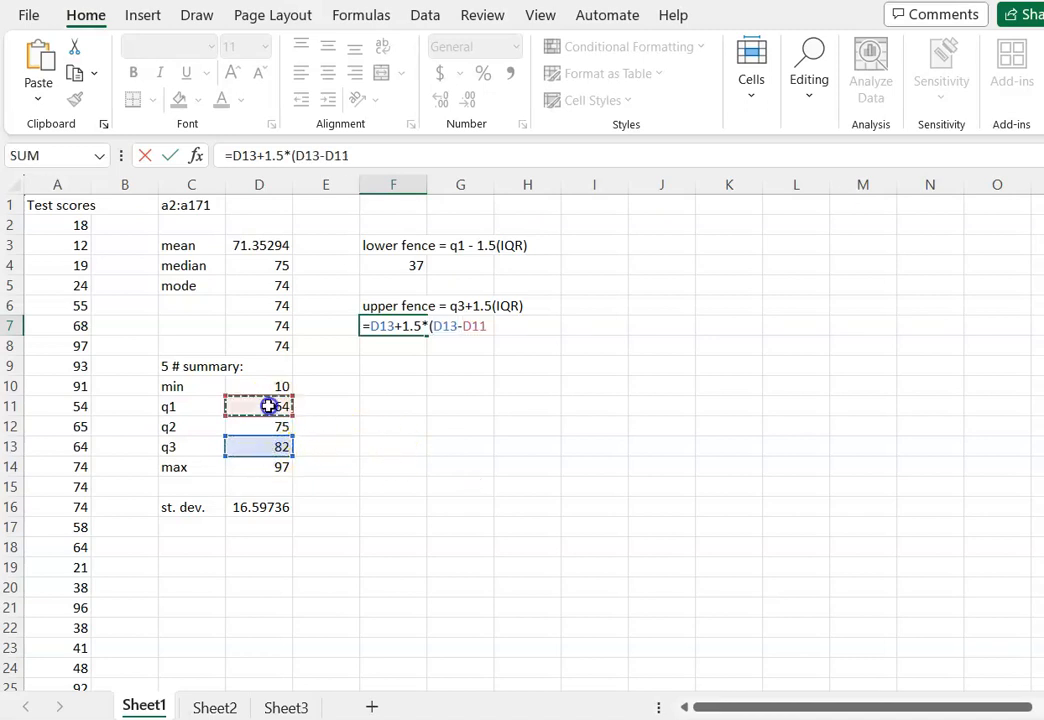
pyautogui.write(')')
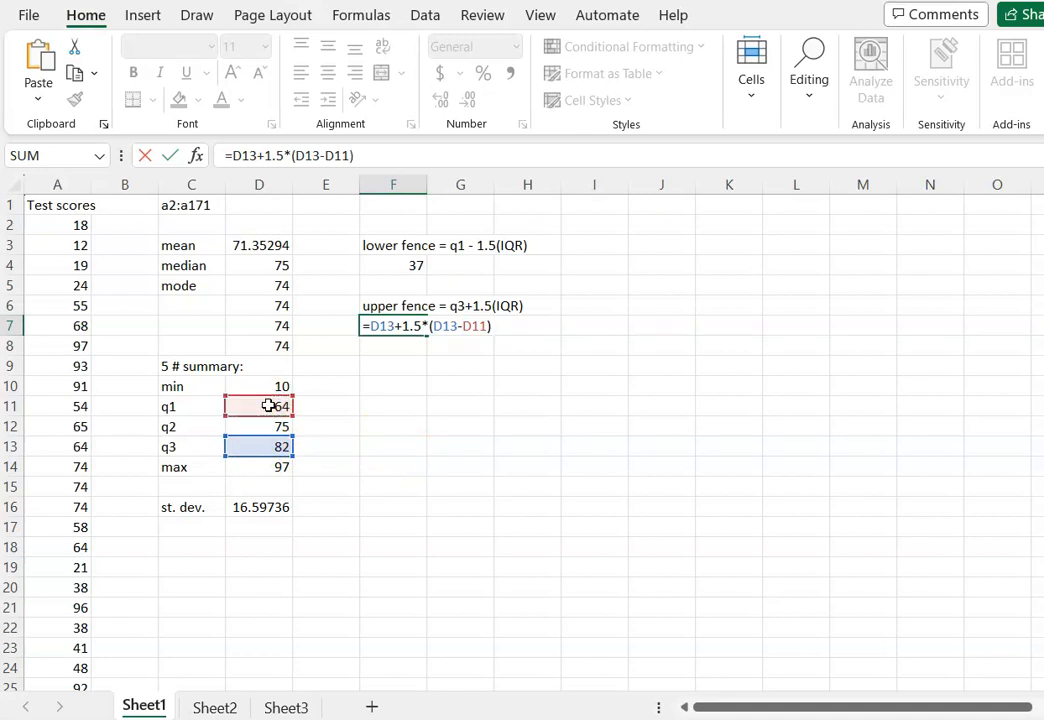
pyautogui.press('Return')
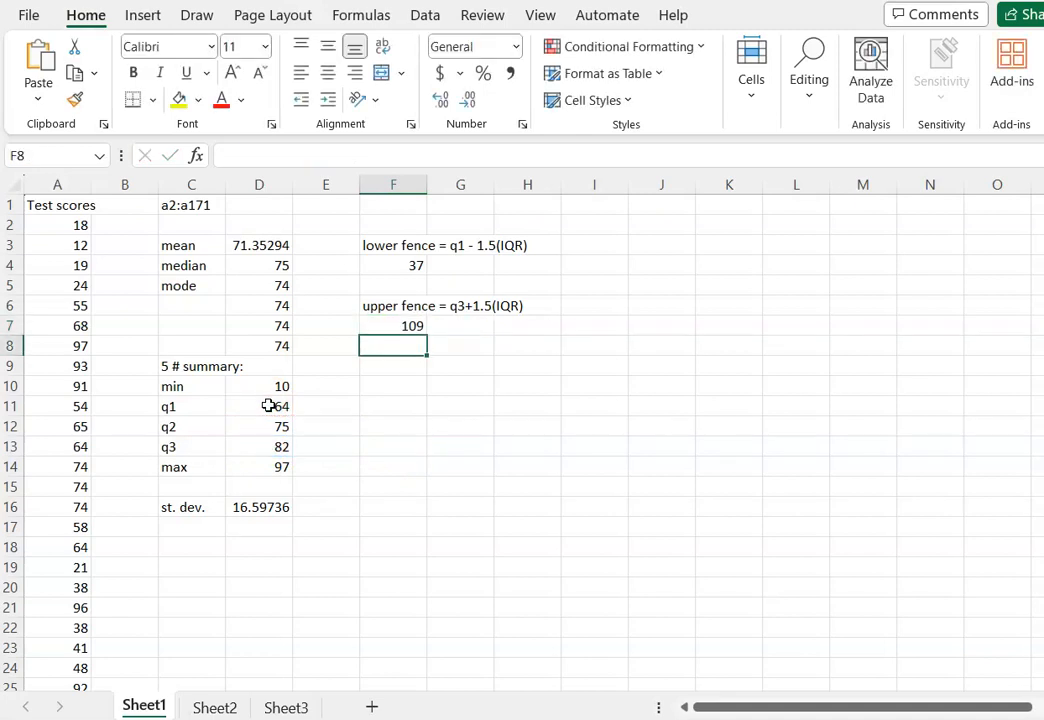
# Write the note "Outliers are any numbers below the lower fence OR" in F10, continued in F11 with "above the upper fence.".
pyautogui.click(400, 378)
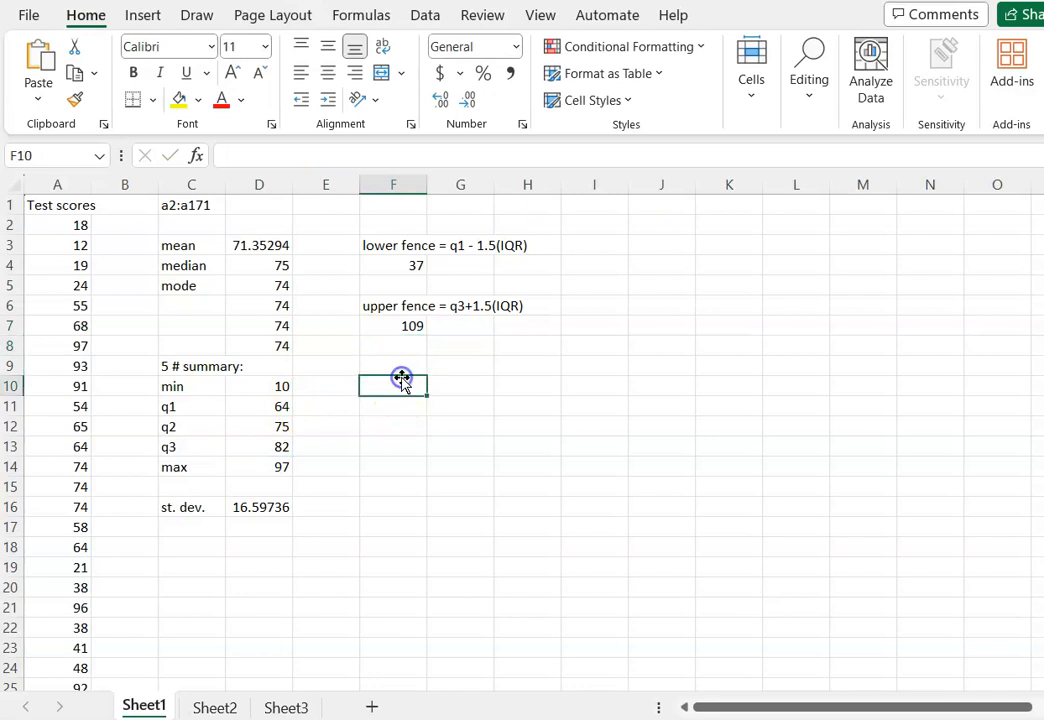
pyautogui.write('O')
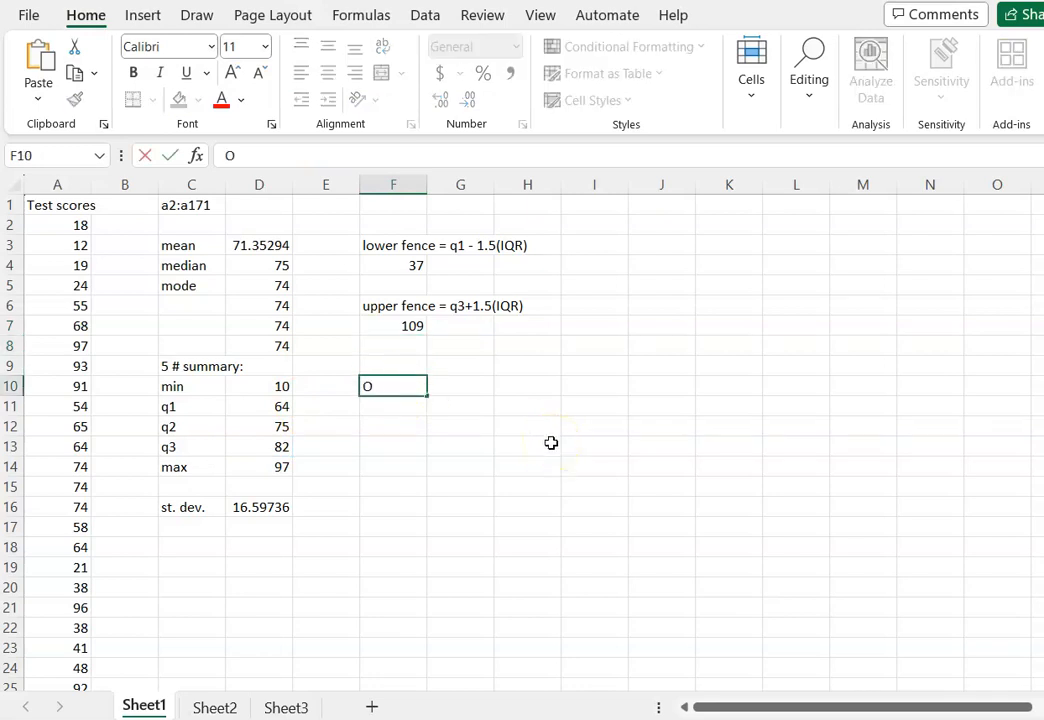
pyautogui.write('utliers ar')
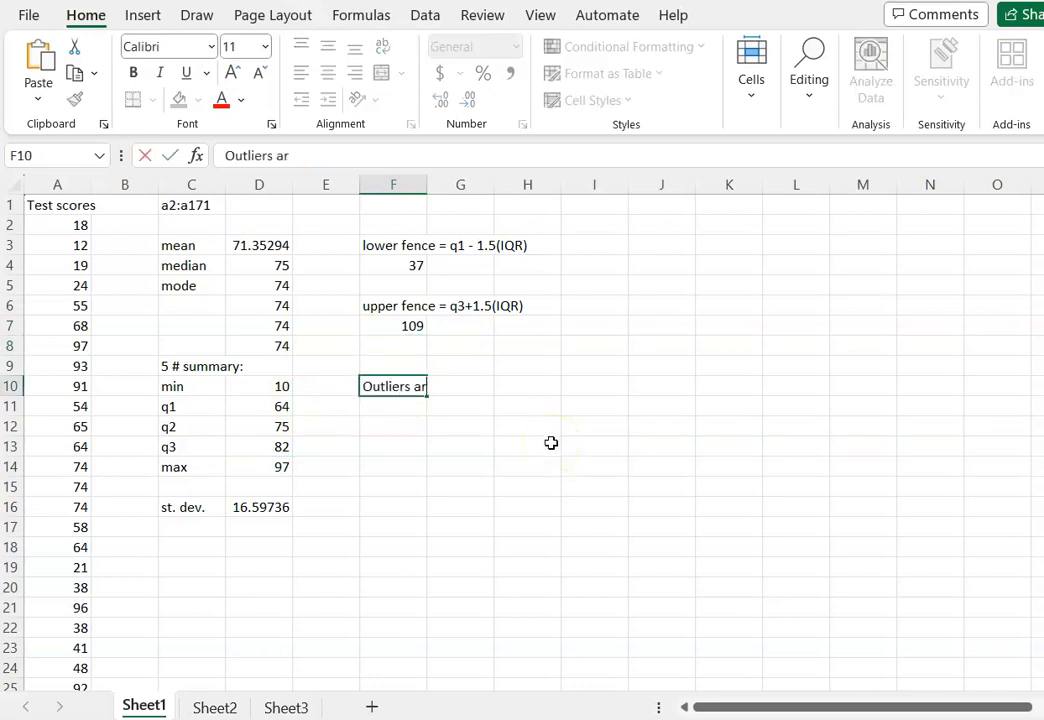
pyautogui.write('e any number')
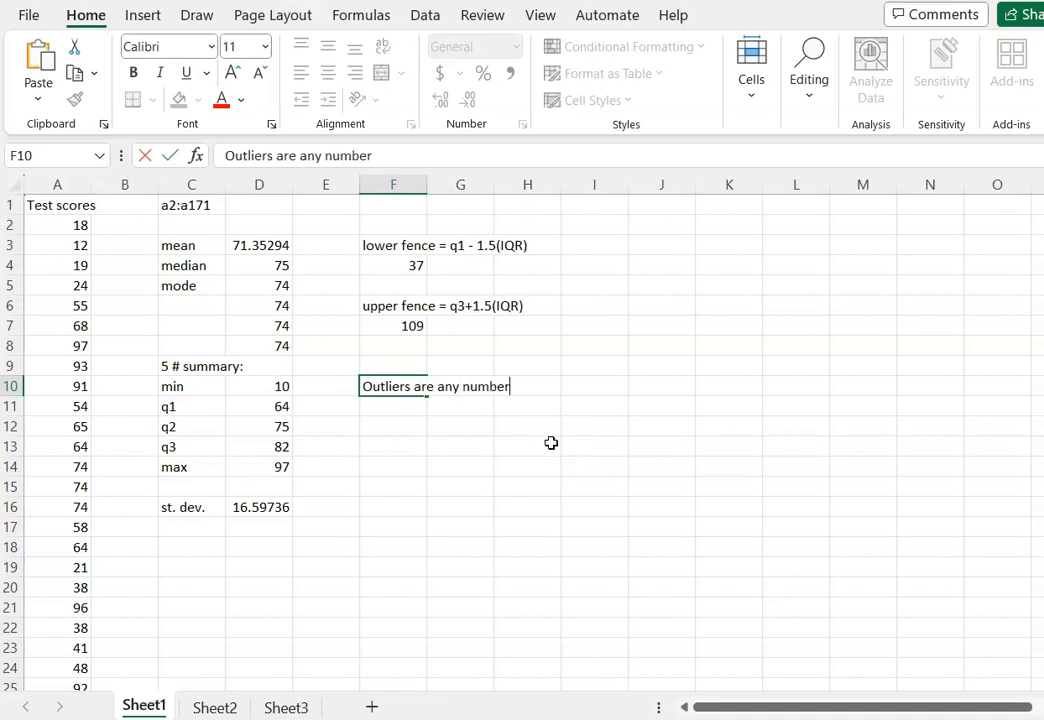
pyautogui.write('s below the l')
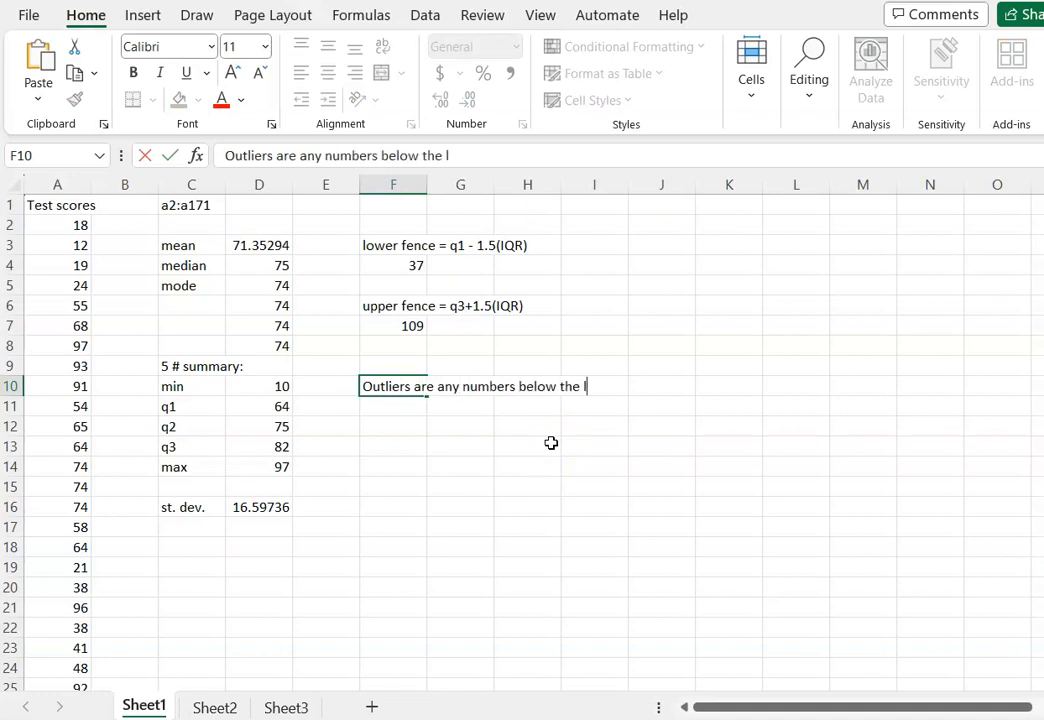
pyautogui.write('ower fence OR')
pyautogui.press('Return')
pyautogui.write('abov')
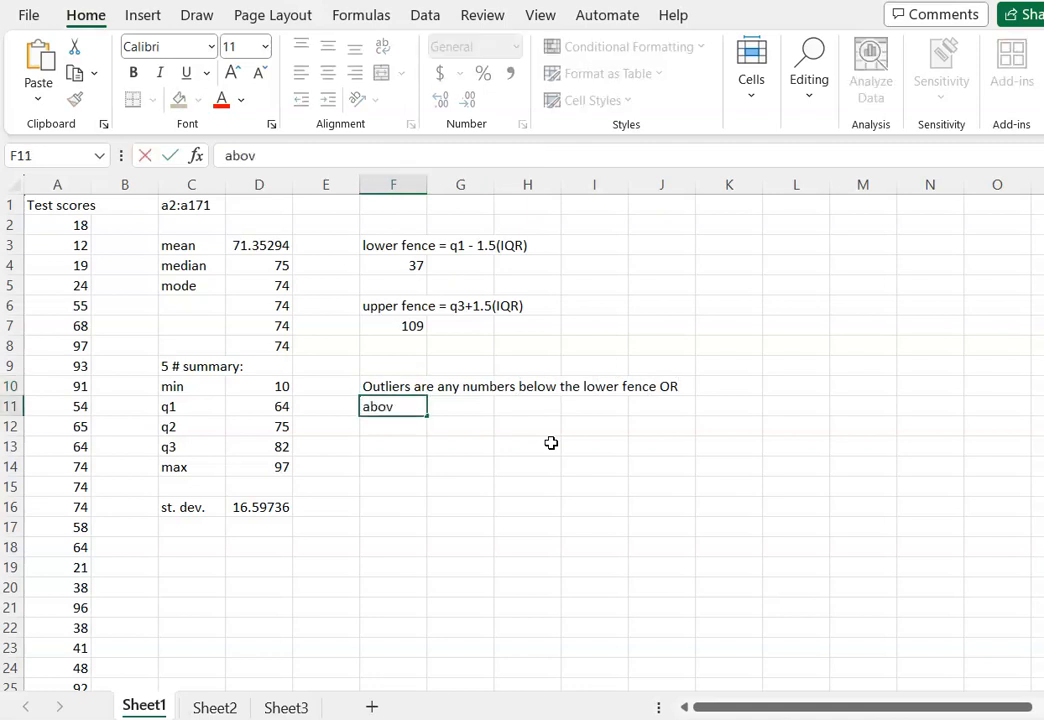
pyautogui.write('e the upper fence.')
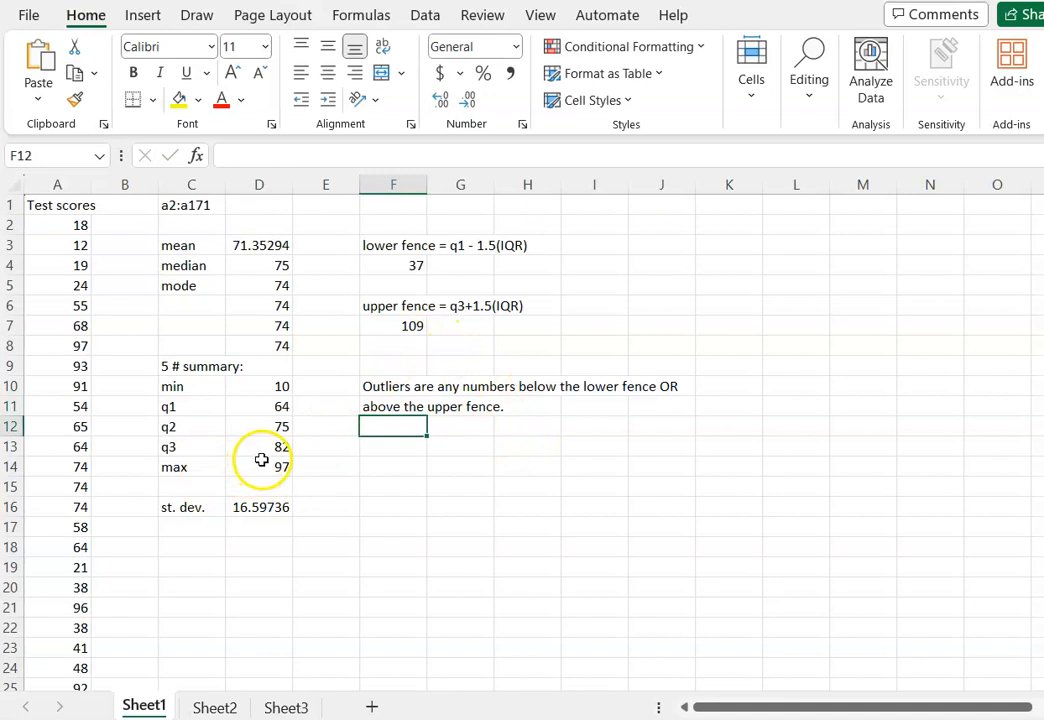
# Compare the max in D14 with the upper fence in F7, and the min in D10 with the lower fence in F4.
pyautogui.moveTo(264, 442); pyautogui.dragTo(267, 402)
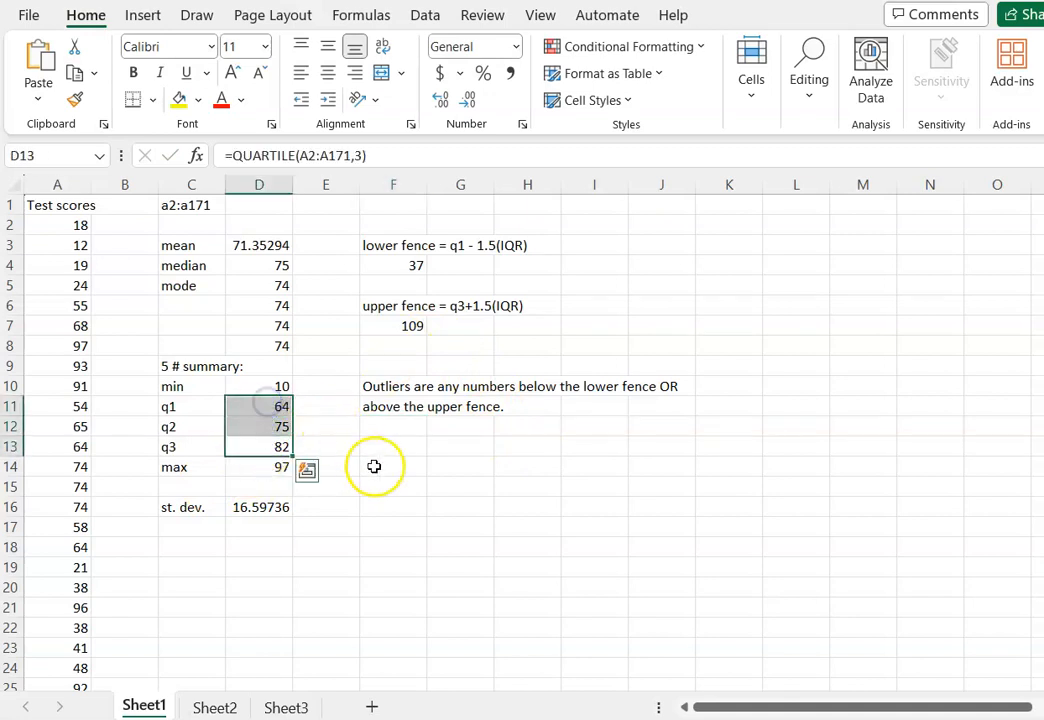
pyautogui.click(258, 465)
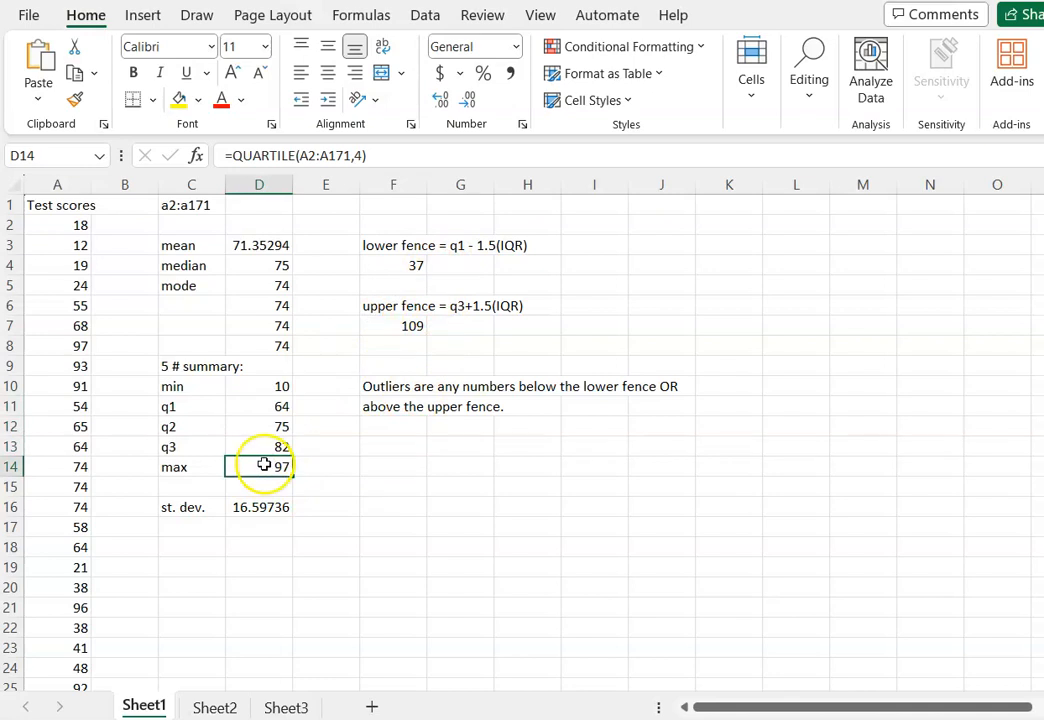
pyautogui.click(415, 325)
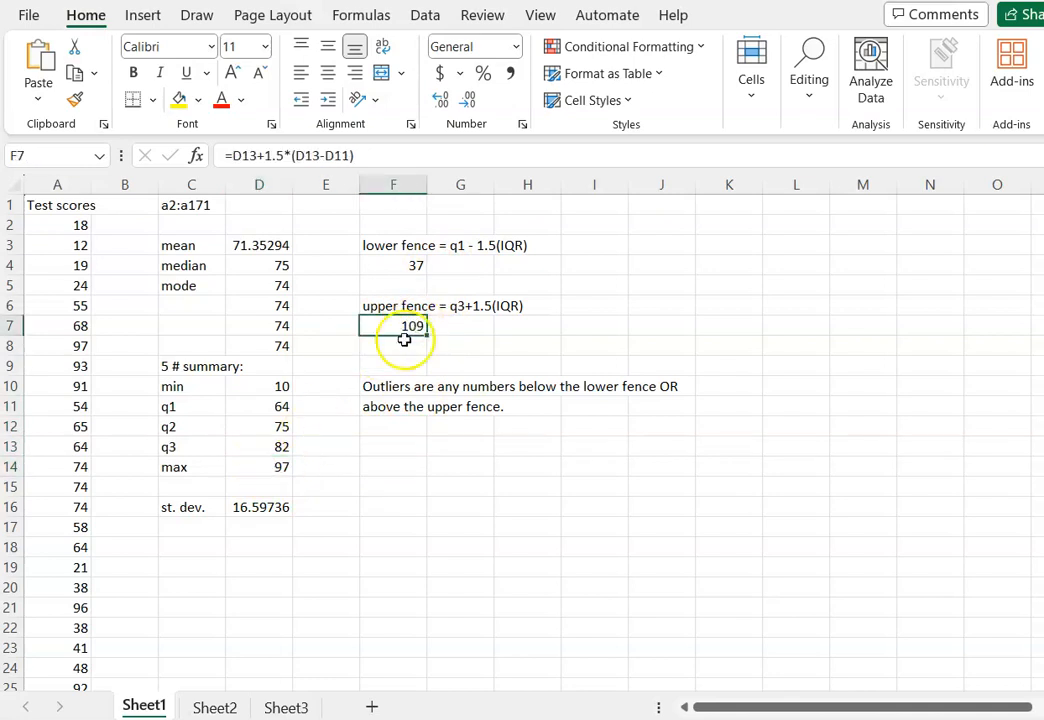
pyautogui.click(267, 467)
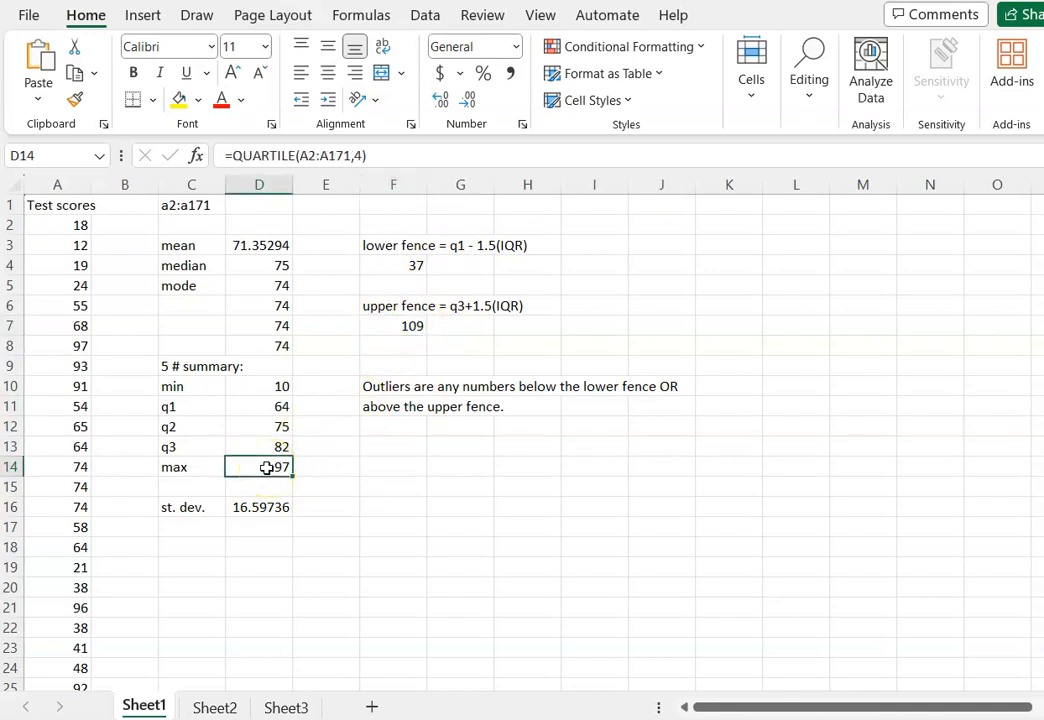
pyautogui.click(412, 325)
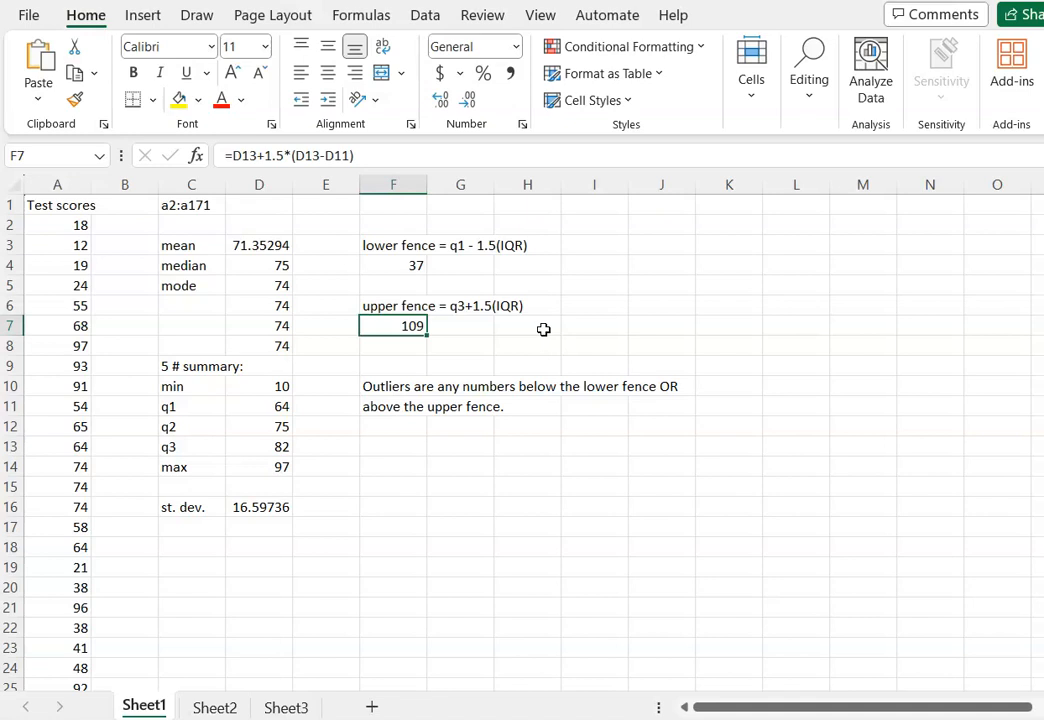
pyautogui.click(417, 265)
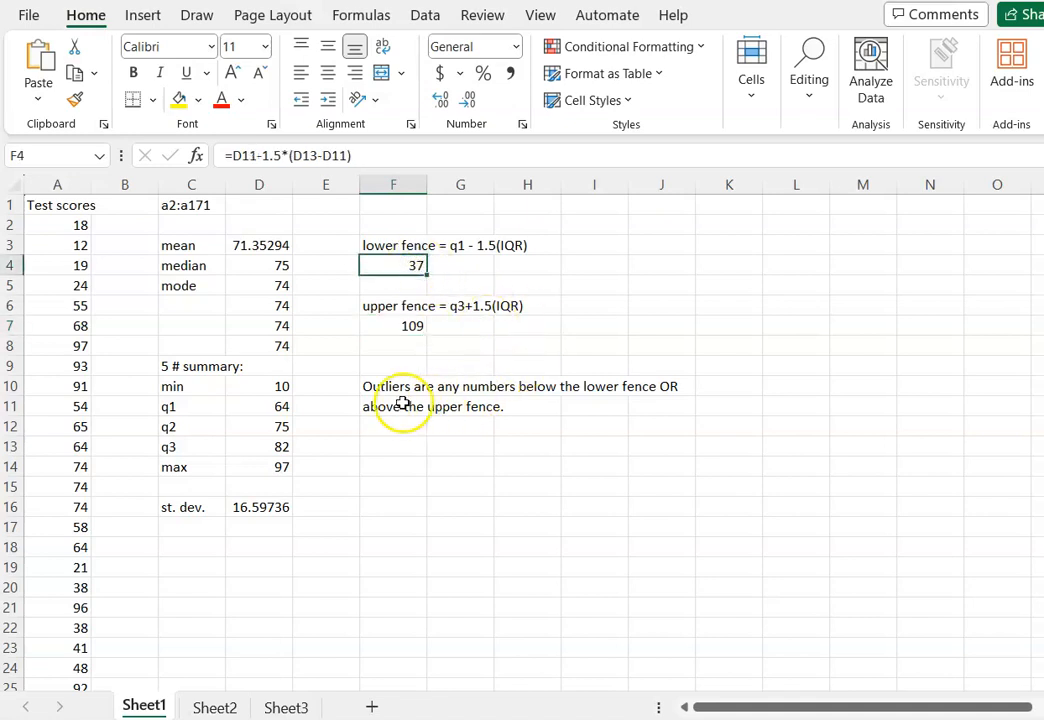
pyautogui.click(275, 386)
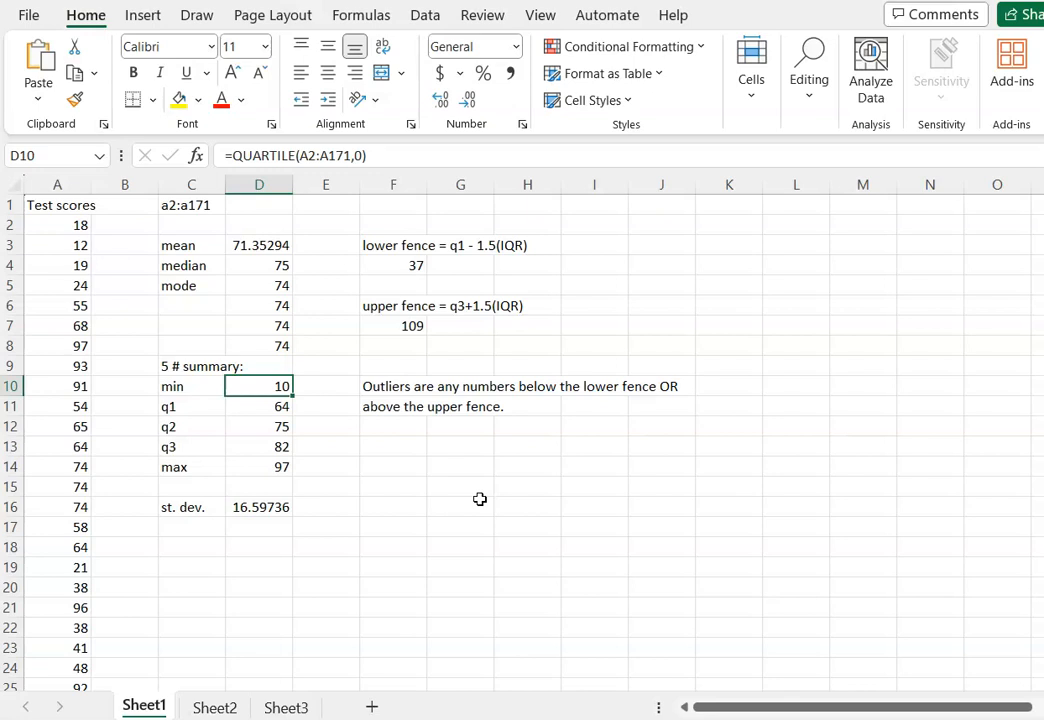
# Enter the question "Are there any outliers?" in F13 and answer it with "YES" in I13.
pyautogui.click(421, 455)
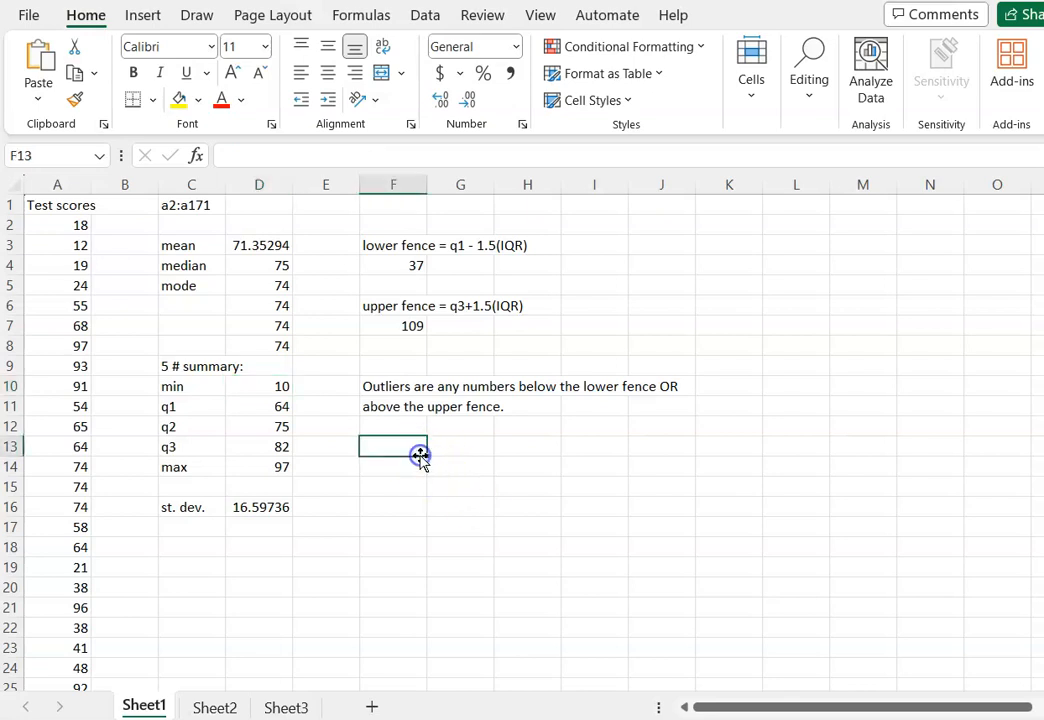
pyautogui.write('Are the')
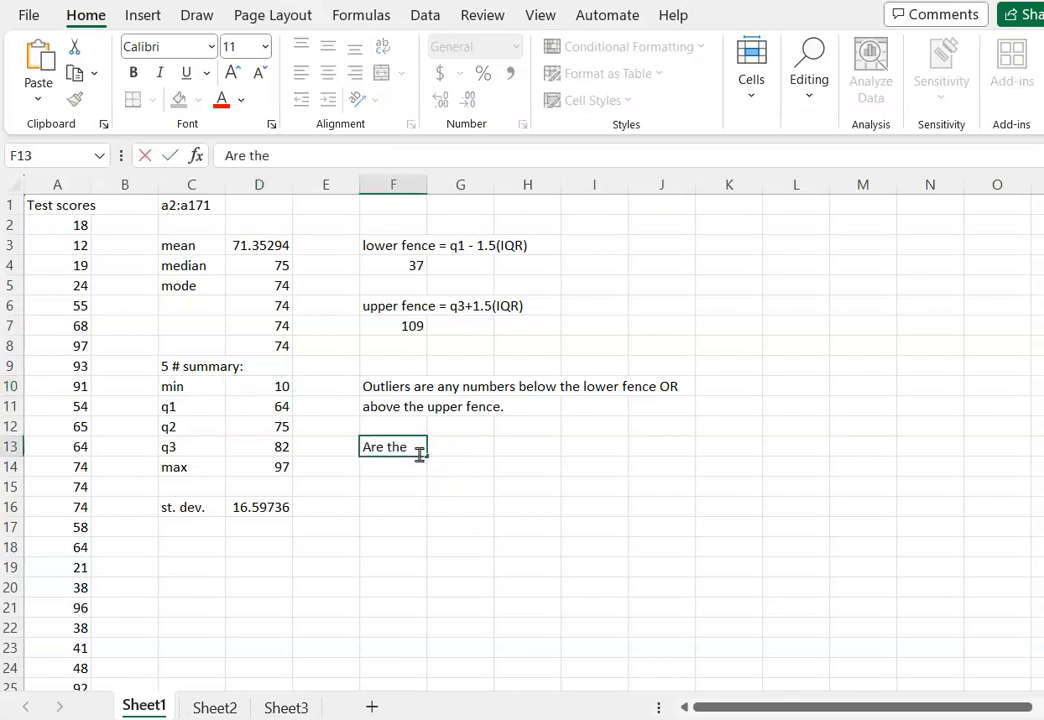
pyautogui.write('re any out')
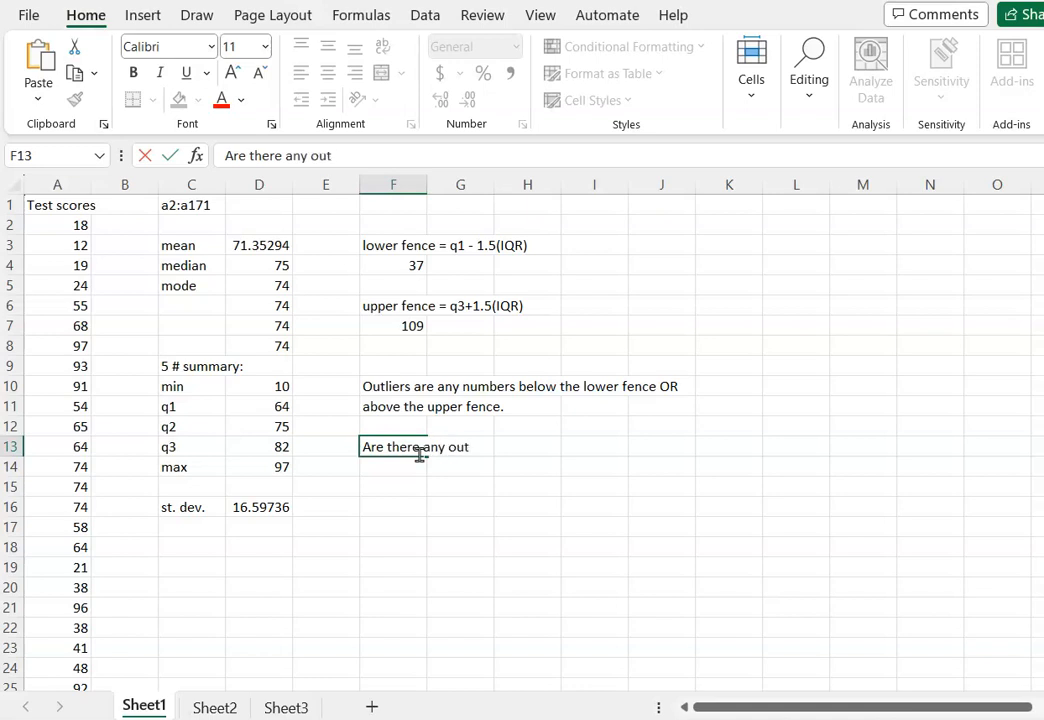
pyautogui.write('liers?')
pyautogui.press('Tab')
pyautogui.press('Tab')
pyautogui.press('Tab')
pyautogui.write('YES')
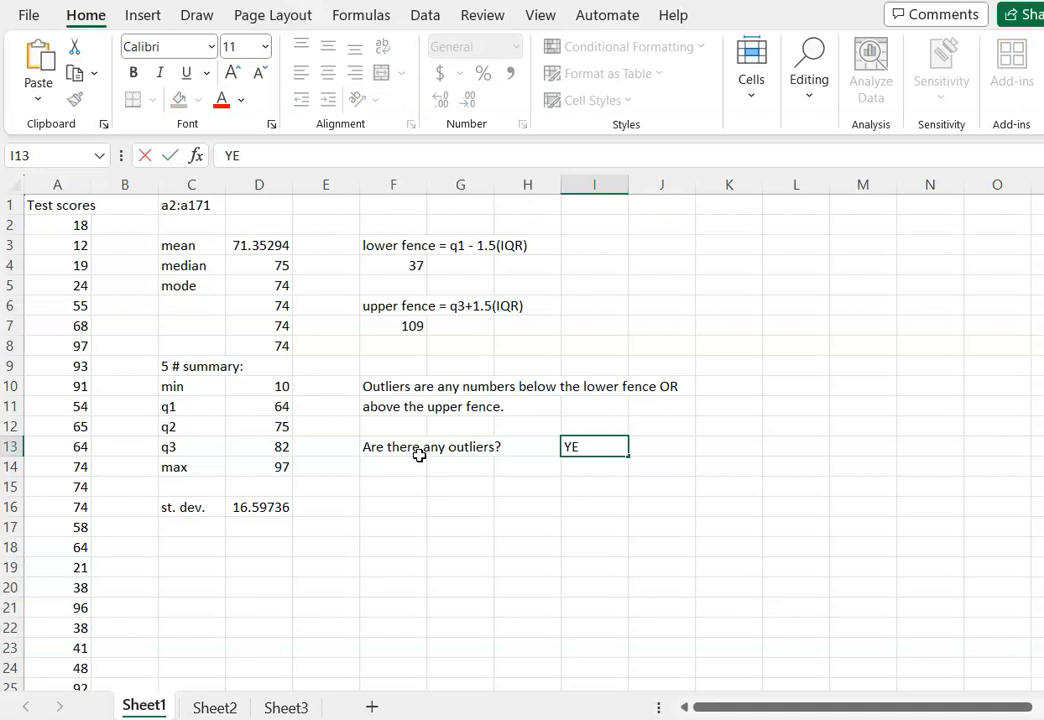
pyautogui.press('Return')
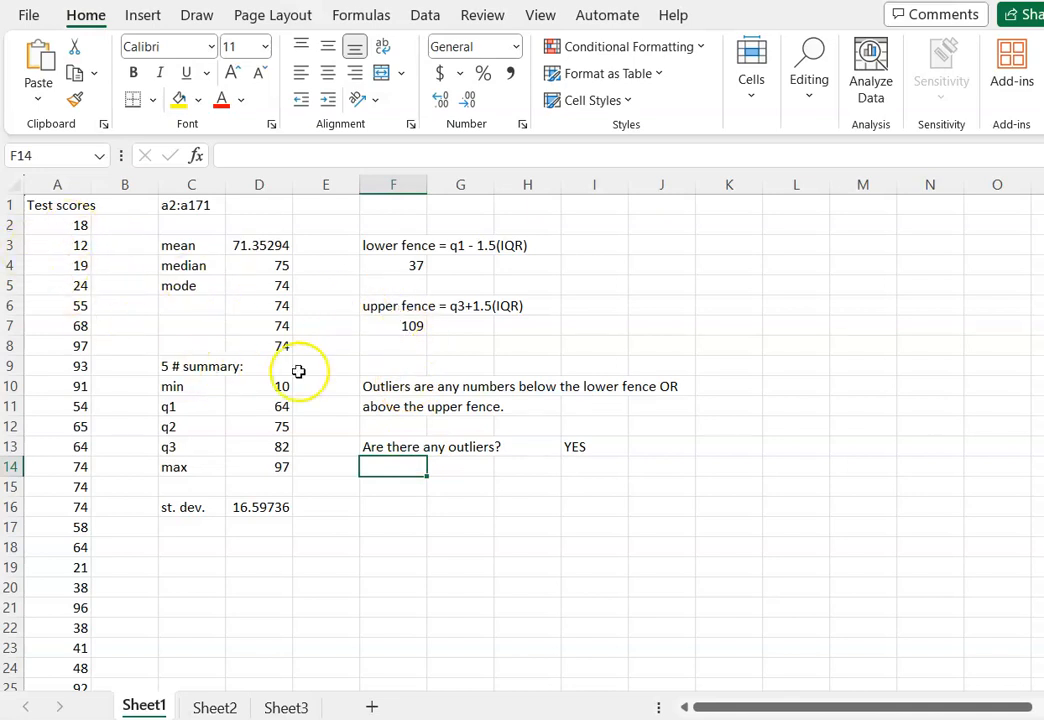
# Review both fences against the min and max, plus the five-number summary in D10:D14 and the standard deviation in D16.
pyautogui.click(408, 264)
pyautogui.click(268, 387)
pyautogui.click(386, 324)
pyautogui.click(283, 480)
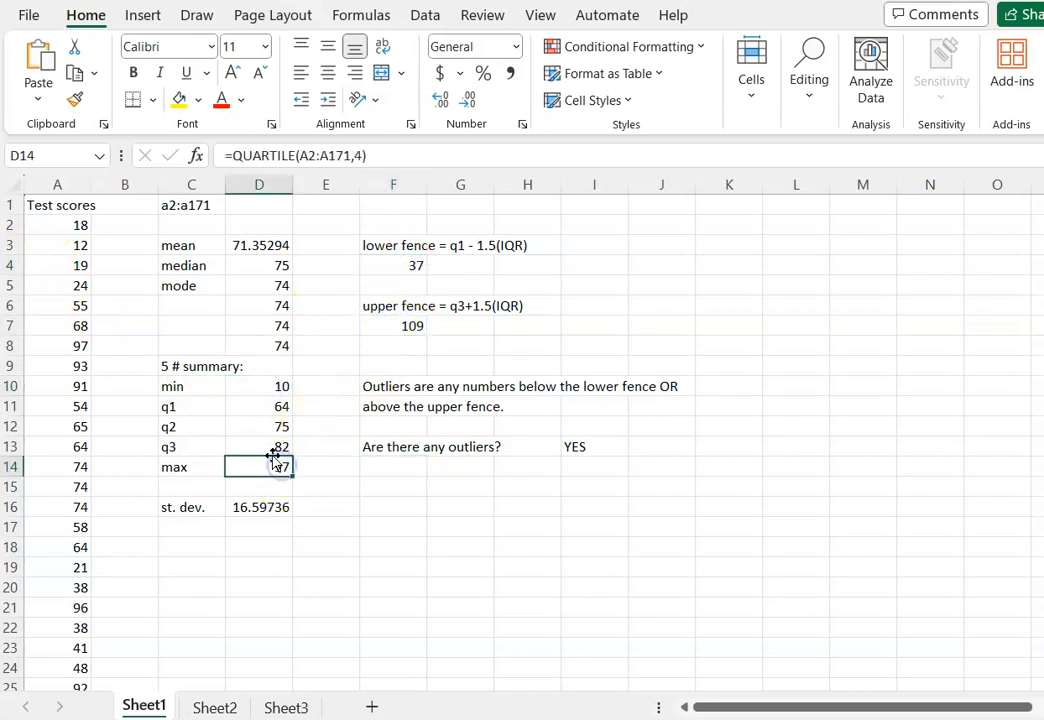
pyautogui.moveTo(275, 386); pyautogui.dragTo(263, 468)
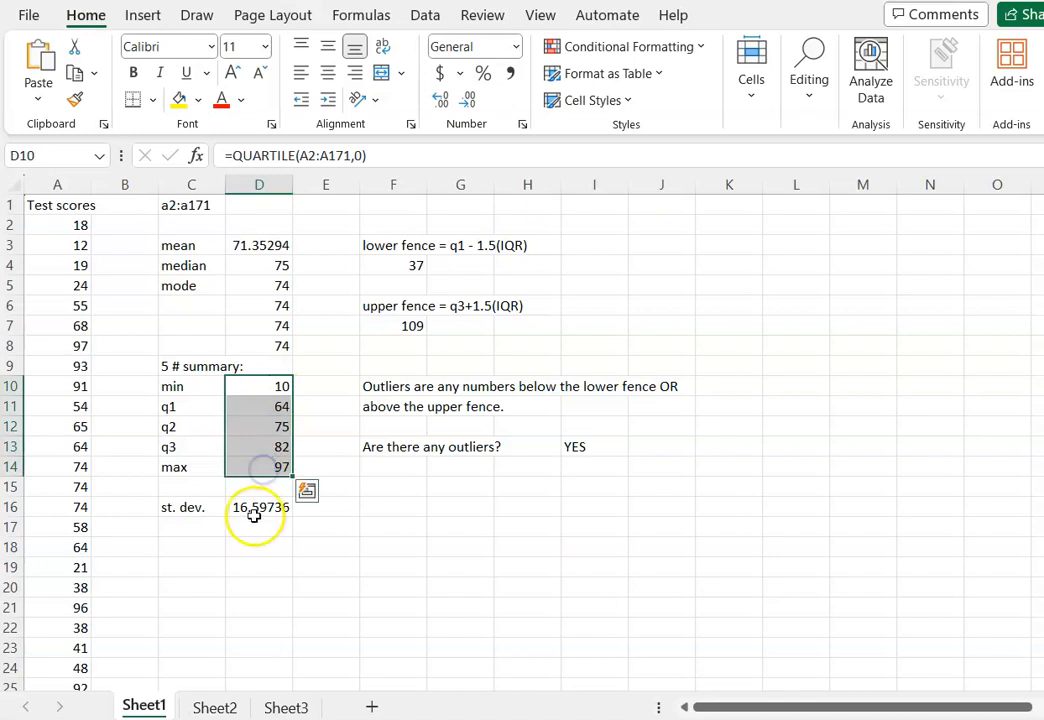
pyautogui.click(250, 507)
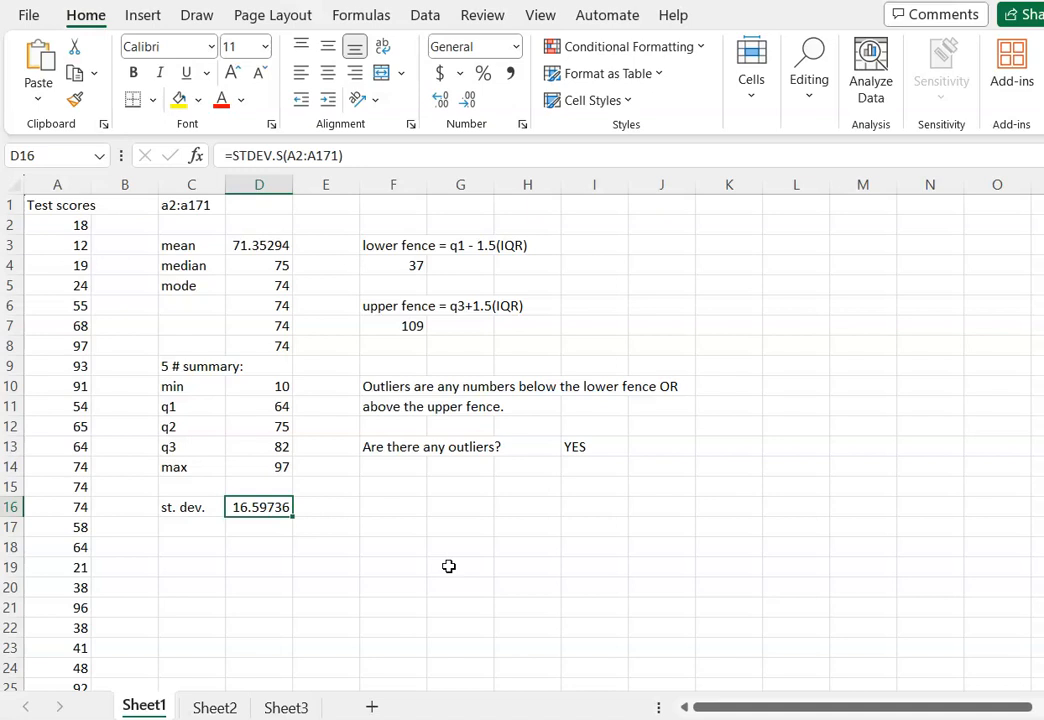
pyautogui.click(387, 511)
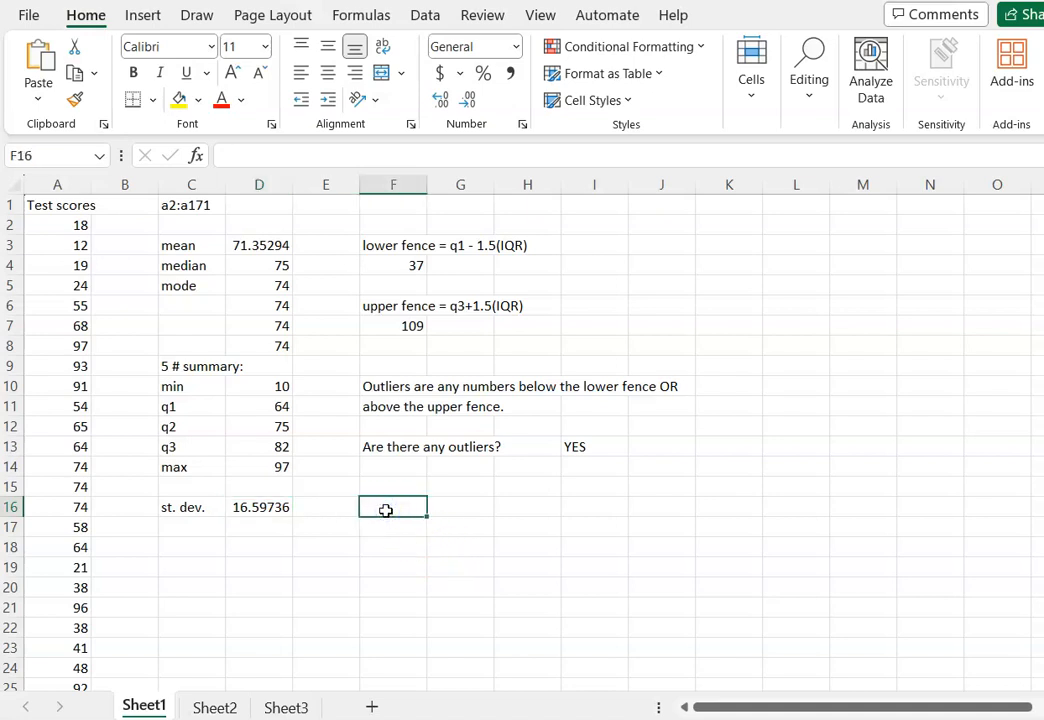